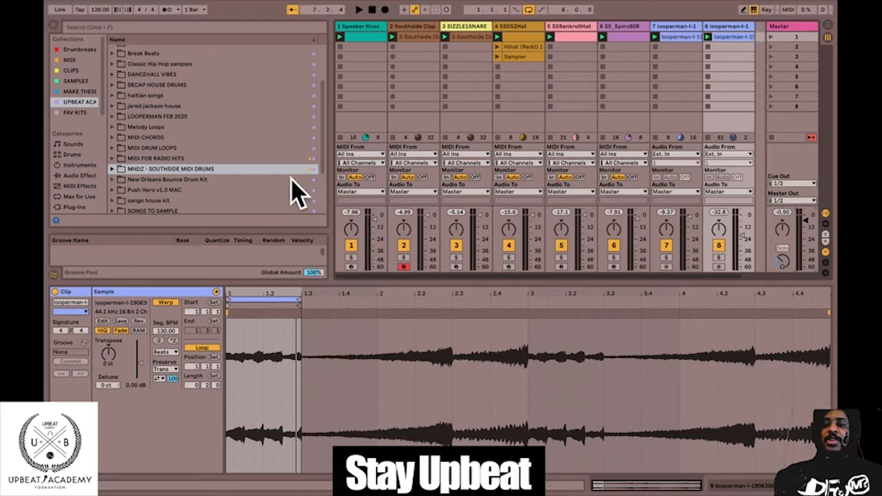
Start a new Live Set, discarding the changes to the current one and deleting its temporary files.
left_click(725, 28)
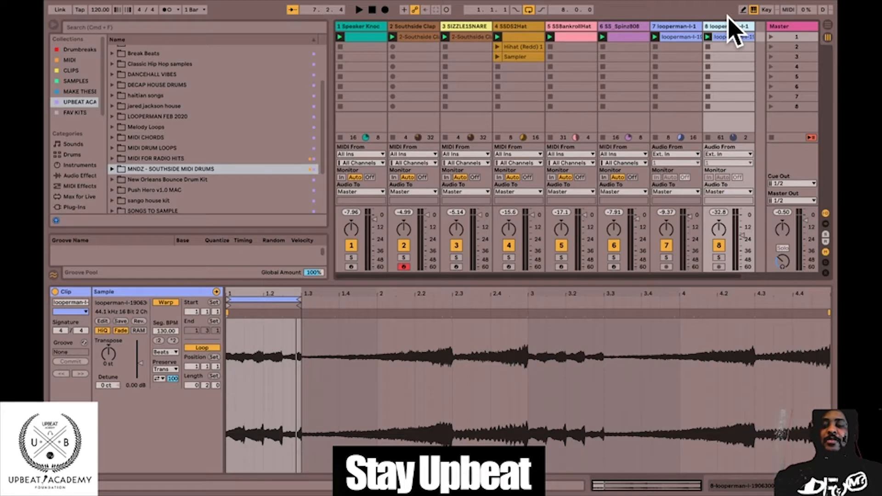
key("super+n")
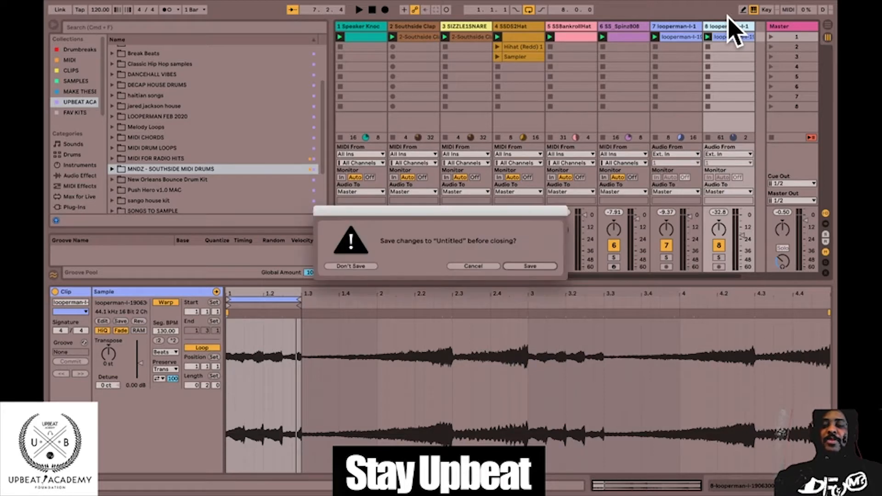
left_click(361, 267)
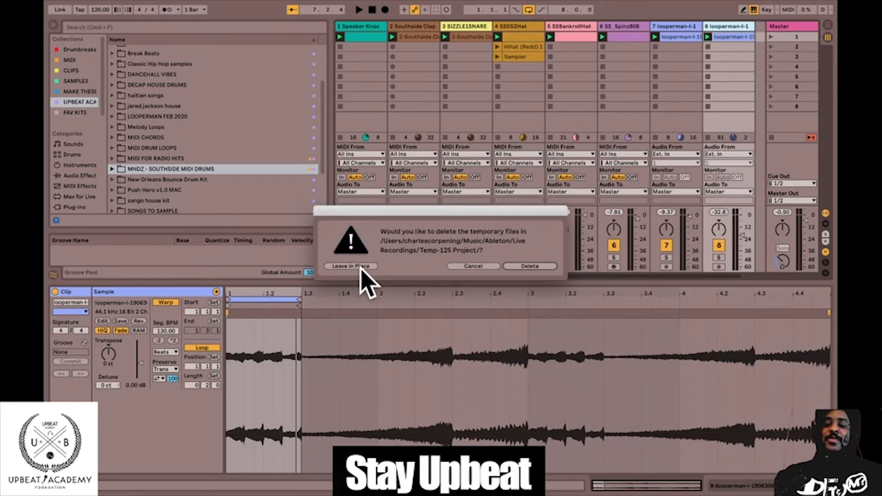
left_click(529, 267)
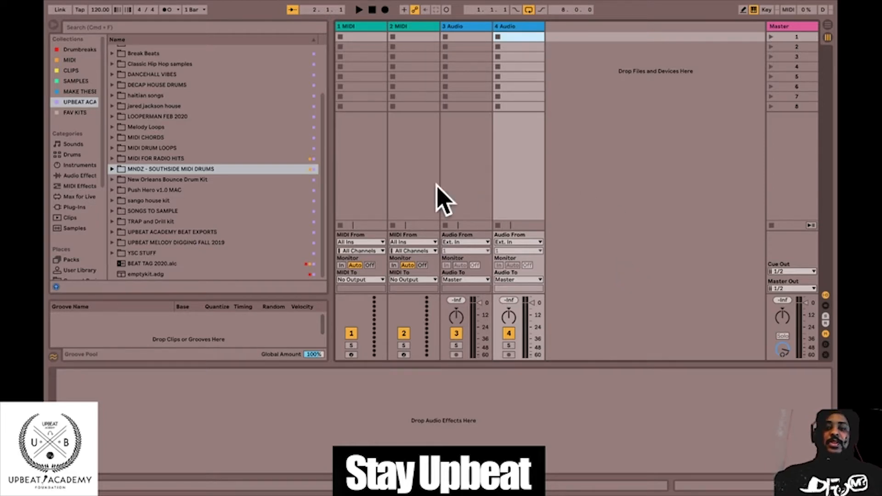
Delete the two audio tracks so that only the two MIDI tracks are left in the set.
left_click(349, 26)
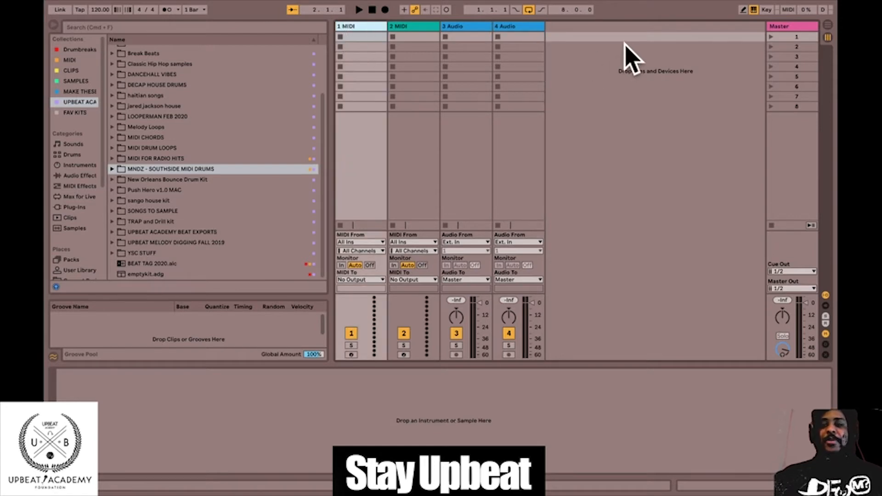
left_click(528, 27)
key("Delete")
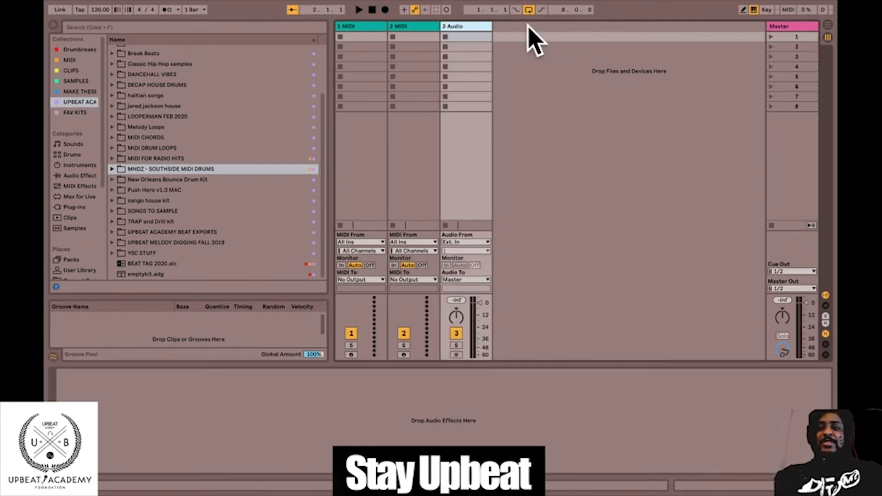
key("Delete")
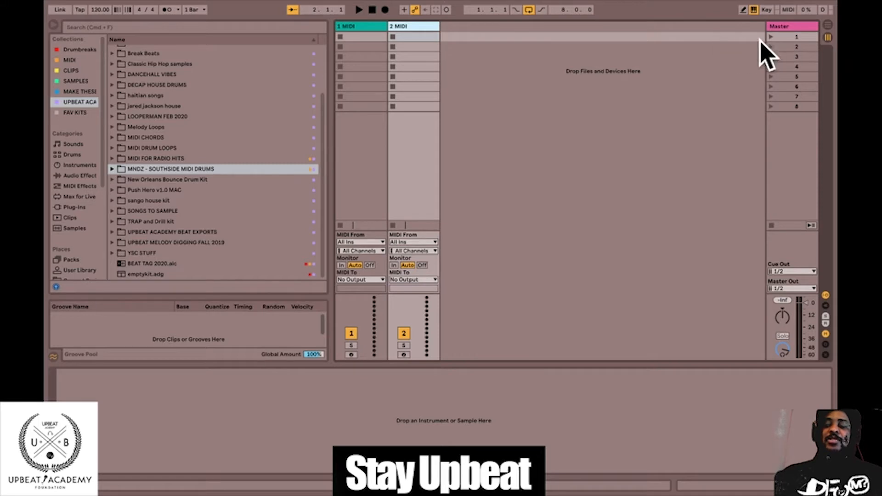
left_click(590, 186)
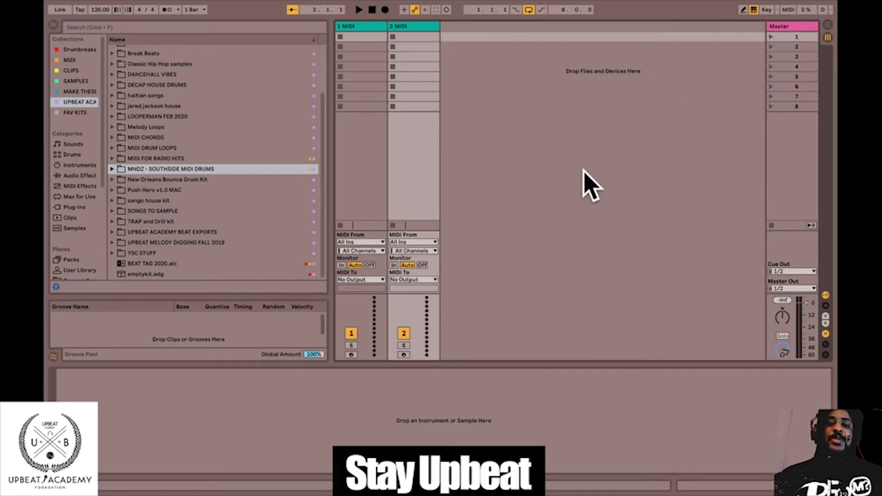
Load the emptykit.adg drum rack from the Drums category onto the first MIDI track.
left_click(353, 26)
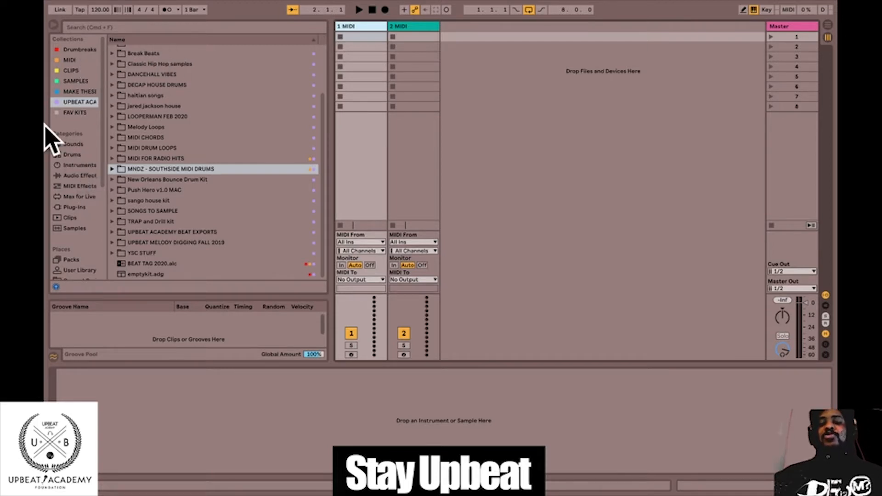
left_click(53, 24)
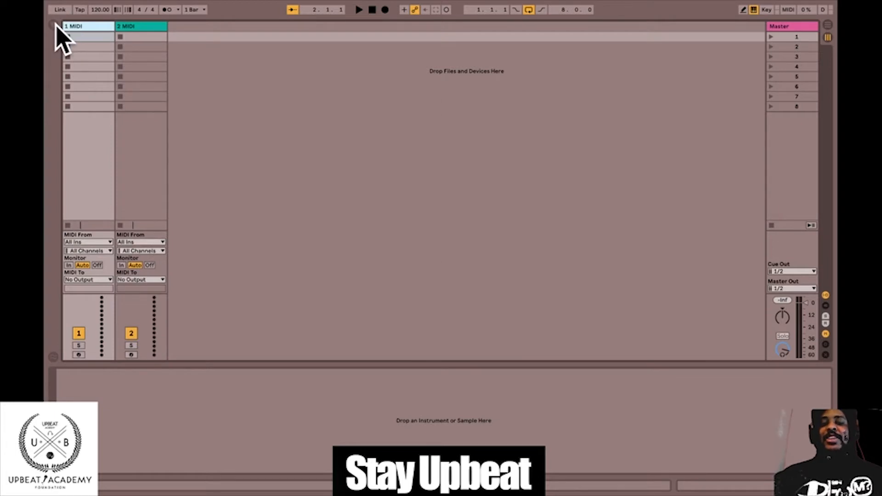
left_click(54, 24)
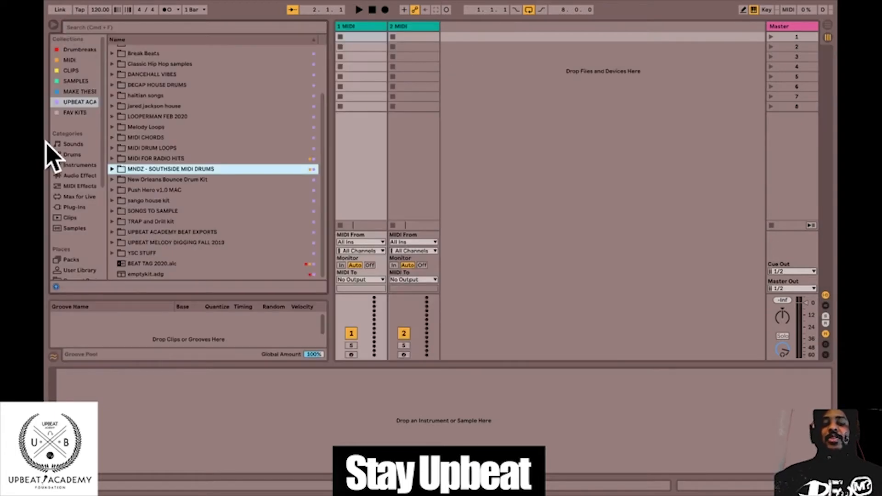
left_click(72, 155)
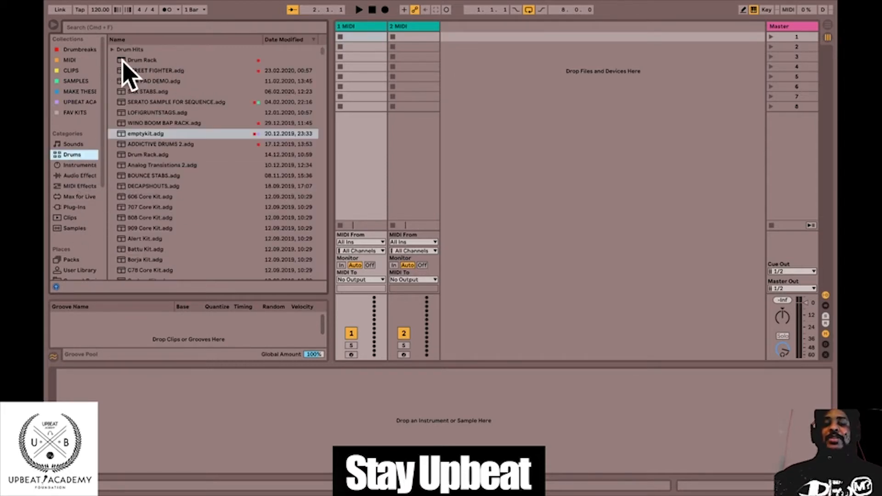
left_click(367, 36)
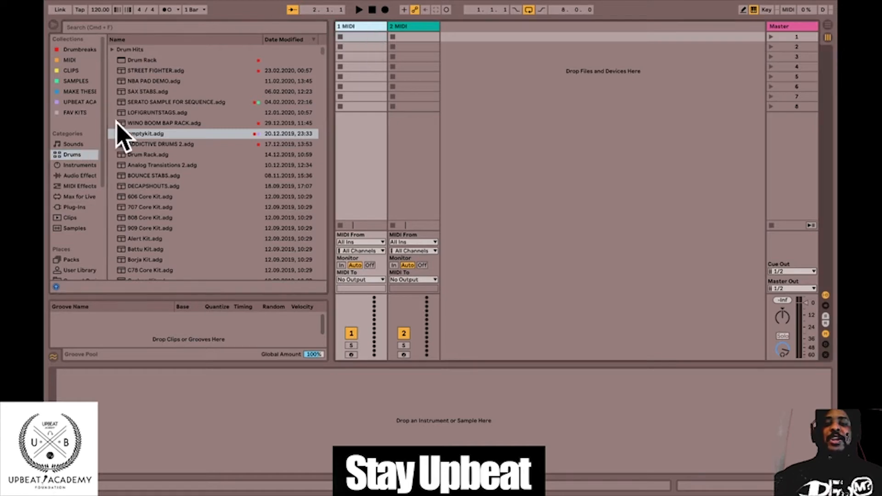
double_click(133, 134)
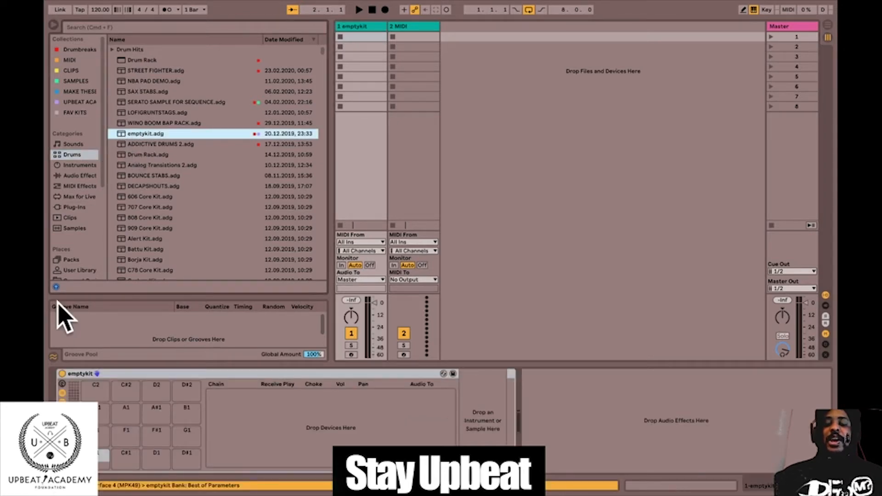
Expand MIDI FOR RADIO HITS in the UPBEAT ACA collection and audition the drum samples in outside today 134.
left_click(78, 49)
left_click(78, 102)
scroll(168, 126, "up", 2)
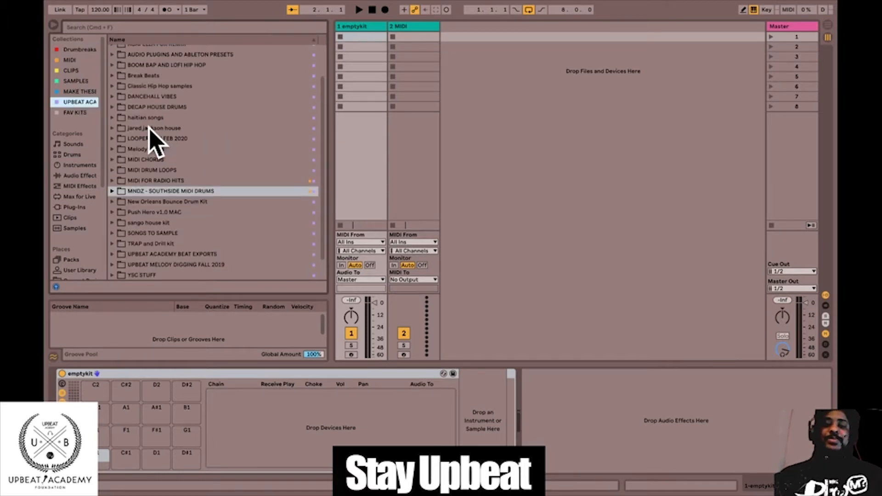
left_click(112, 180)
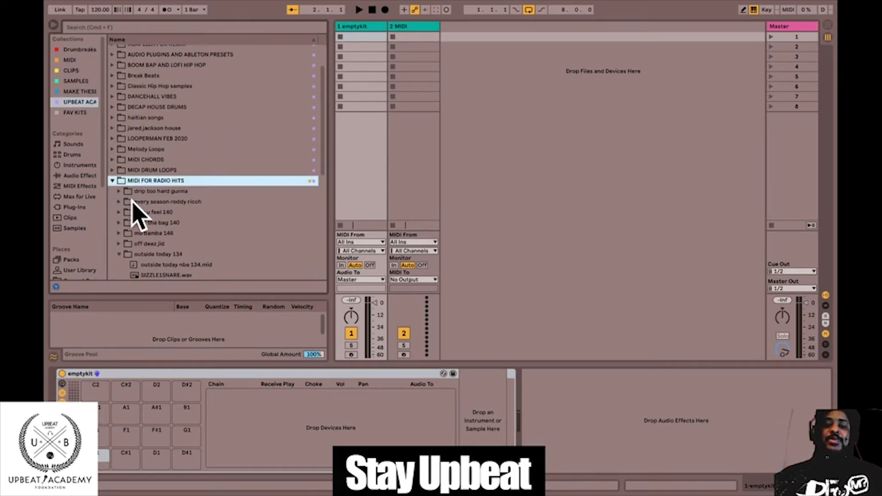
scroll(133, 209, "down", 3)
left_click(149, 209)
scroll(151, 218, "down", 3)
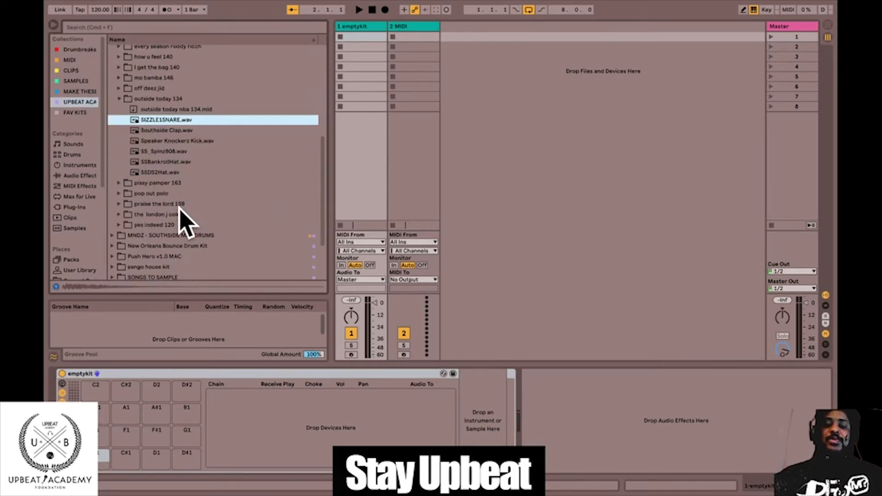
left_click(165, 142)
left_click(163, 151)
left_click(165, 161)
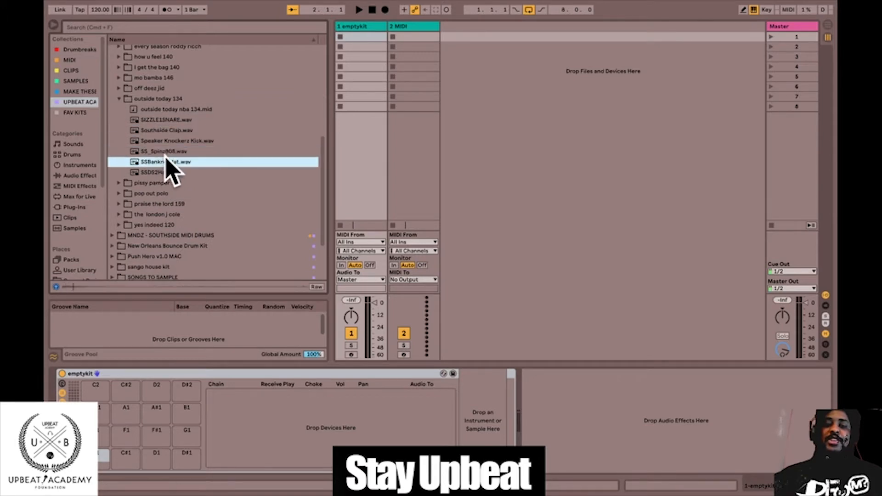
Load Speaker Knockerz Kick, Southside Clap, SIZZLE1SNARE, SSDS2Hat and SSBankrollHat onto the rack's pads C1, C#1, D1, D#1 and E1.
left_click(169, 140)
left_click_drag(169, 141, 103, 457)
left_click_drag(191, 130, 107, 460)
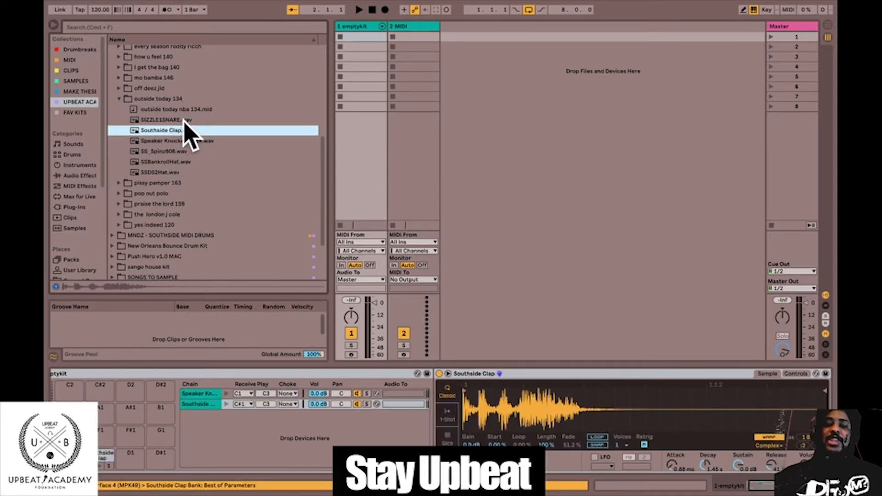
left_click_drag(176, 120, 130, 457)
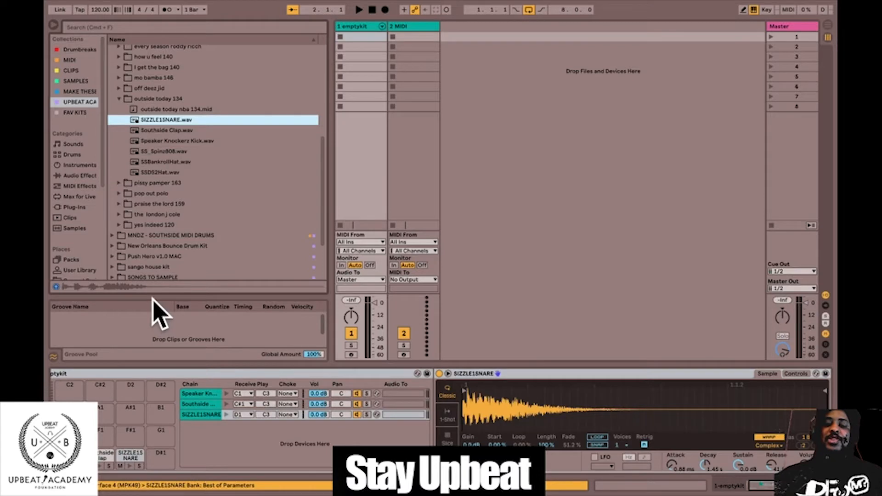
left_click(159, 162)
left_click_drag(157, 172, 158, 454)
left_click_drag(154, 162, 72, 430)
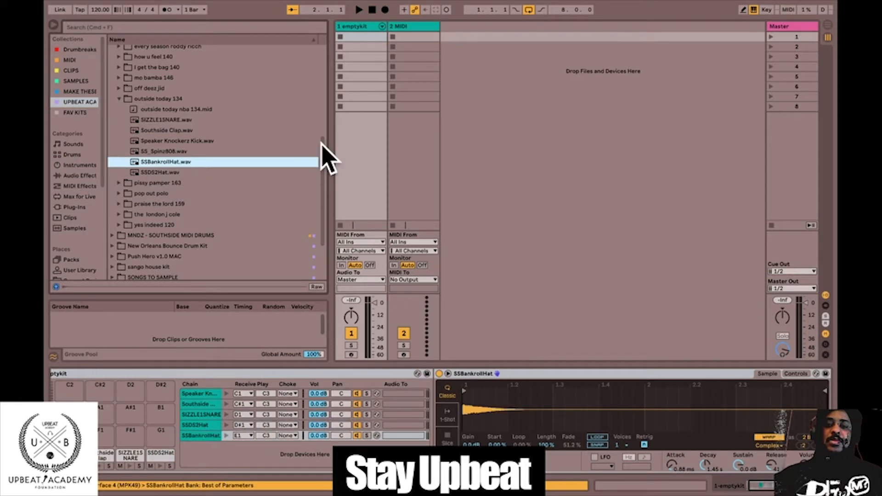
Load the SS_Spinz808.wav sample as an instrument on the second MIDI track.
left_click(367, 23)
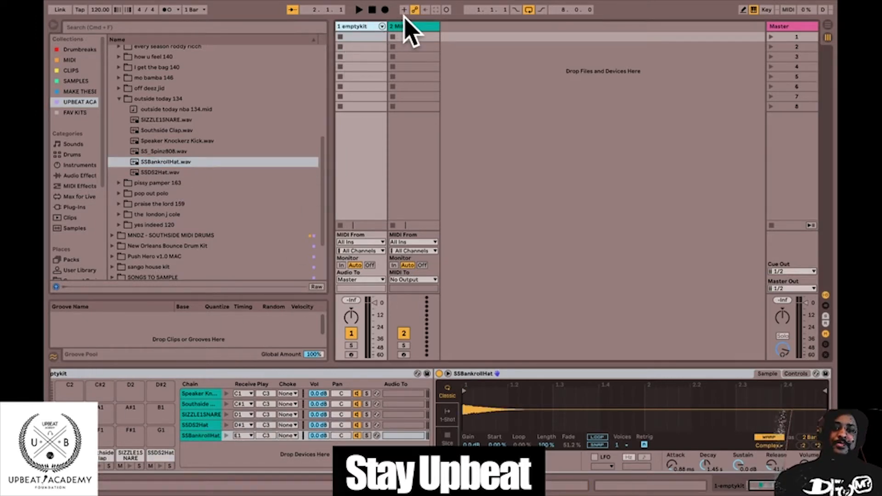
left_click(347, 38)
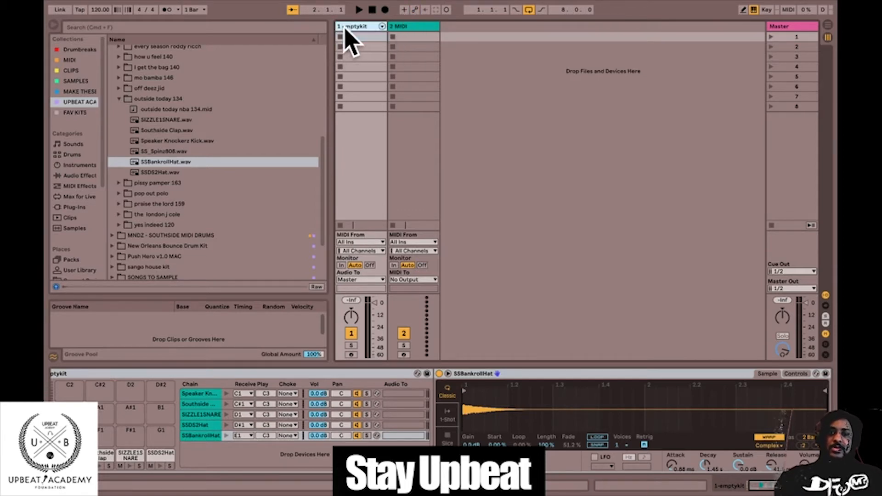
left_click(466, 76)
left_click(410, 342)
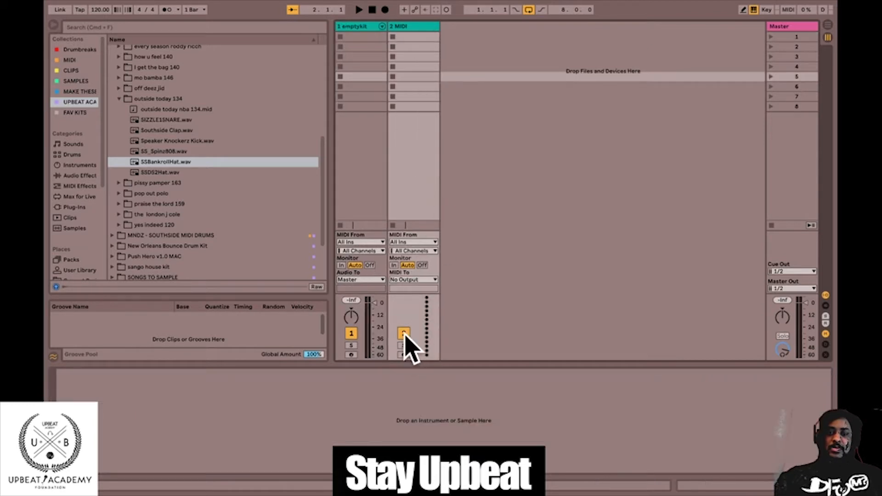
double_click(189, 151)
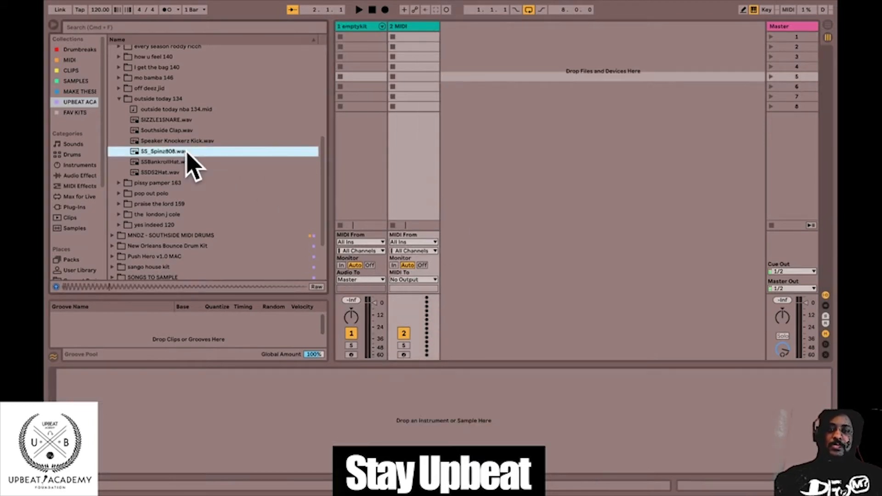
Insert an empty MIDI clip in the first clip slot of the emptykit track.
left_click(365, 26)
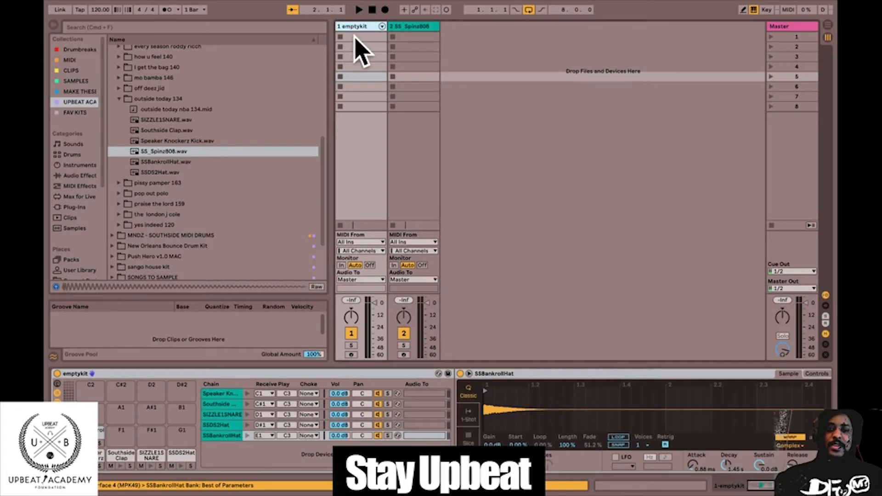
right_click(355, 39)
left_click(347, 35)
right_click(352, 37)
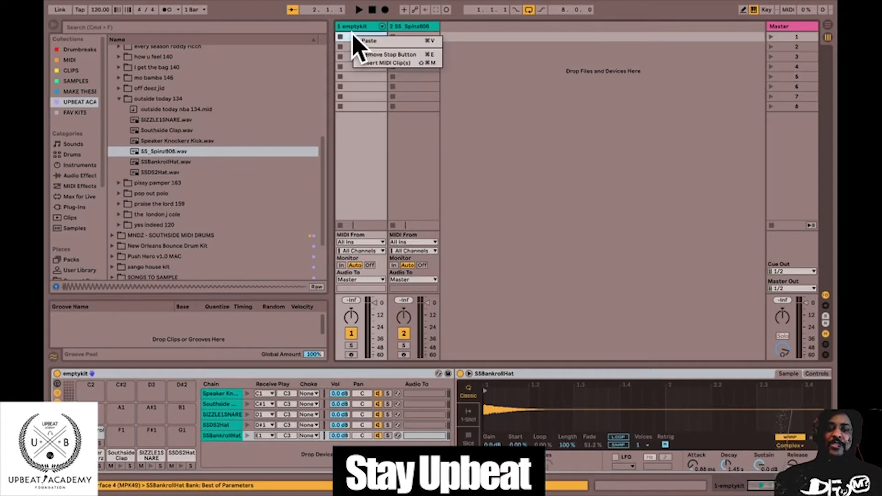
left_click(386, 63)
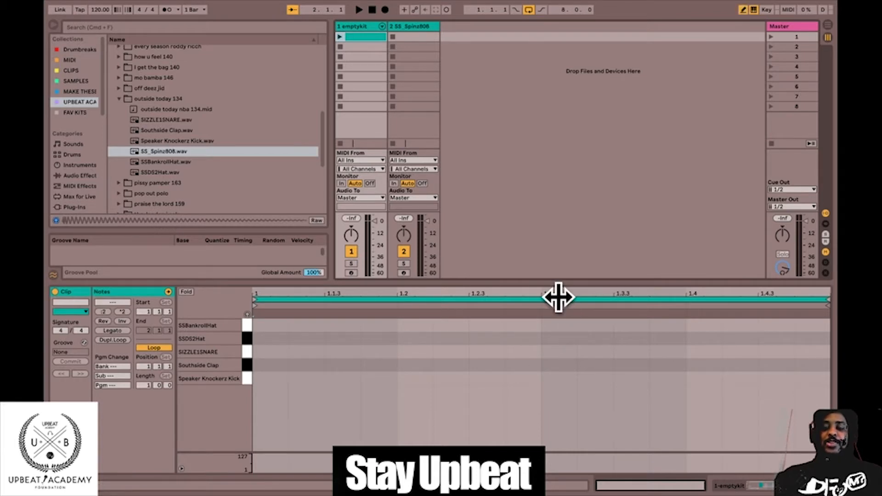
Draw one-sixteenth SIZZLE1SNARE and Southside Clap notes at position 1.3 in Draw Mode and launch the clip.
key("b")
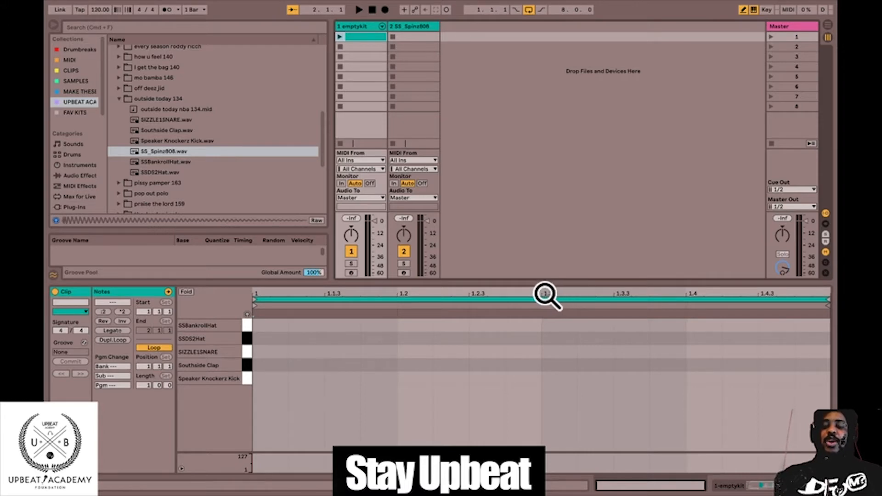
mouse_move(548, 293)
left_mouse_down()
mouse_move(547, 328)
mouse_move(547, 298)
left_mouse_up()
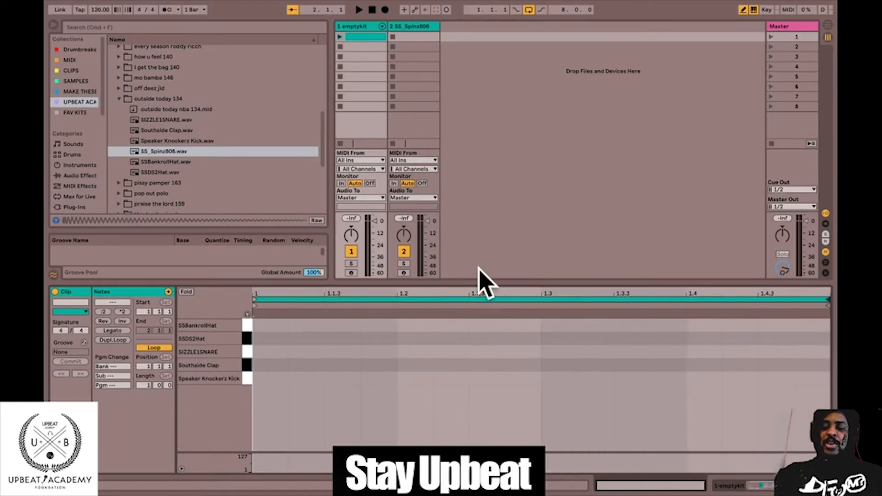
left_click(552, 359)
left_click(553, 351)
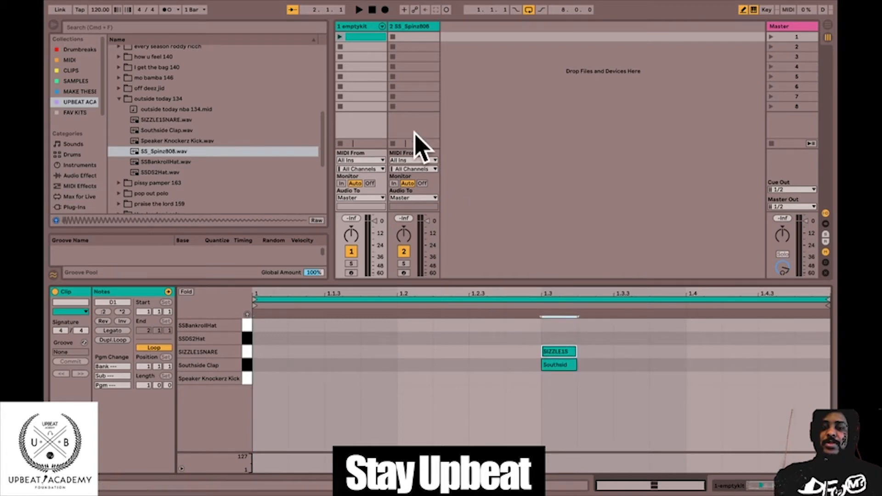
left_click(340, 37)
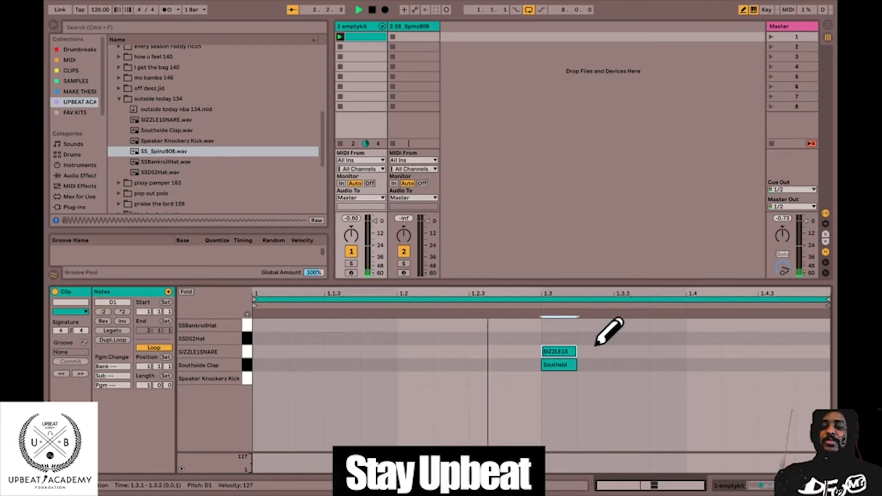
Set the fixed grid to 1/8 and draw a continuous row of SSDS2Hat notes across the one-bar clip.
right_click(277, 338)
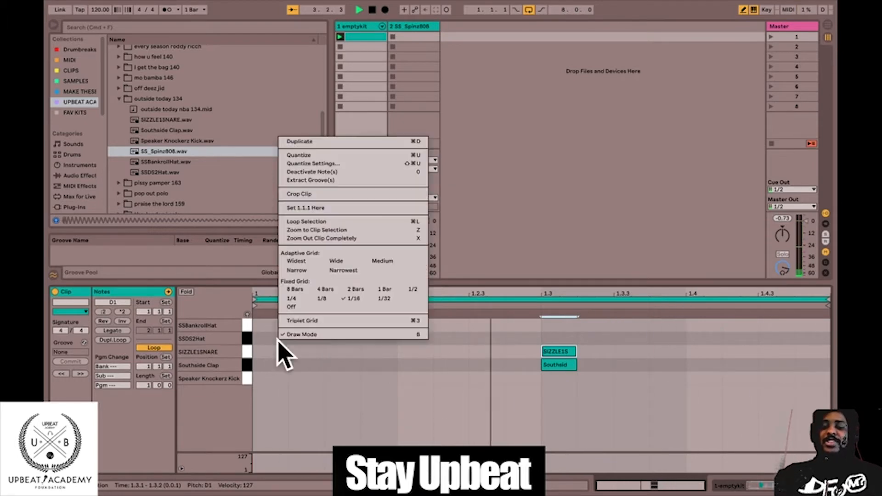
left_click(318, 300)
left_click_drag(262, 339, 811, 339)
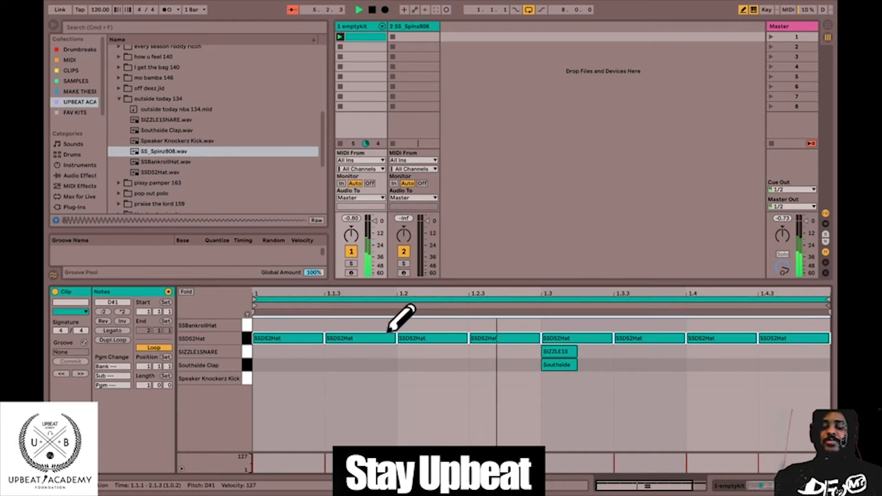
left_click_drag(695, 297, 643, 297)
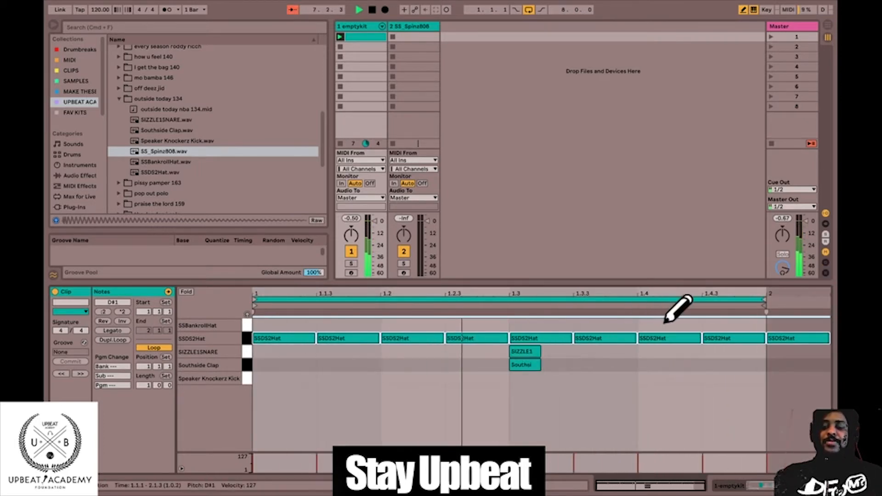
Remove the extra SSDS2Hat note past the bar's end and draw an SSBankrollHat note from 1.4 to the bar's end, then restart playback.
left_click(812, 338)
left_click(655, 325)
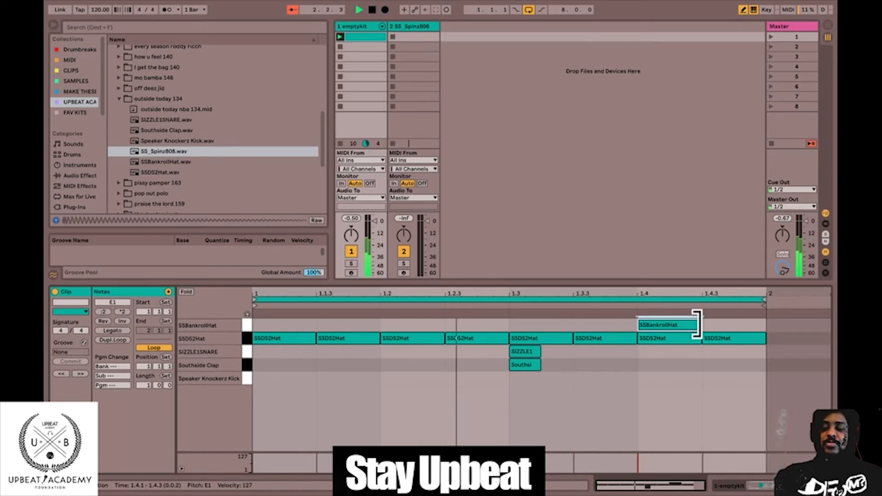
left_click_drag(701, 324, 766, 323)
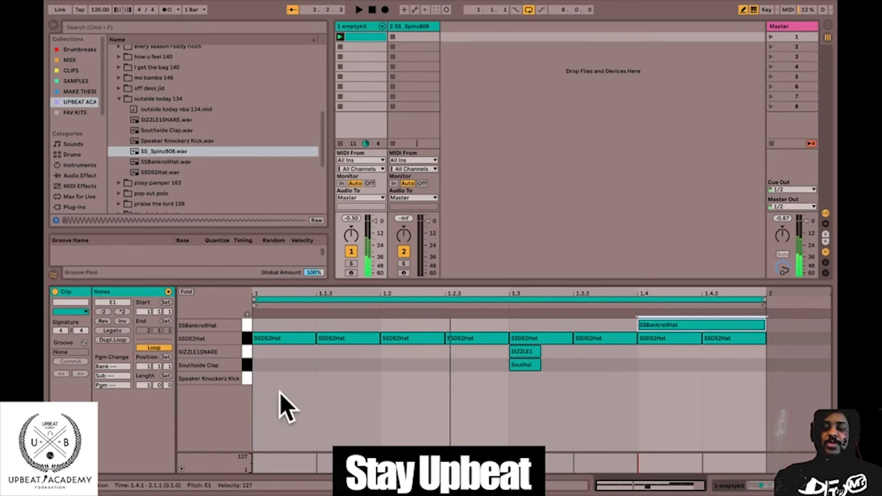
key("space")
key("space")
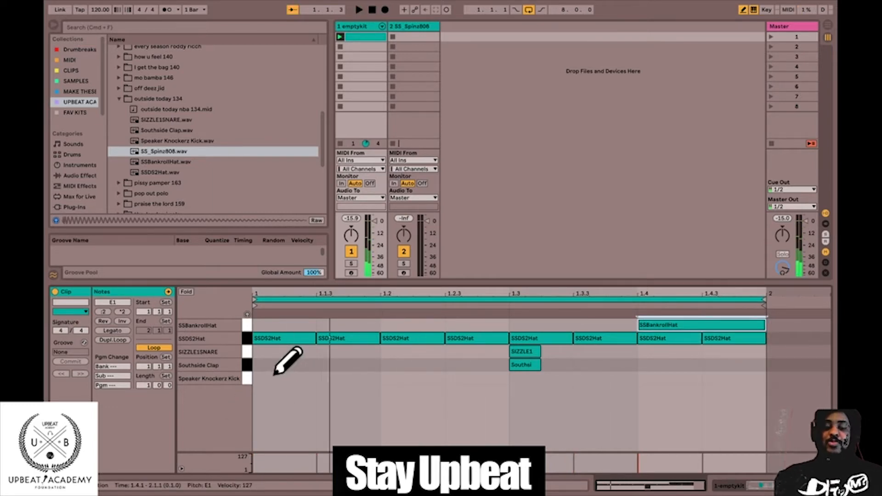
Draw one-eighth Speaker Knockerz Kick notes at positions 1, 1.3.3 and 1.4.3.
left_click(286, 365)
left_click(282, 367)
left_click(275, 378)
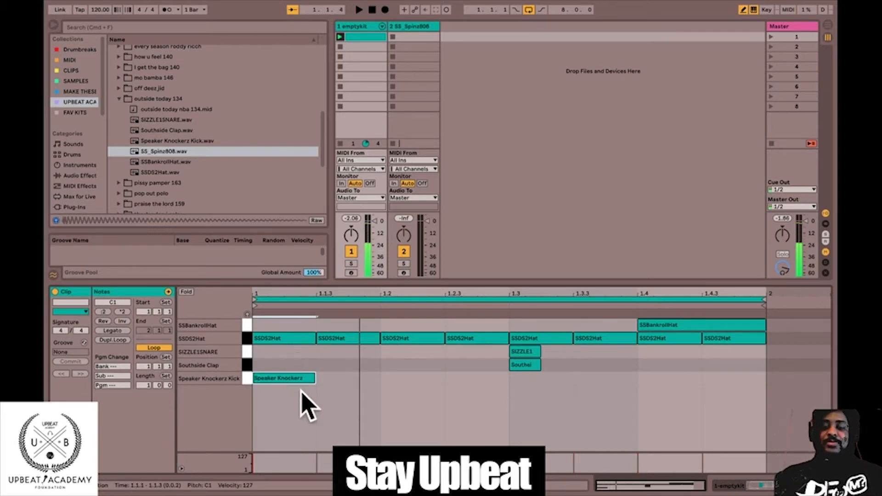
left_click(585, 379)
left_click(720, 378)
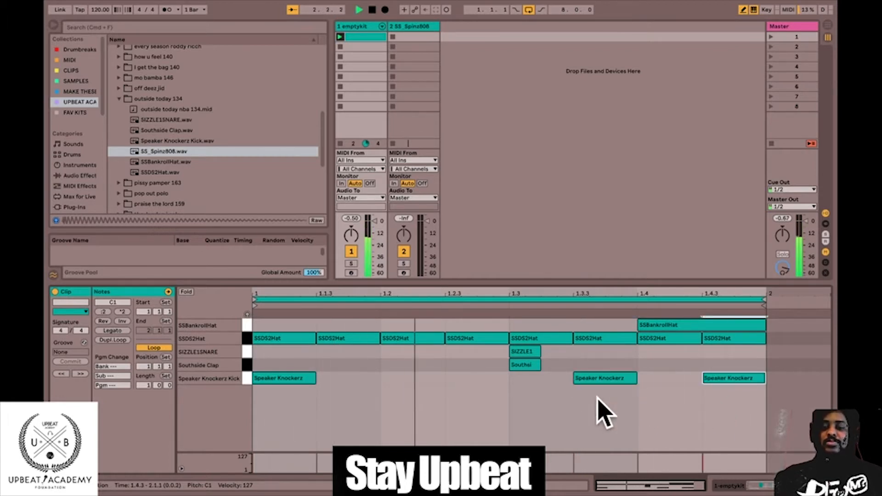
Insert a MIDI clip in the SS_Spinz808 track's first slot, draw a C3 note spanning the whole bar and launch the first scene.
right_click(404, 37)
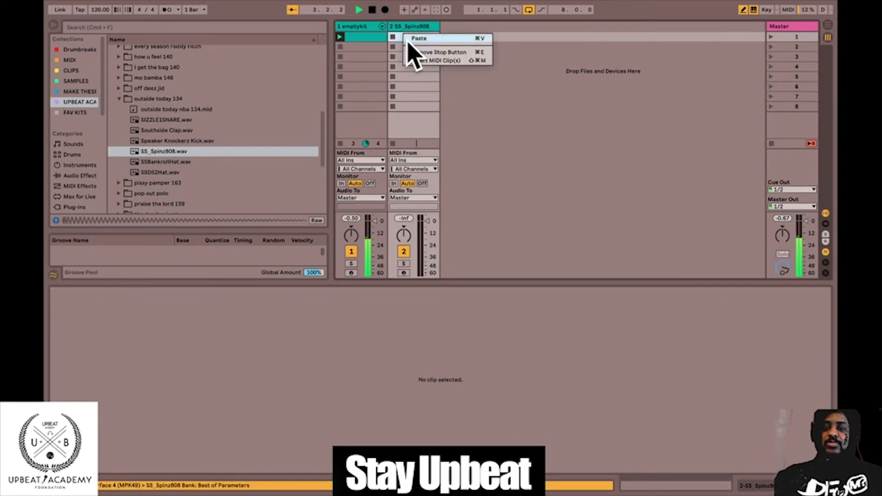
left_click(419, 60)
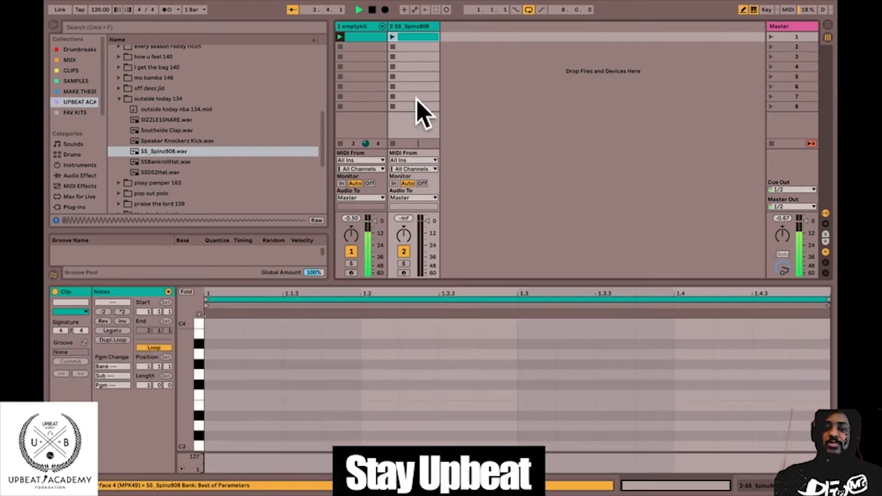
left_click(209, 446)
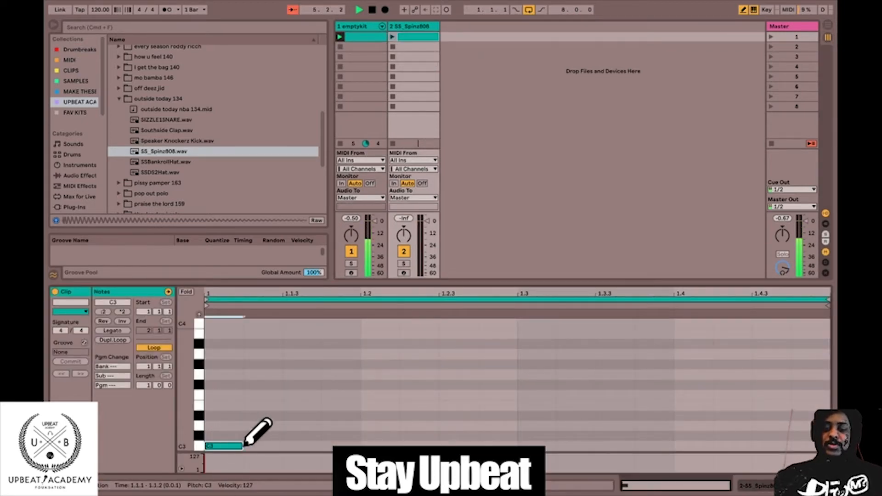
left_click_drag(238, 444, 746, 435)
left_click_drag(805, 433, 815, 434)
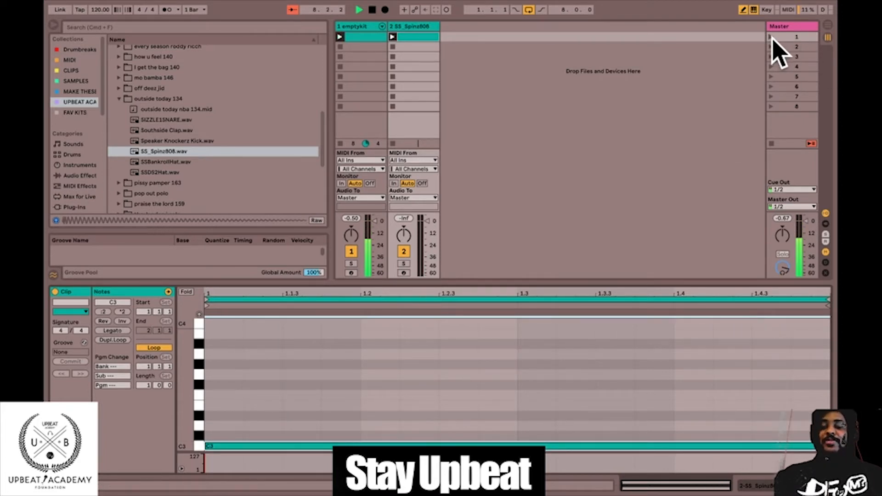
left_click(772, 37)
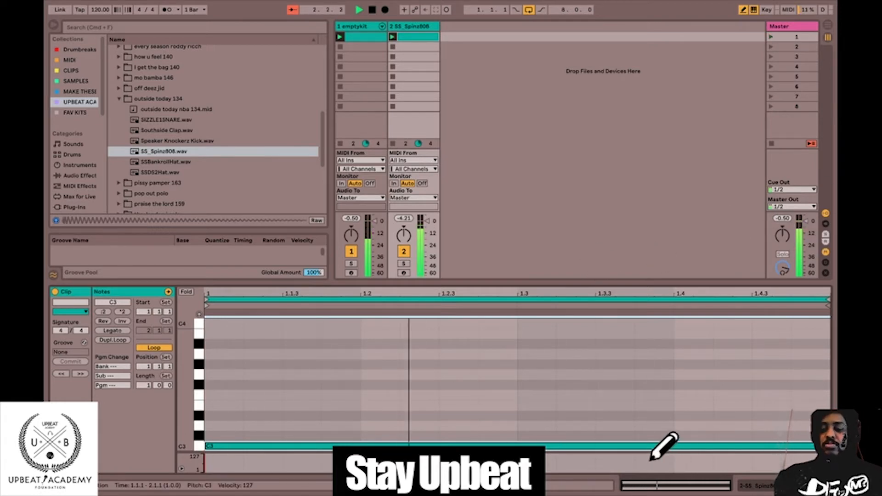
Draw an A3 note from 1.3.3 to 1.4 and an F3 note from 1.4 to the bar's end in the 808 clip.
left_click(605, 354)
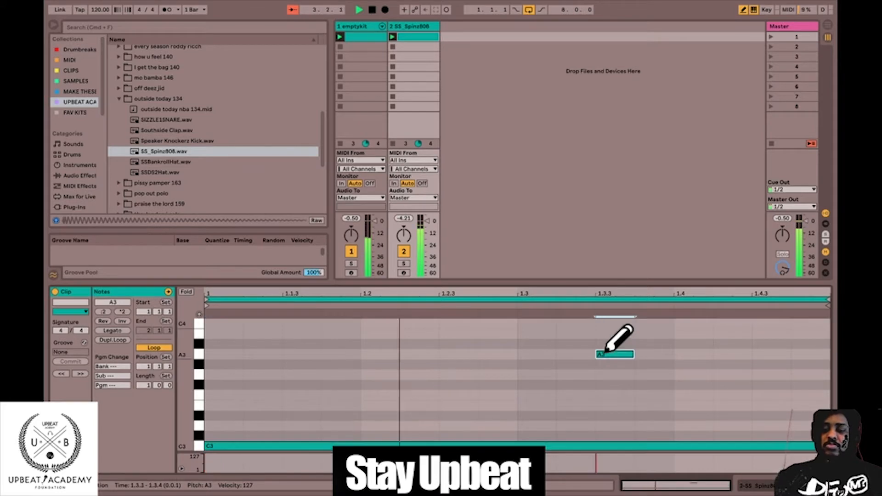
left_click(681, 395)
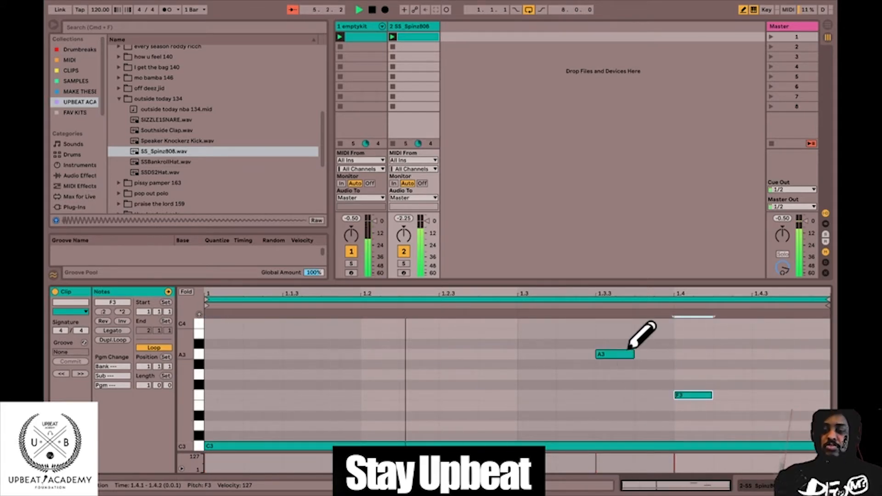
left_click_drag(633, 354, 673, 354)
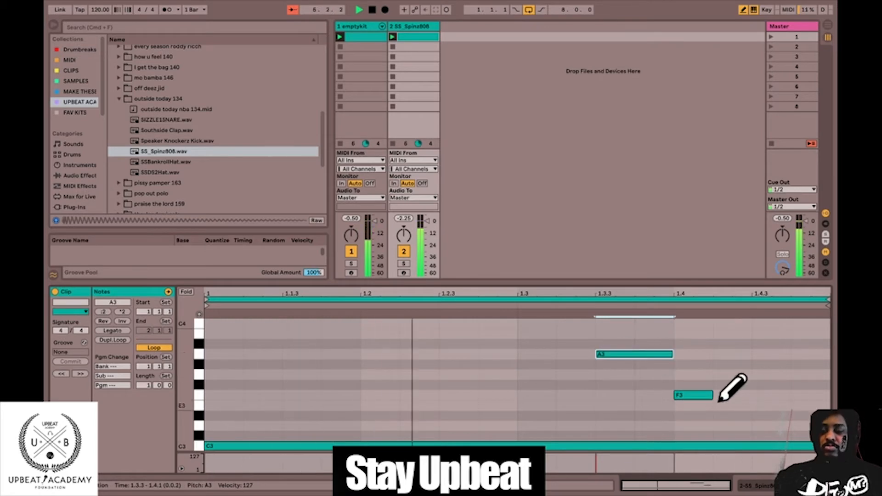
left_click_drag(712, 395, 829, 395)
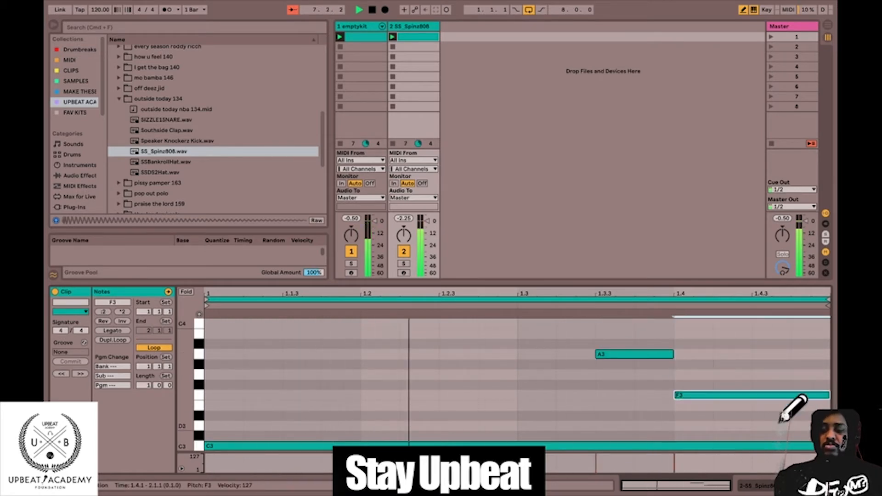
Draw a D3 note at 1.4.3 and shorten the C3 note to end at 1.4.3.
left_click(780, 425)
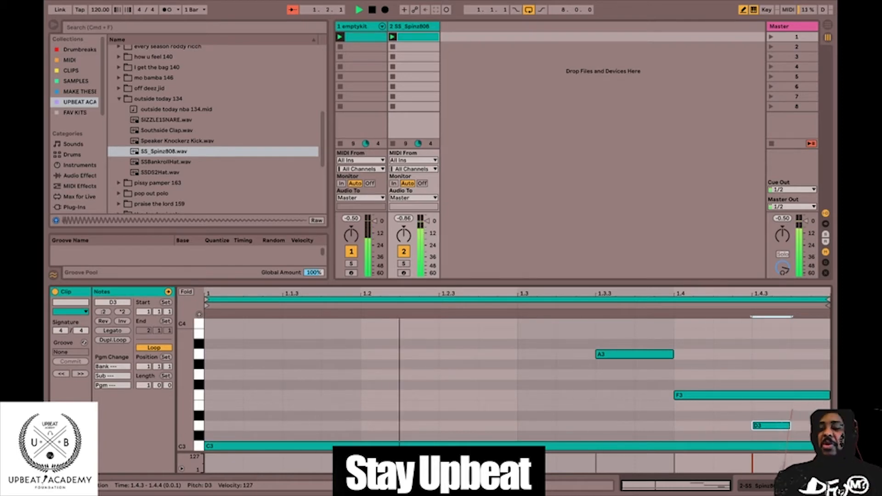
left_click_drag(829, 446, 750, 446)
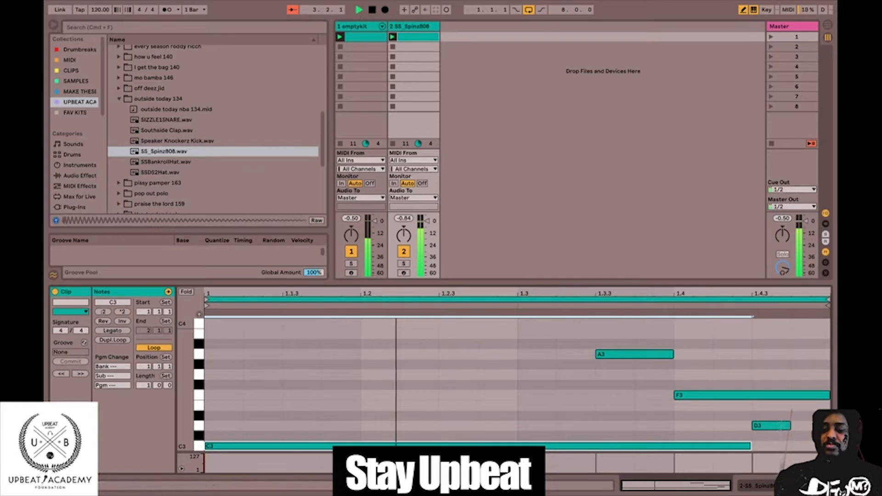
Leave Draw Mode and delete the A3 and F3 notes from the 808 clip.
key("b")
left_click(656, 354)
key("Delete")
left_click(742, 395)
key("Delete")
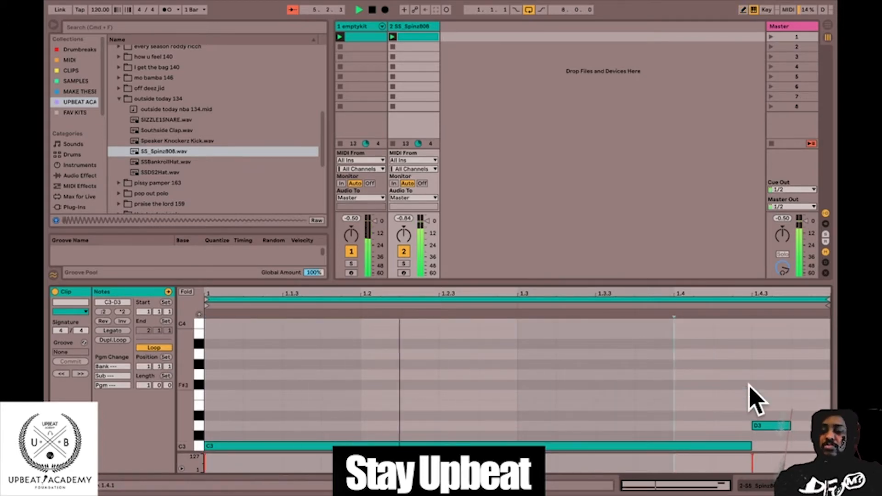
Extend the D3 note to the end of the bar and lower its velocity.
left_click_drag(790, 426, 829, 426)
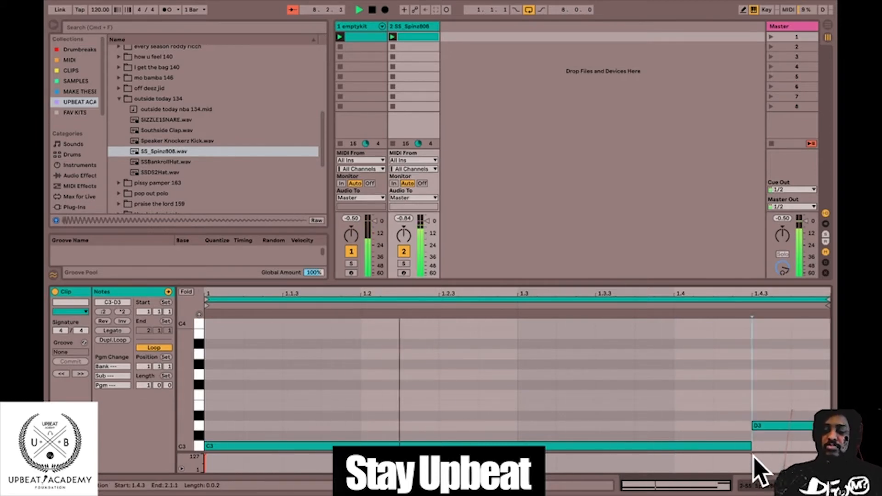
left_click_drag(754, 456, 754, 450)
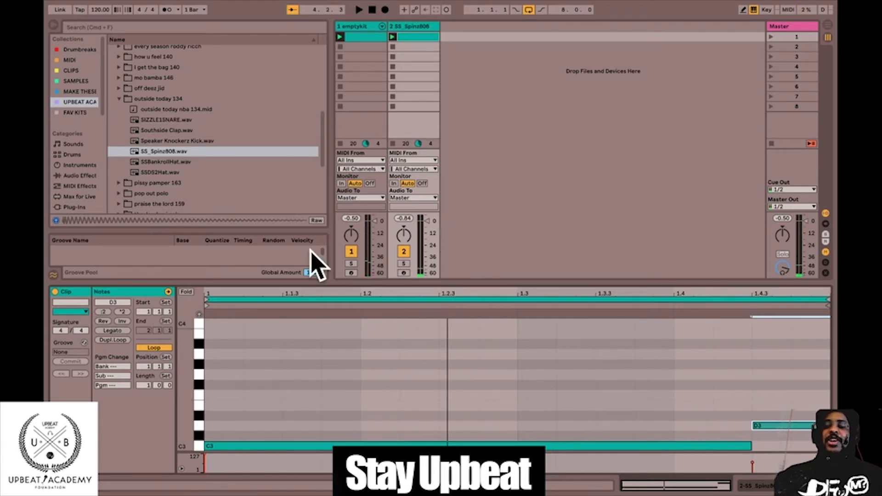
Open the emptykit clip, stop playback and select all SSDS2Hat notes.
left_click(356, 37)
key("space")
left_click(246, 339)
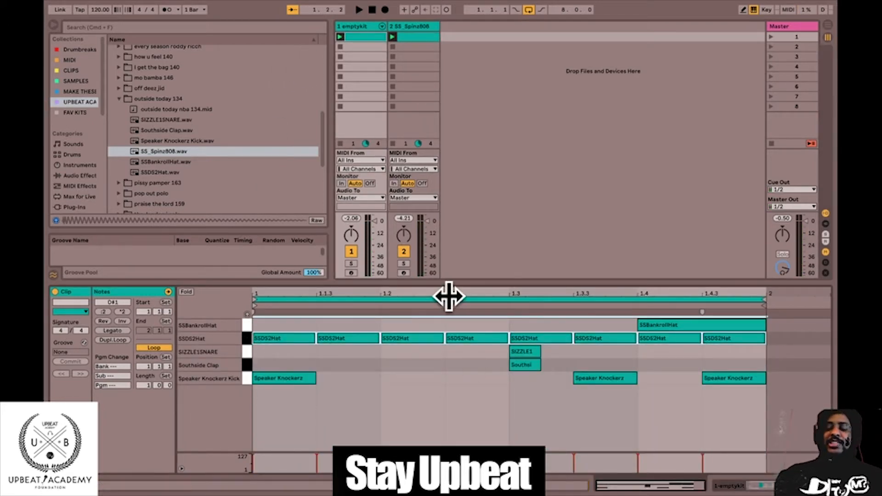
Solo the emptykit track during playback, set its volume to 0.0 dB and stop.
key("space")
left_click(351, 263)
left_click_drag(351, 236, 375, 221)
key("space")
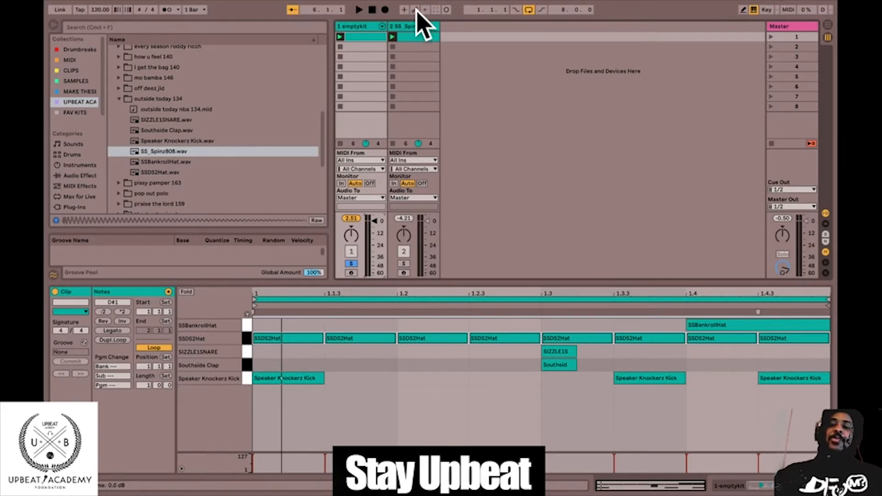
Delete the emptykit drum rack and the MIDI clip from the first track.
left_click(347, 26)
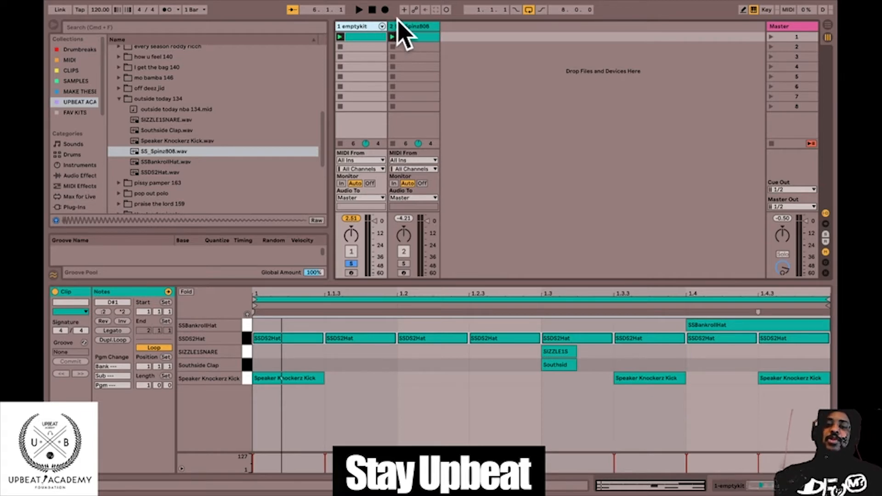
key("shift+Tab")
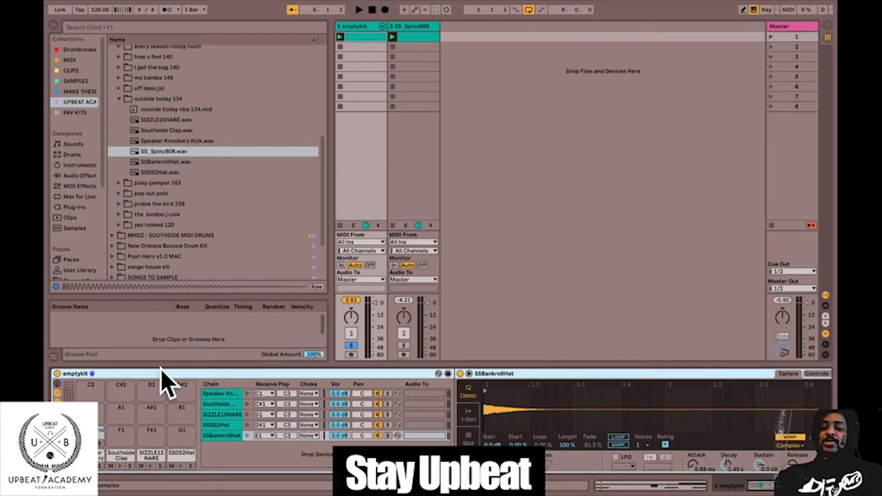
key("Delete")
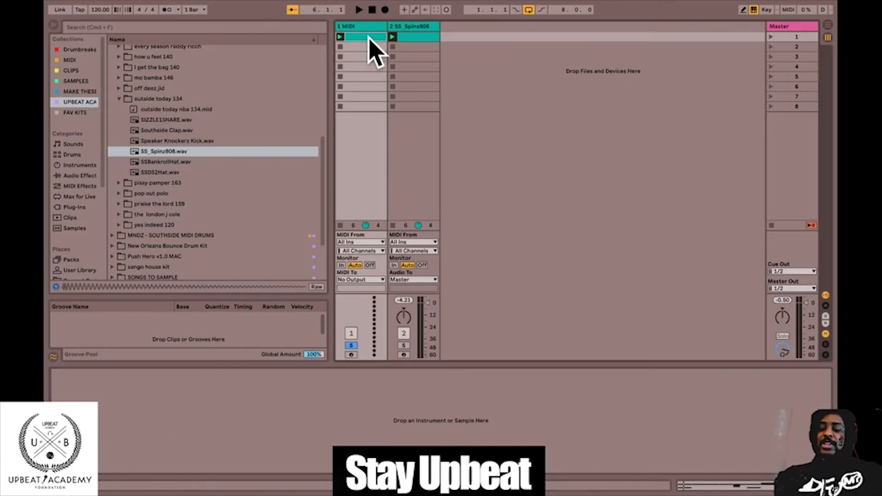
key("Delete")
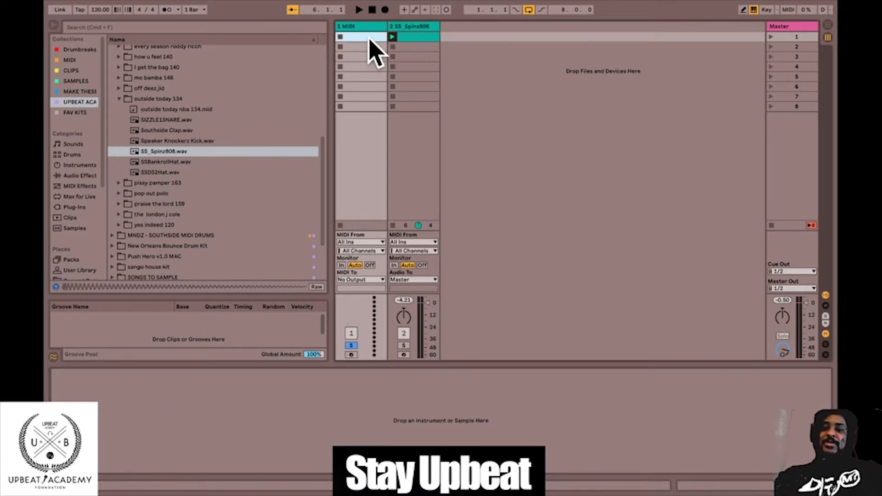
Delete the SS_Spinz808 instrument and the clip from the second track, and turn off solo on the first track.
left_click(403, 26)
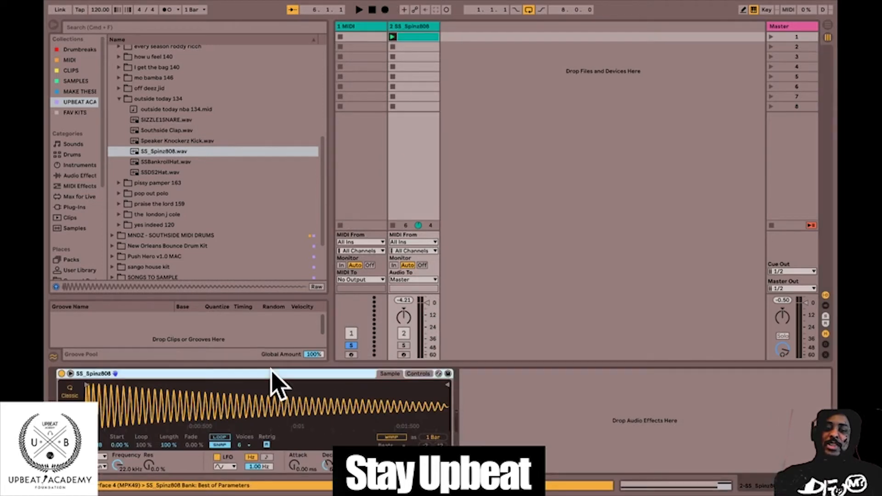
key("Delete")
left_click(407, 37)
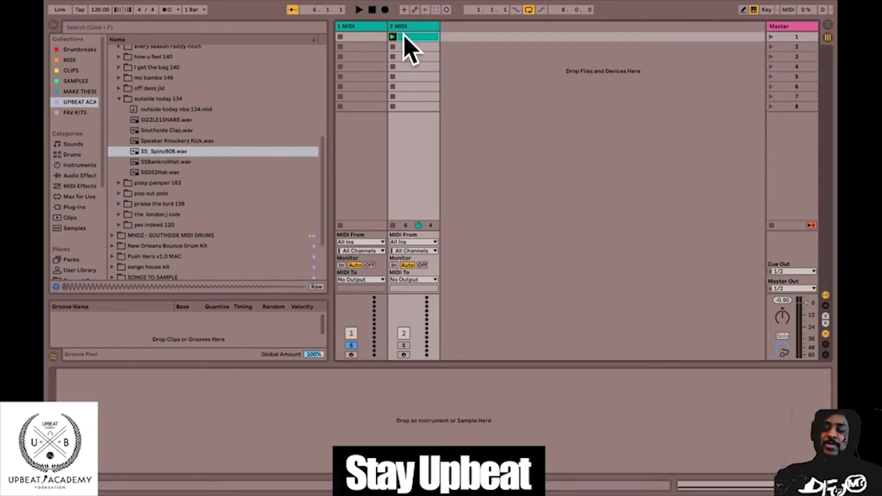
key("Delete")
left_click(506, 133)
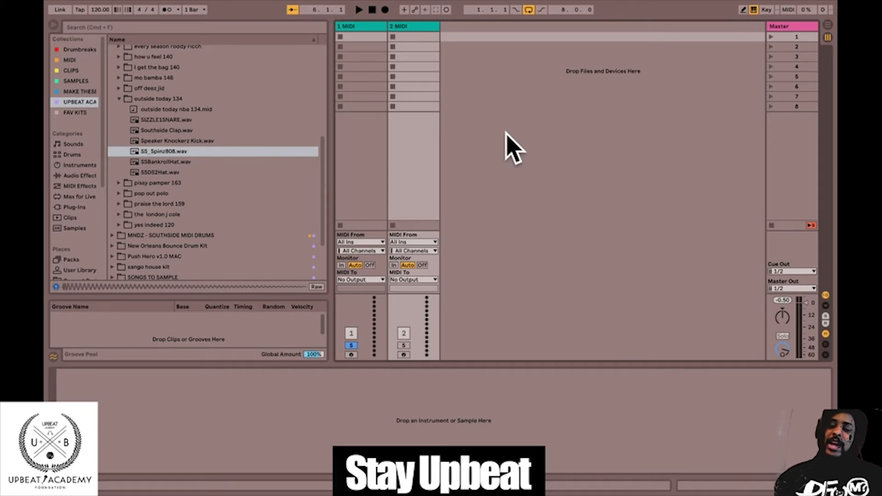
left_click(353, 346)
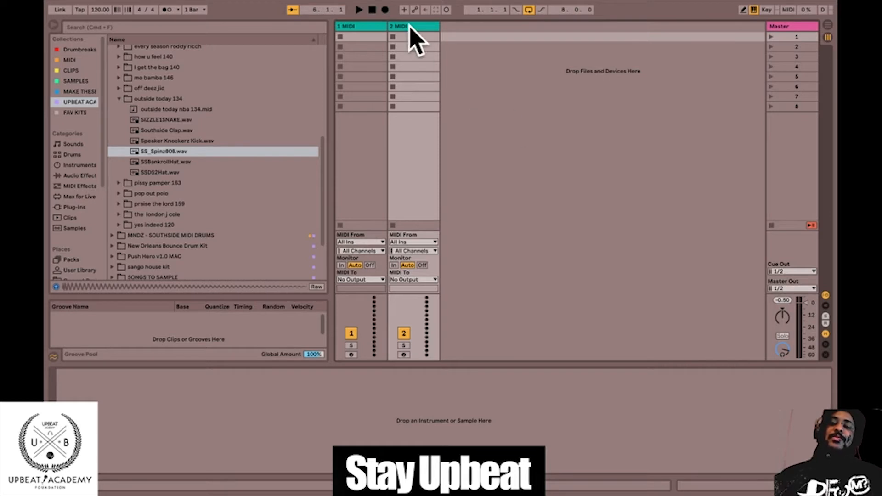
Audition the drum samples in the outside today 134 folder, from SSBankrollHat.wav up to SIZZLE1SNARE.wav.
left_click(171, 164)
left_click(171, 152)
left_click(171, 142)
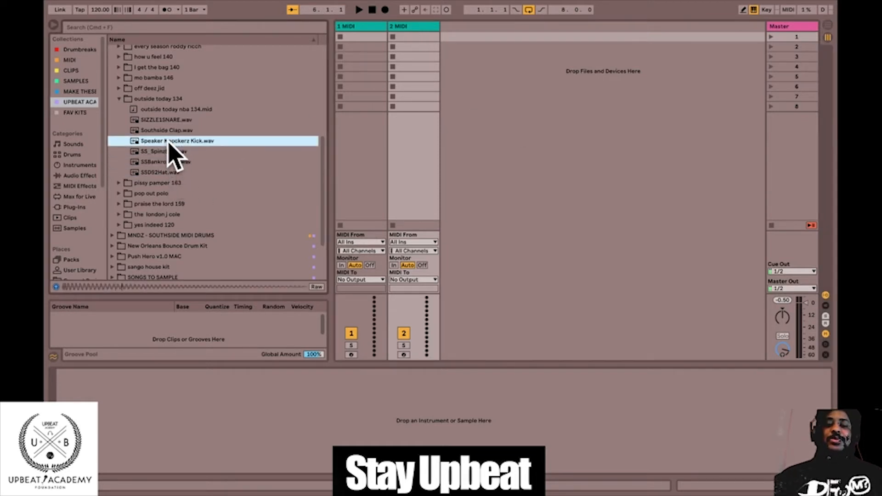
left_click(170, 130)
left_click(169, 120)
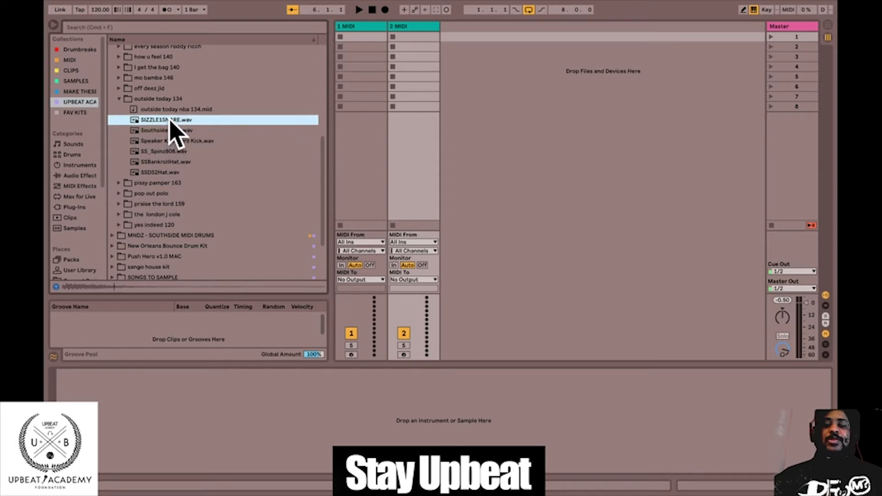
Add three new MIDI tracks after the second track.
left_click(459, 138)
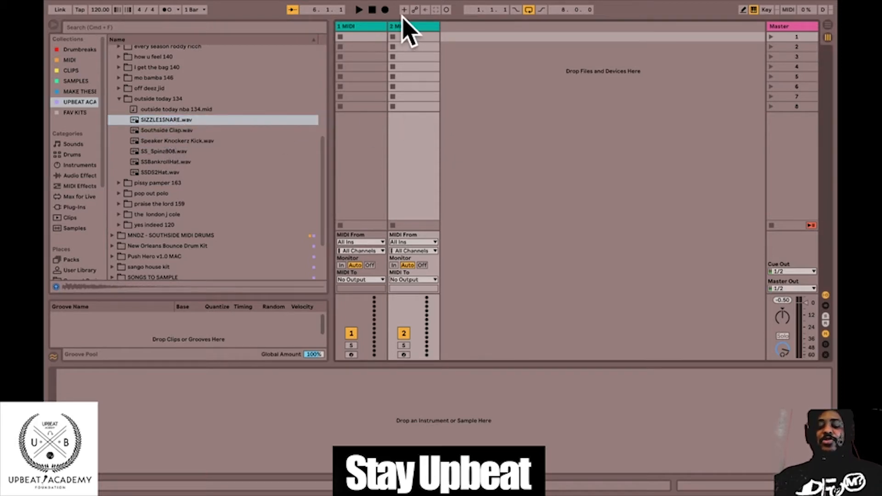
key("super+shift+t")
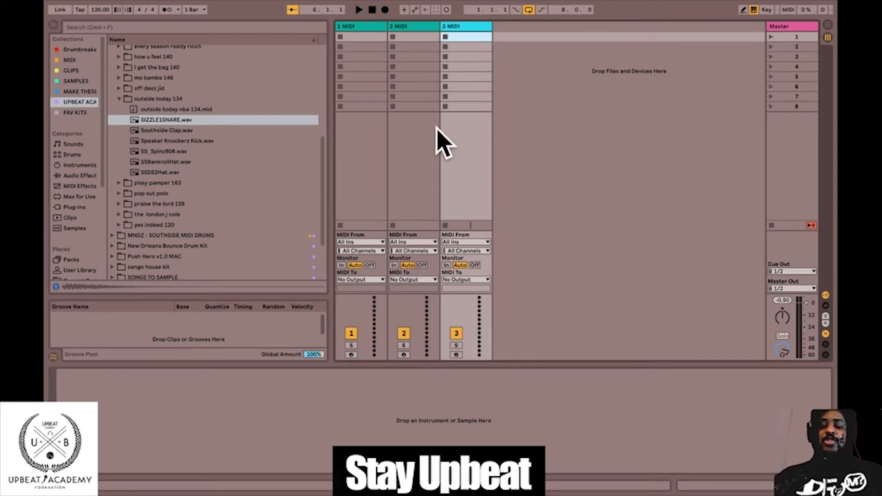
key("super+shift+t")
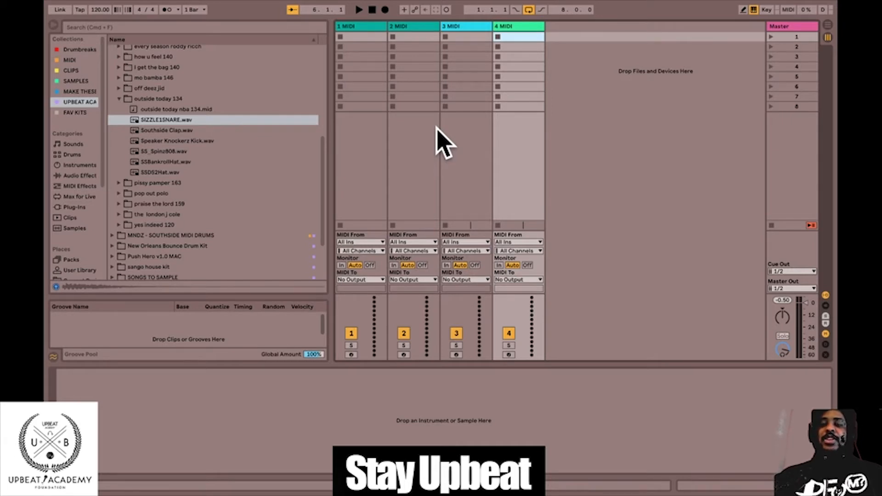
key("super+shift+t")
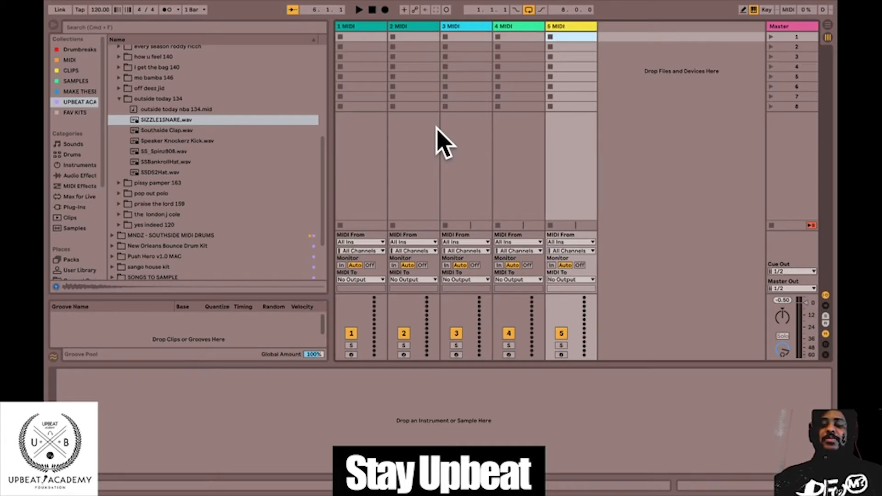
Add one more MIDI track after the fifth one and select the first MIDI track.
key("super+shift+t")
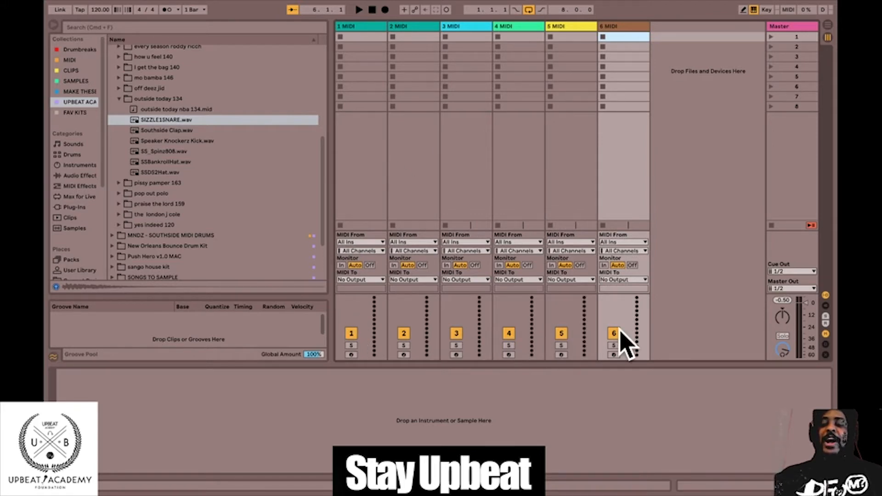
left_click(357, 26)
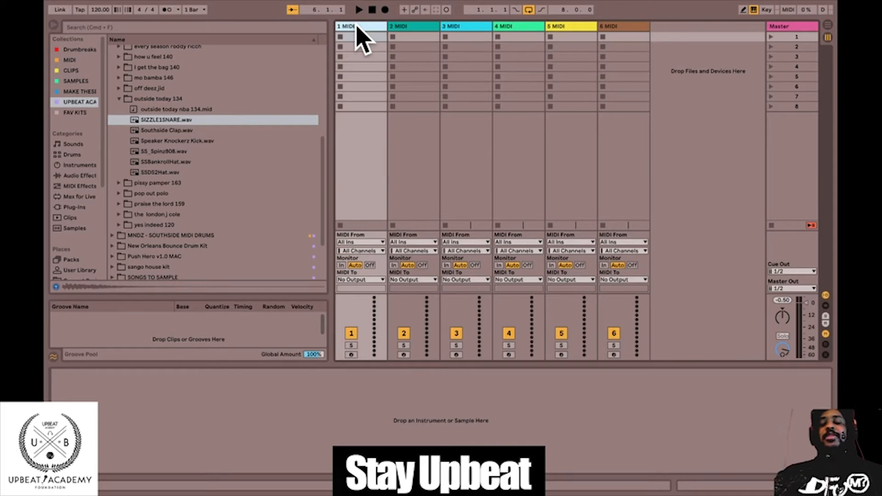
left_click(670, 227)
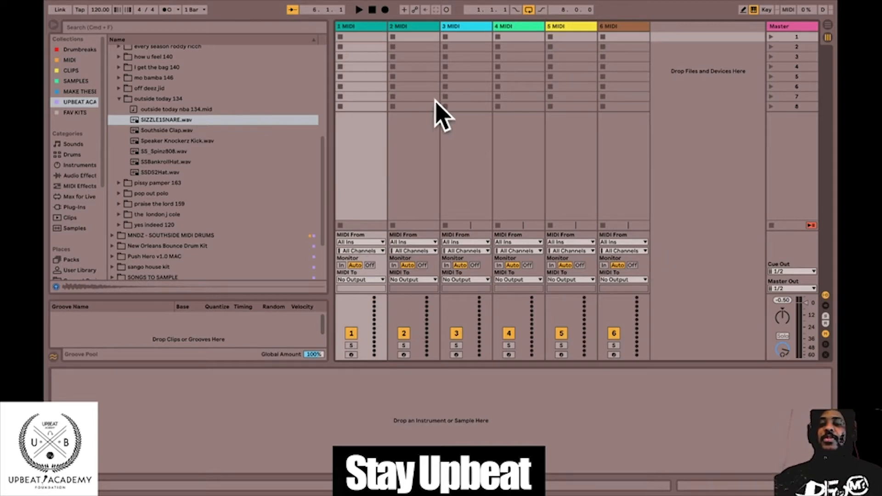
left_click(429, 196)
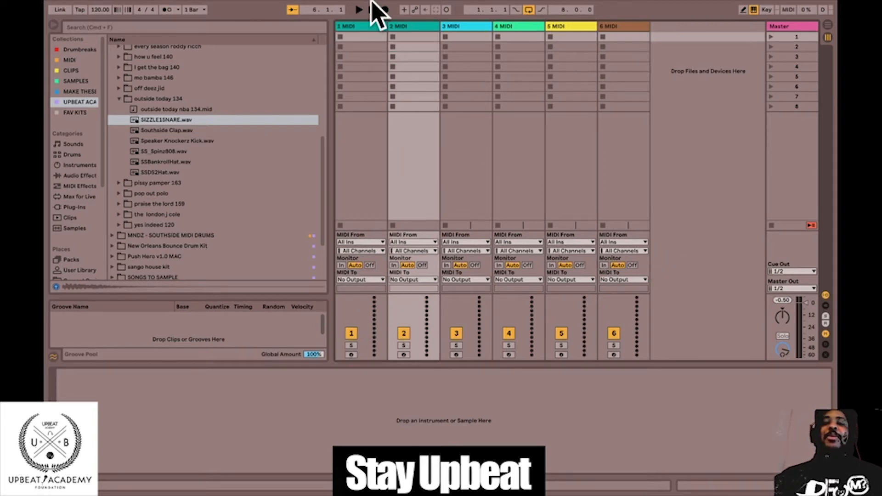
left_click(350, 28)
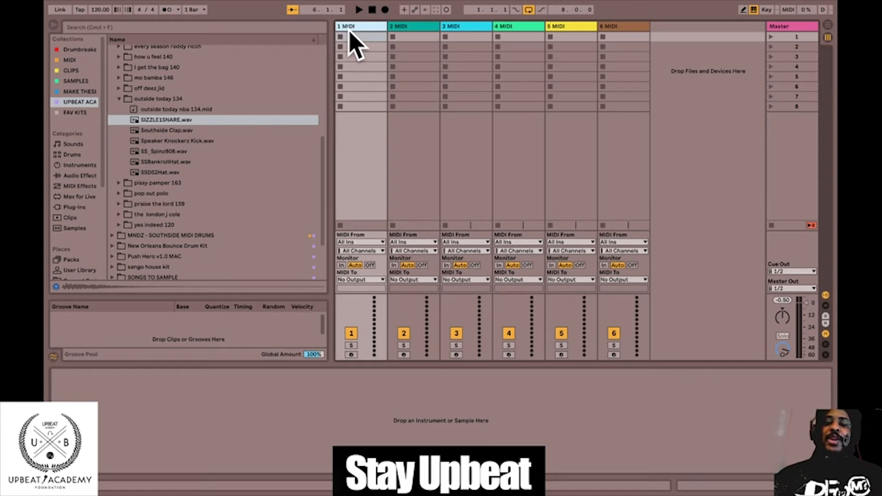
left_click(487, 174)
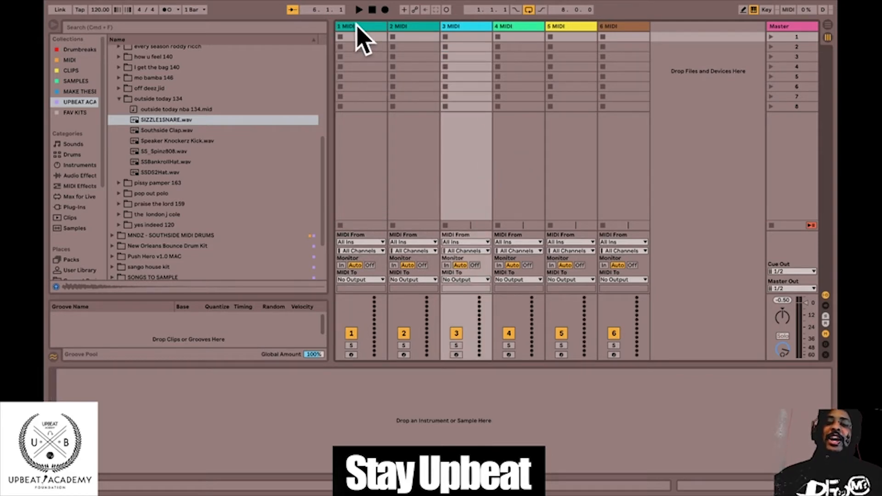
left_click(359, 29)
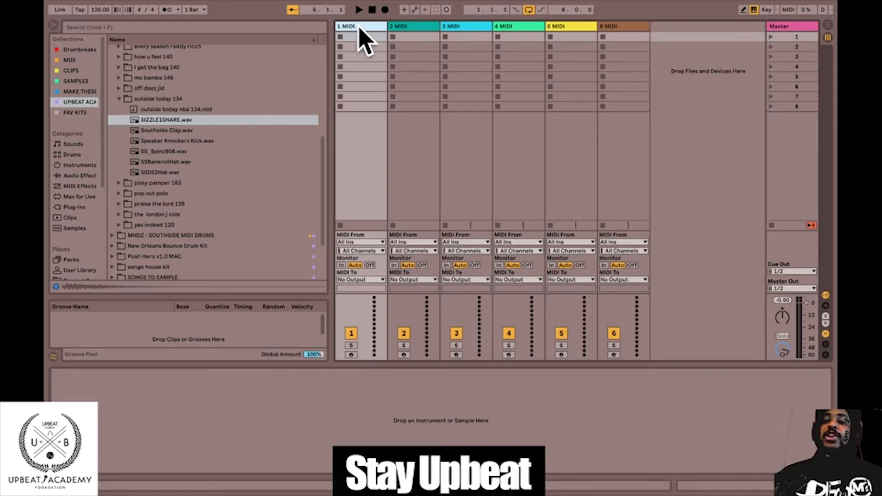
Find the Melody Loops folder in the browser and load 30 Nights2.wav onto the first MIDI track.
scroll(177, 173, "down", 3)
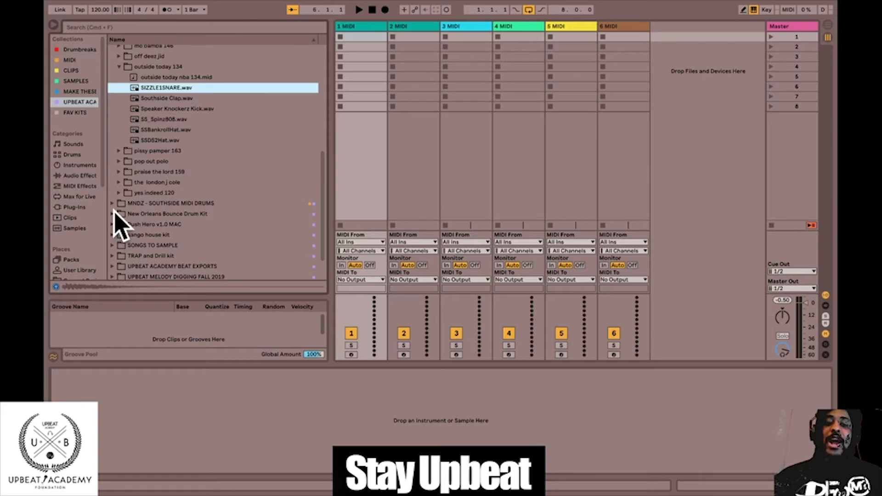
scroll(126, 189, "up", 7)
scroll(126, 188, "up", 6)
left_click(112, 101)
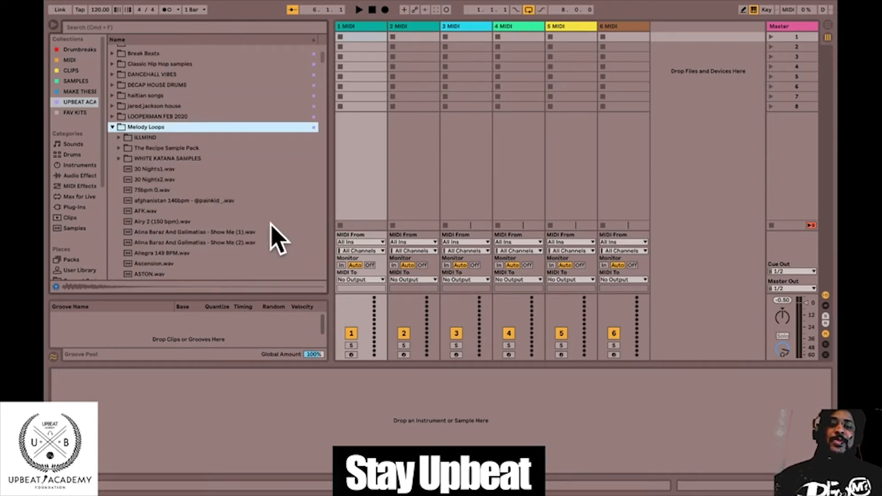
left_click(185, 180)
double_click(173, 181)
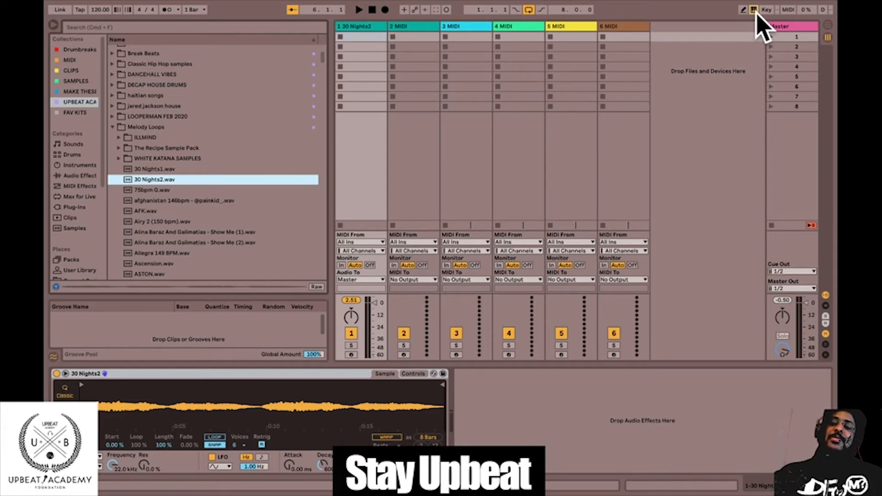
Arm the first track for recording and play the 30 Nights2 sample with the computer MIDI keyboard.
left_click(351, 355)
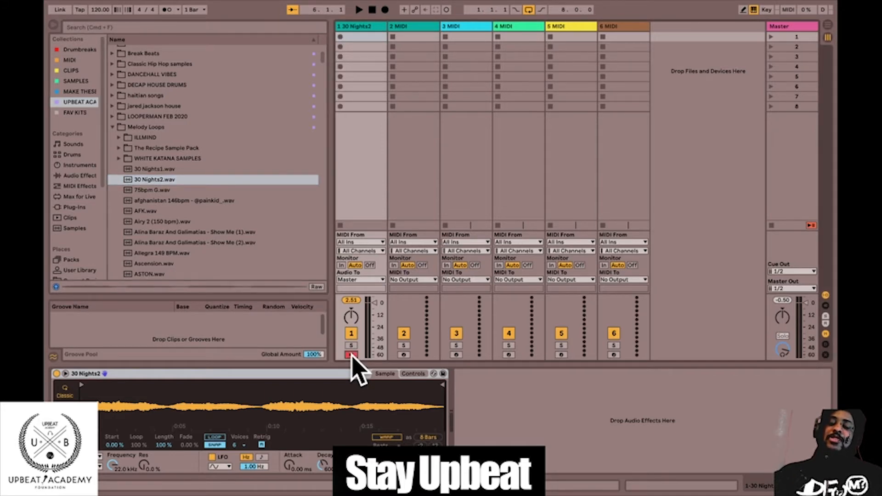
key("a")
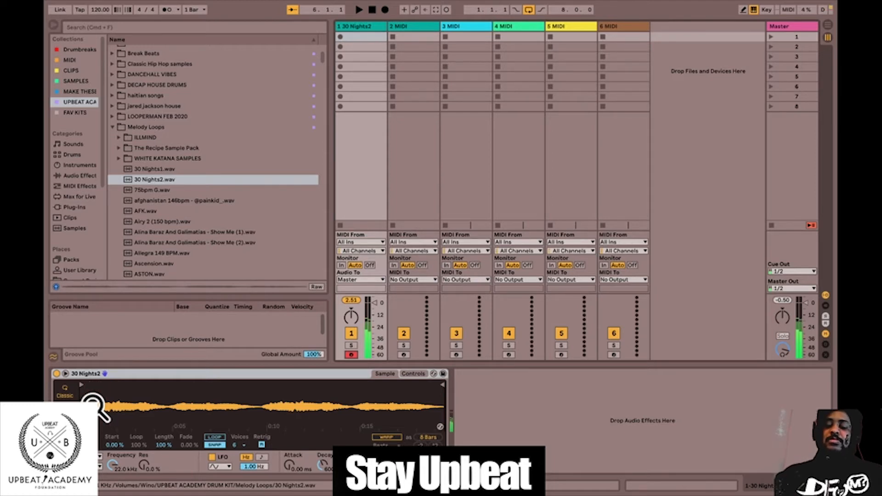
left_click(164, 375)
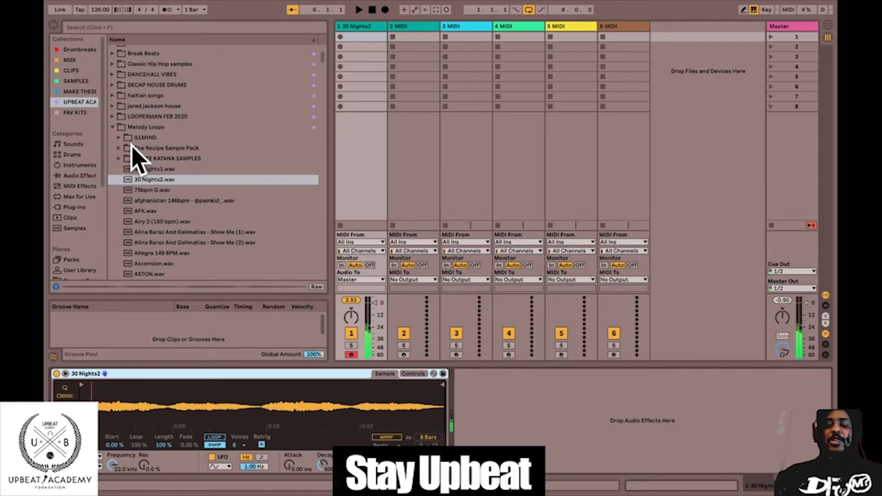
Shift the computer MIDI keyboard's octave down and up, and play the 30 Nights2 sample again.
key("z")
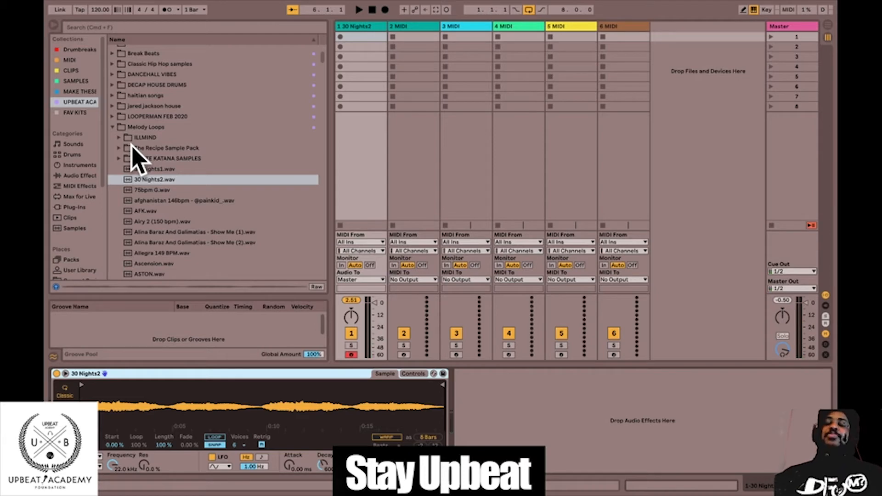
key("x")
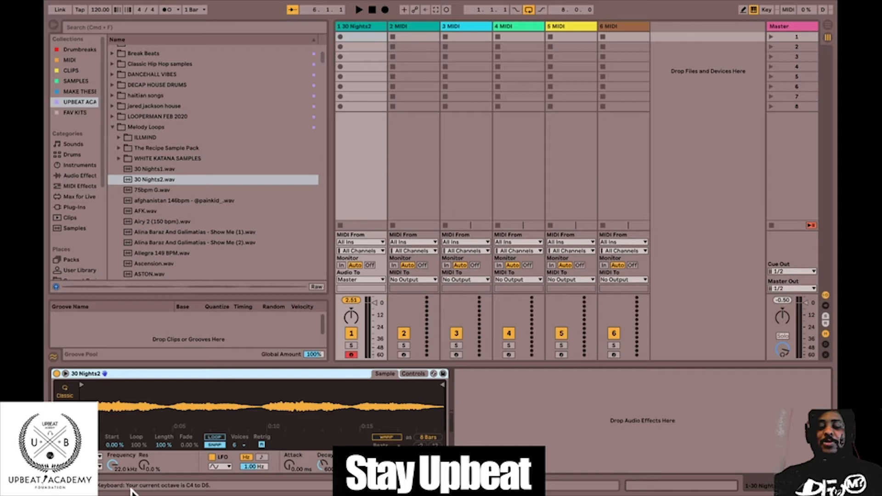
key("x")
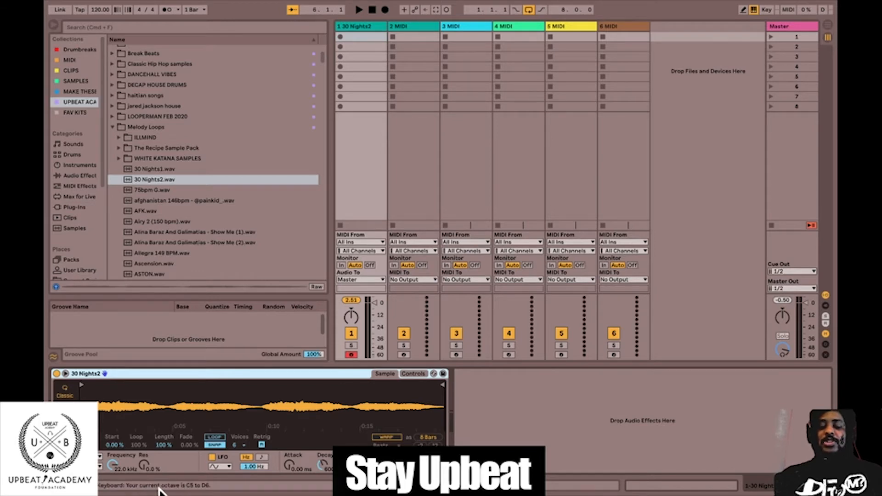
key("z")
key("z")
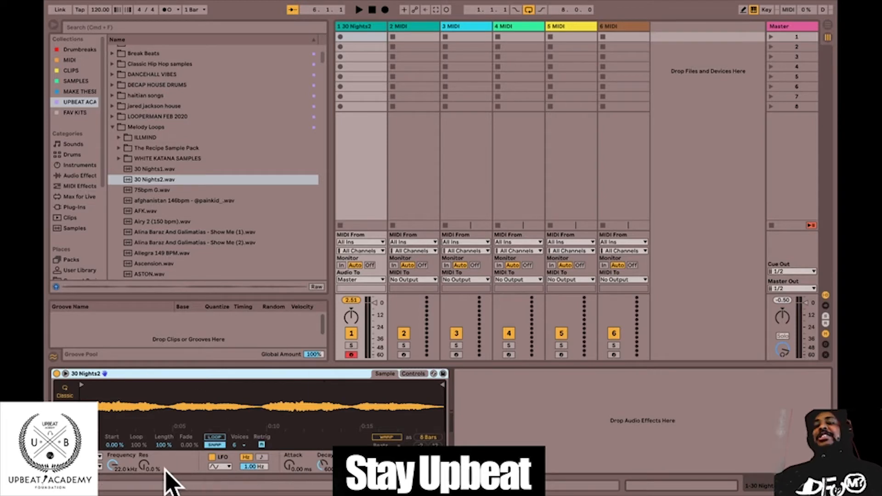
key("a")
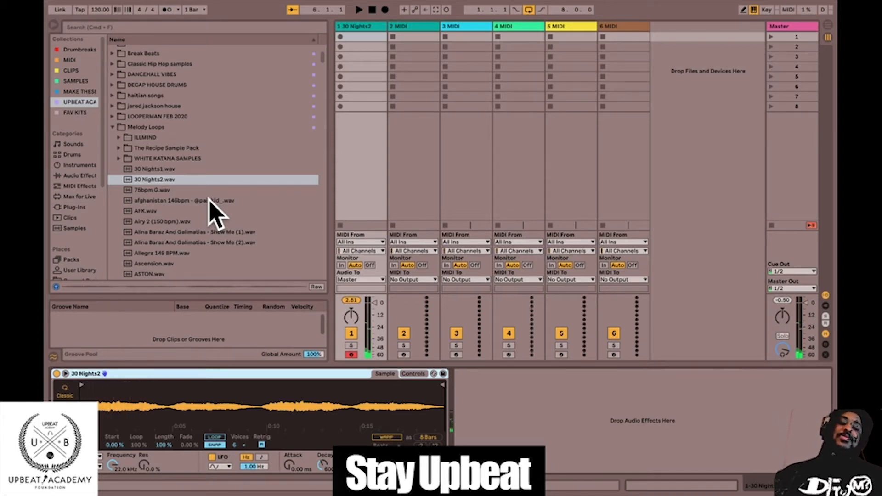
Undo loading the 30 Nights2 sample on the first track and collapse the Melody Loops folder.
scroll(213, 209, "down", 20)
scroll(214, 209, "down", 15)
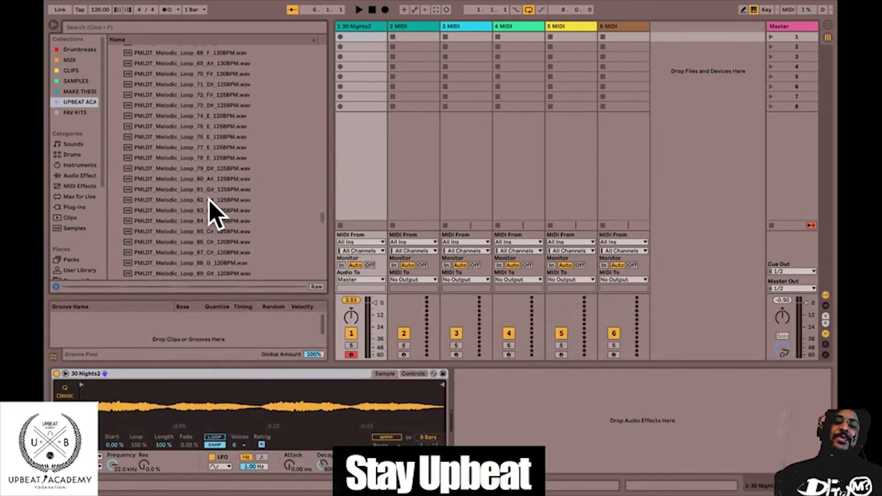
scroll(205, 189, "up", 20)
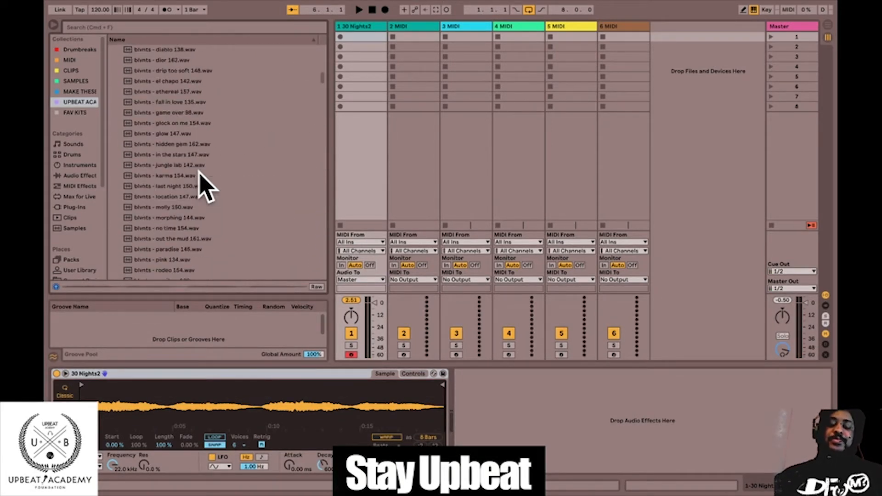
key("super+z")
scroll(206, 38, "up", 15)
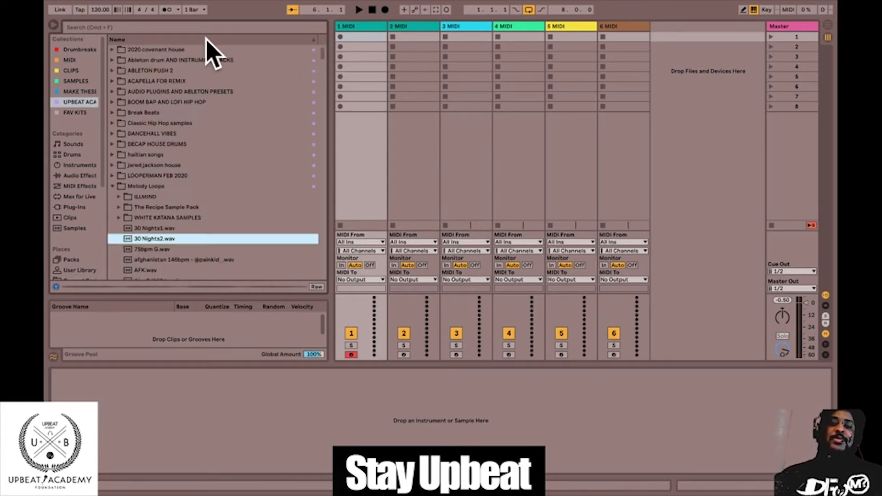
left_click(353, 27)
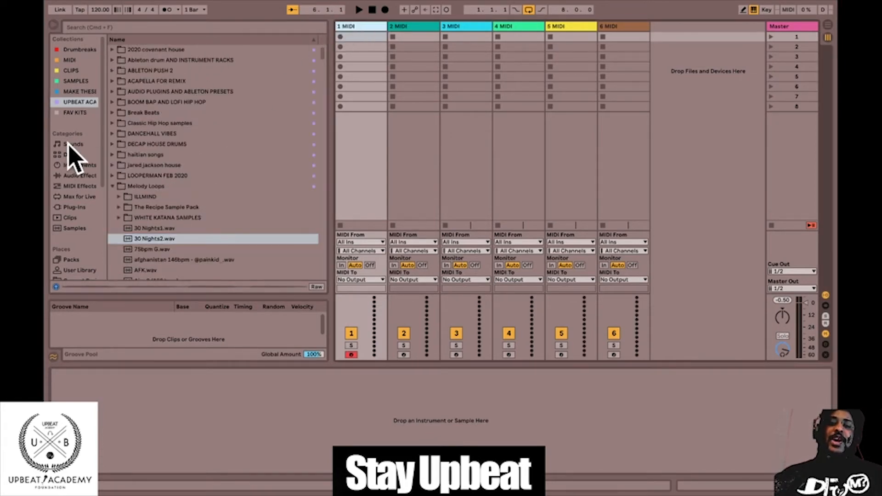
left_click(112, 186)
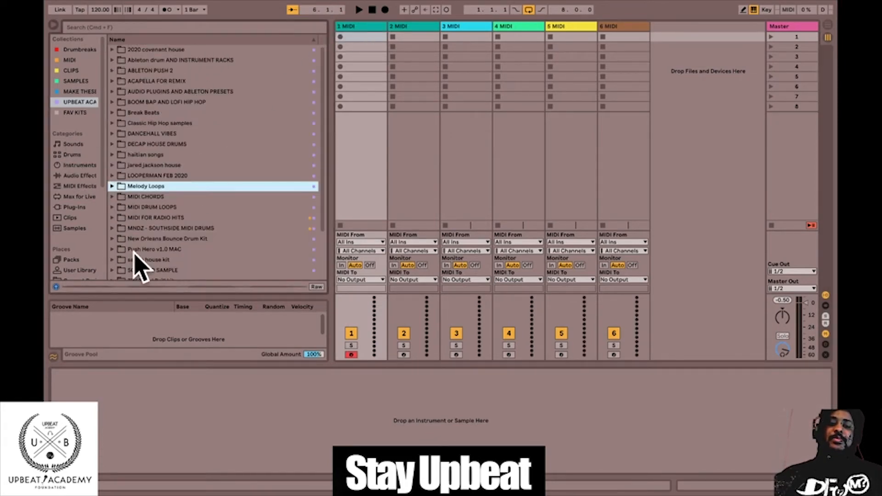
Load Speaker Knockerz Kick.wav from the outside today 134 folder in MIDI FOR RADIO HITS onto the first MIDI track.
scroll(134, 255, "down", 3)
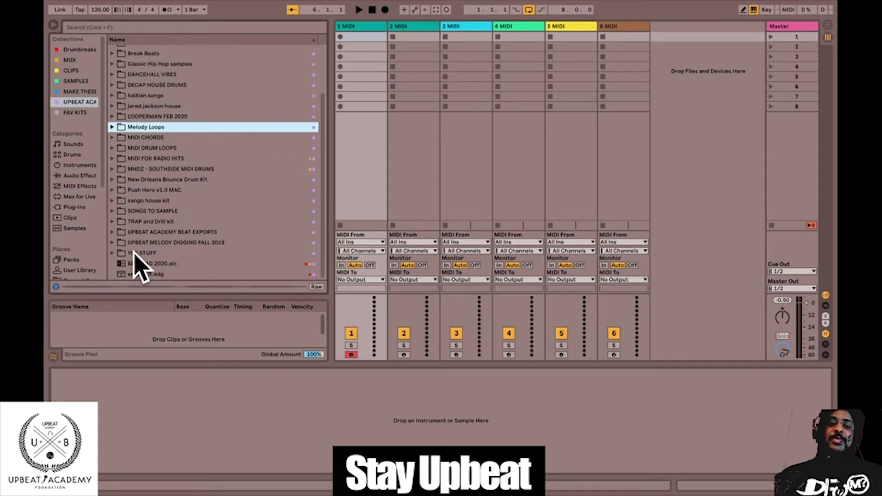
left_click(112, 148)
left_click(112, 148)
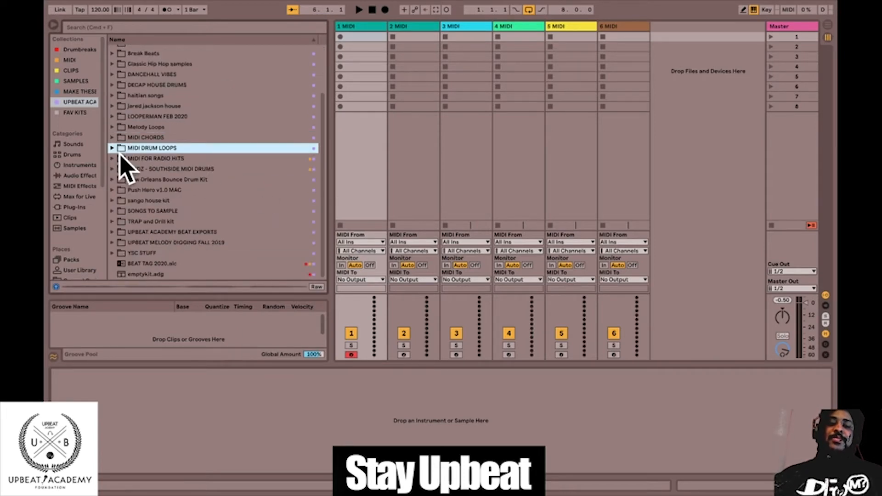
left_click(112, 158)
scroll(172, 240, "down", 5)
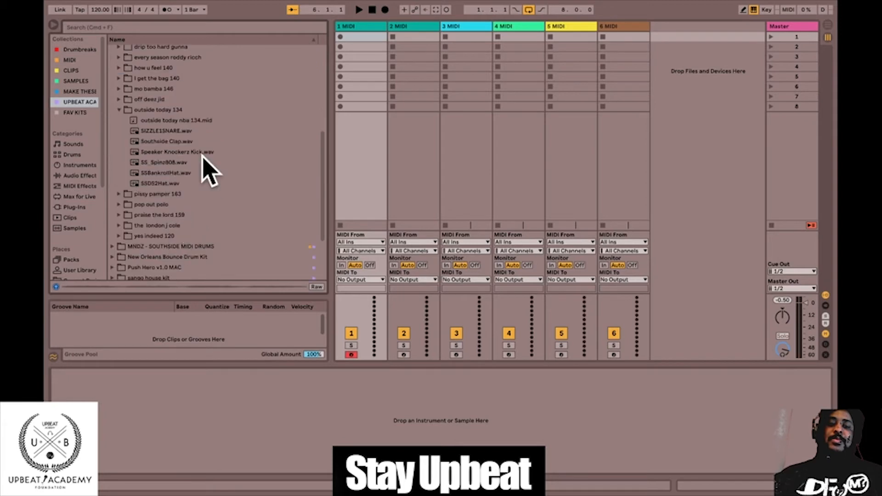
left_click(186, 153)
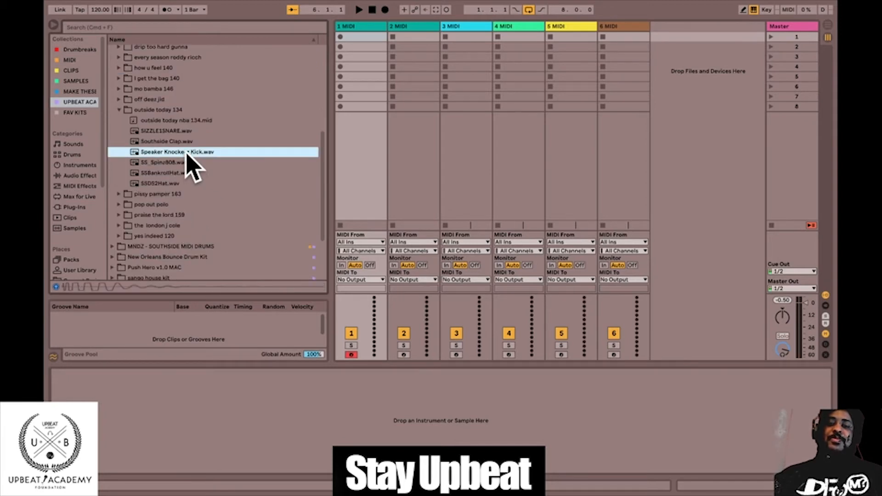
left_click(355, 37)
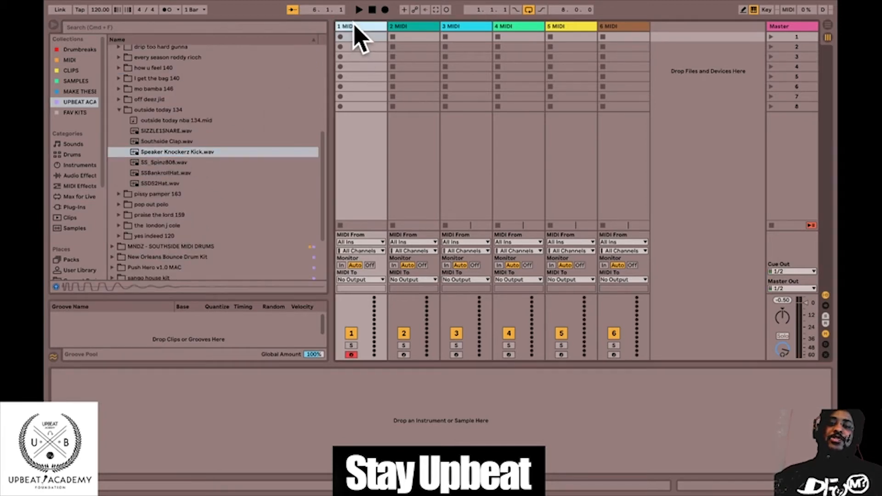
left_click(149, 153)
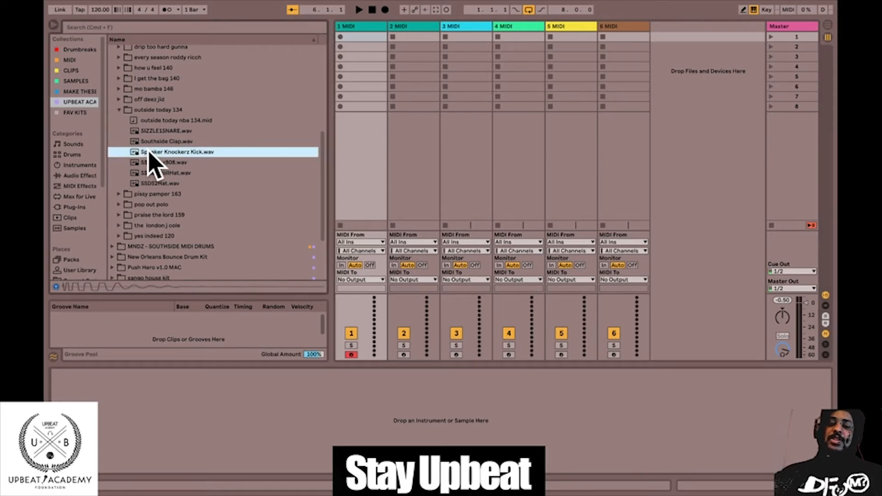
key("Return")
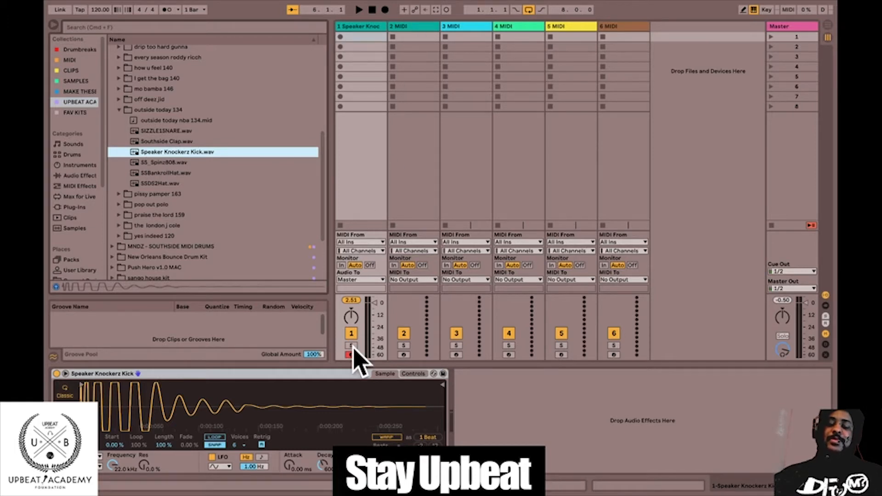
Audition the Speaker Knockerz Kick on the first track by playing it several times.
key("a")
key("a")
key("a")
key("a")
key("a")
key("a")
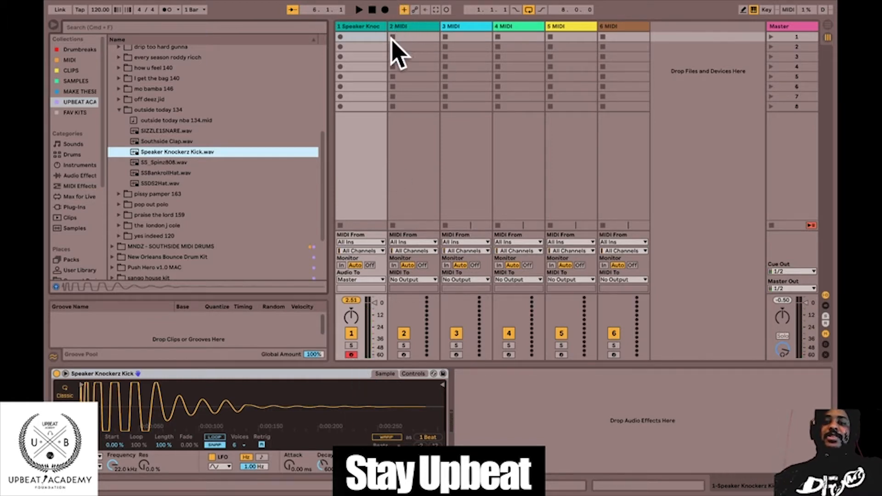
left_click(402, 299)
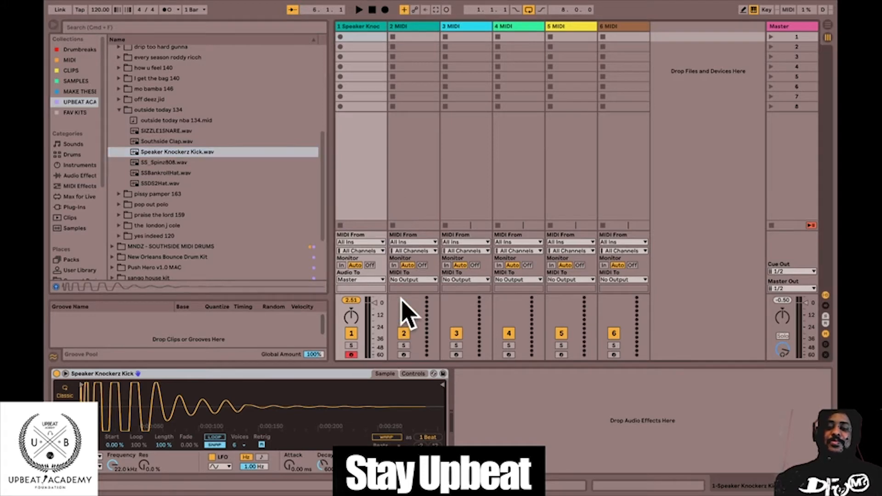
left_click(423, 196)
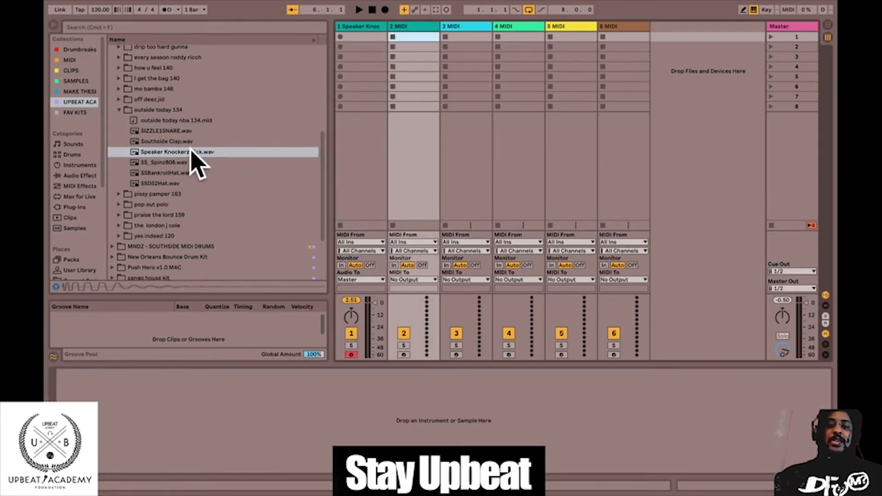
left_click(354, 167)
left_click(404, 166)
left_click(454, 157)
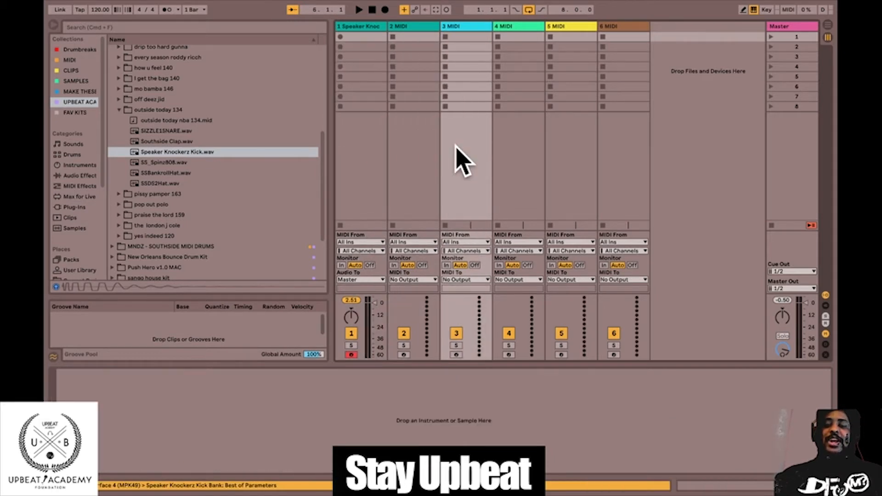
left_click(508, 137)
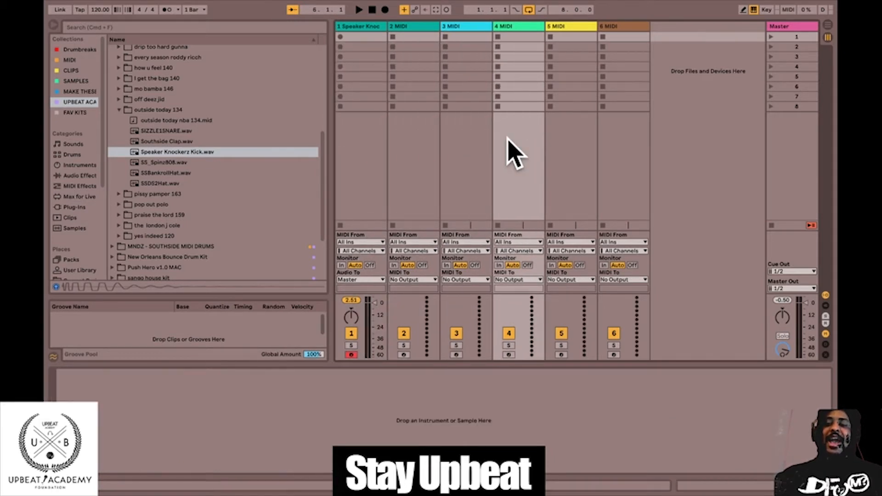
Load Southside Clap.wav from the outside today 134 folder onto the second MIDI track and arm that track.
left_click(573, 135)
left_click(634, 151)
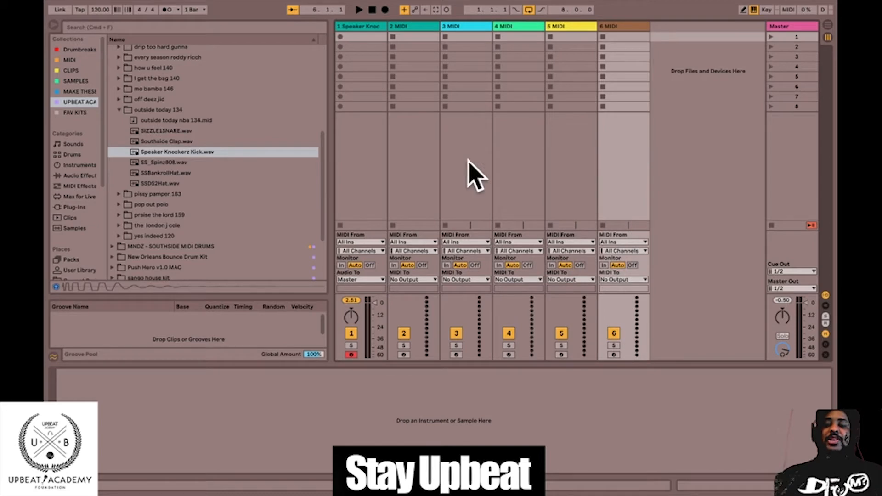
left_click(410, 173)
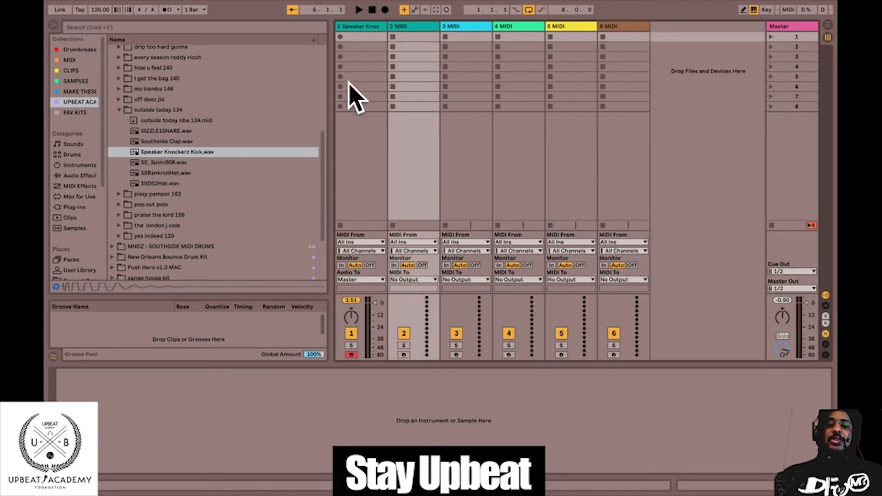
double_click(186, 141)
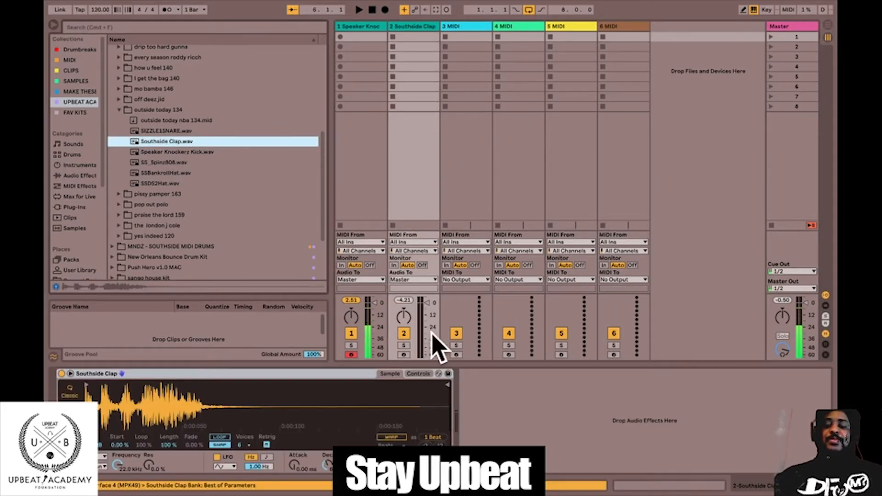
left_click(404, 355)
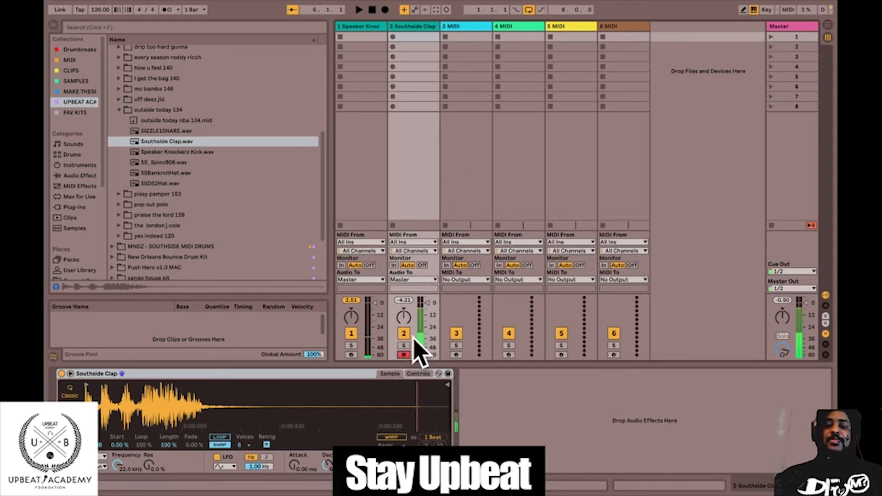
Load SIZZLE1SNARE.wav onto the third MIDI track and arm that track.
left_click(463, 180)
double_click(151, 131)
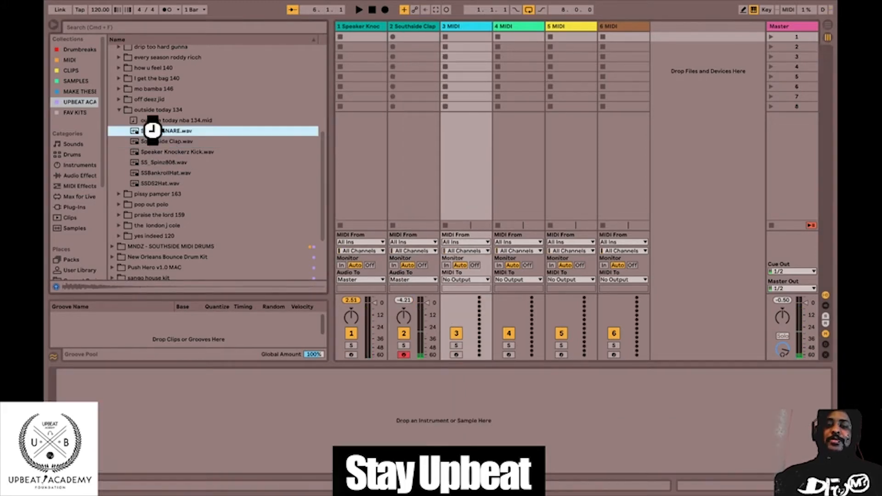
left_click(456, 355)
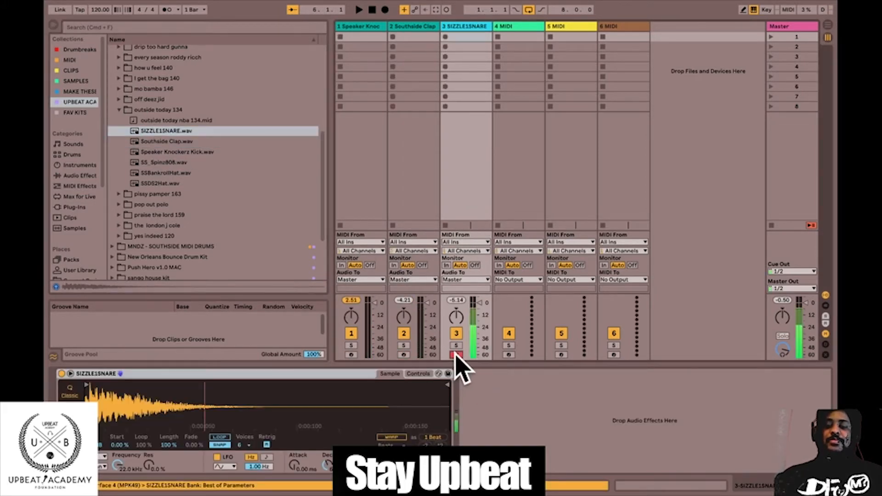
Load SSDS2Hat.wav onto the fourth MIDI track and arm that track.
left_click(528, 192)
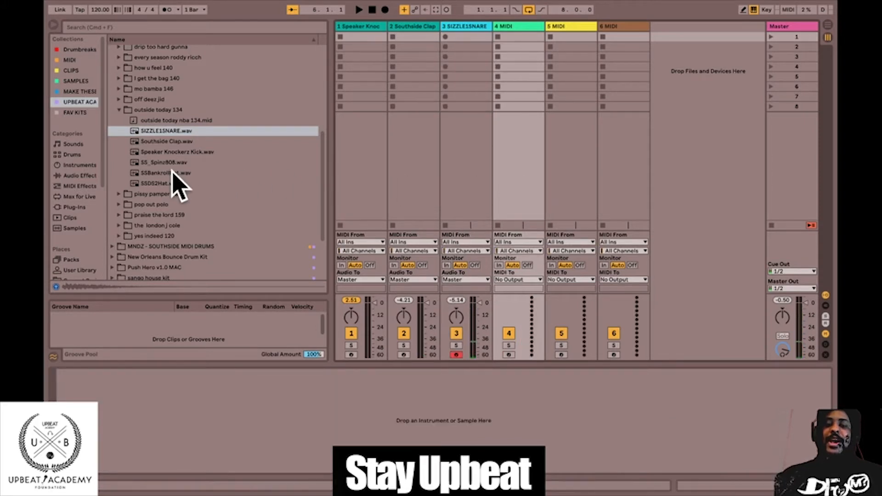
double_click(172, 184)
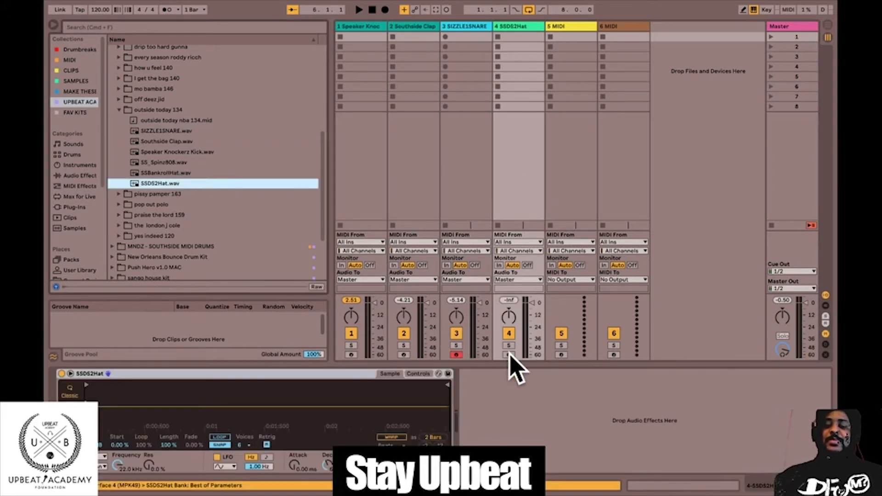
left_click(508, 355)
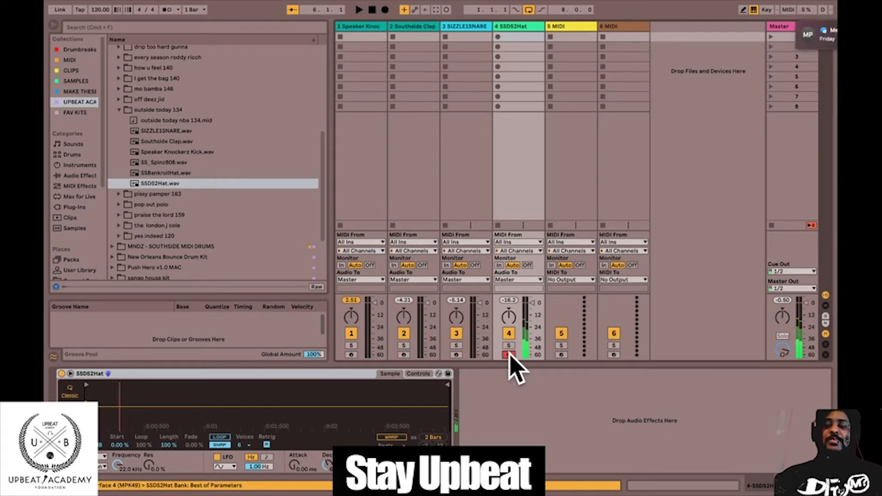
Load SSBankrollHat.wav onto the fifth MIDI track and SS_Spinz808.wav onto the sixth, arming each in turn to hear its sound.
left_click(559, 167)
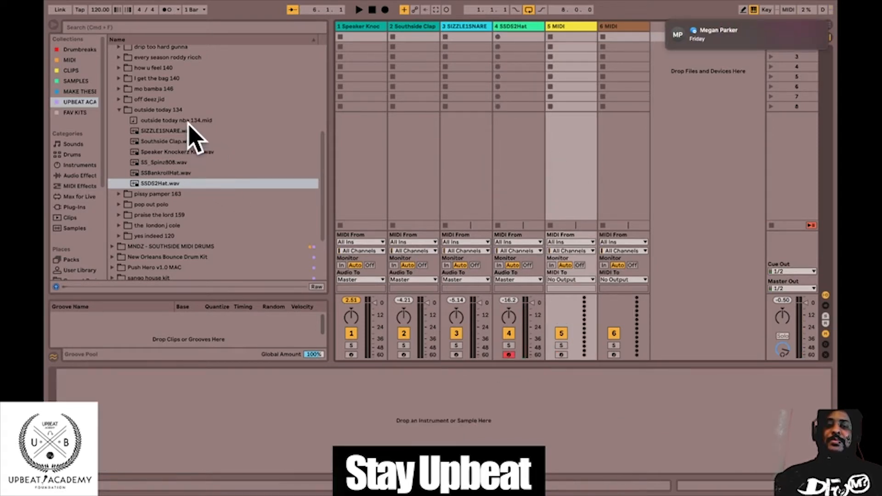
double_click(188, 174)
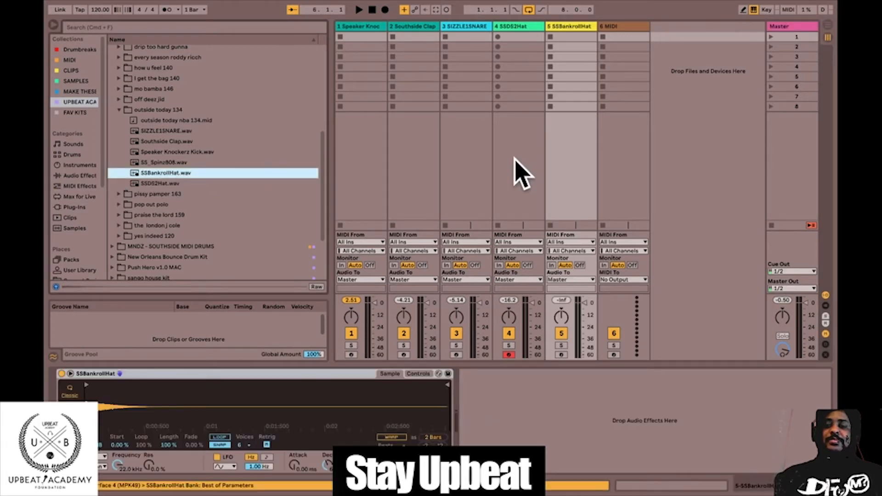
left_click(604, 167)
double_click(200, 162)
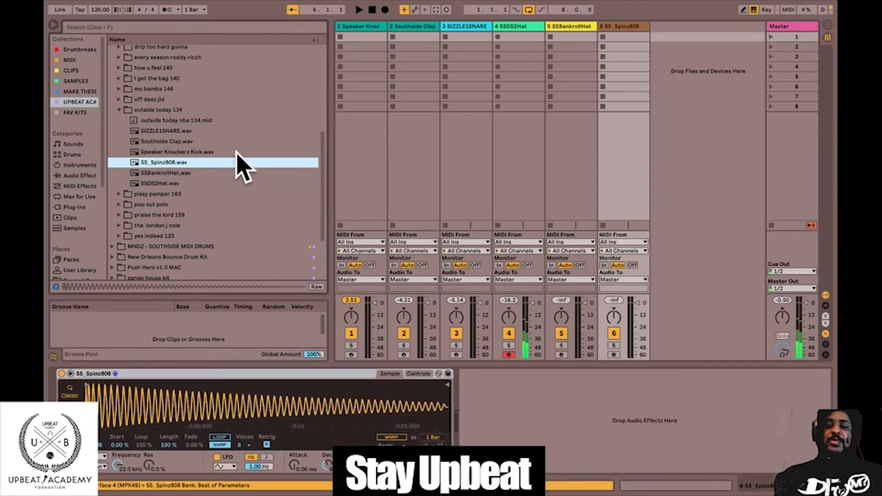
left_click(561, 356)
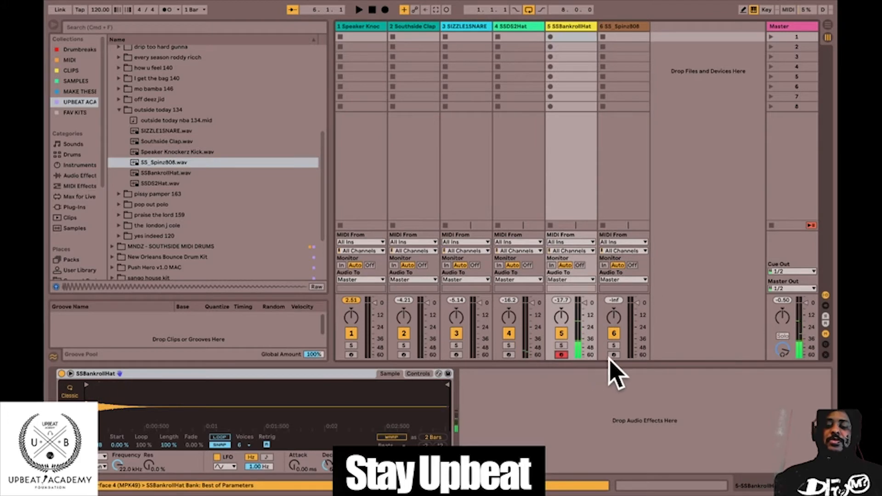
left_click(613, 355)
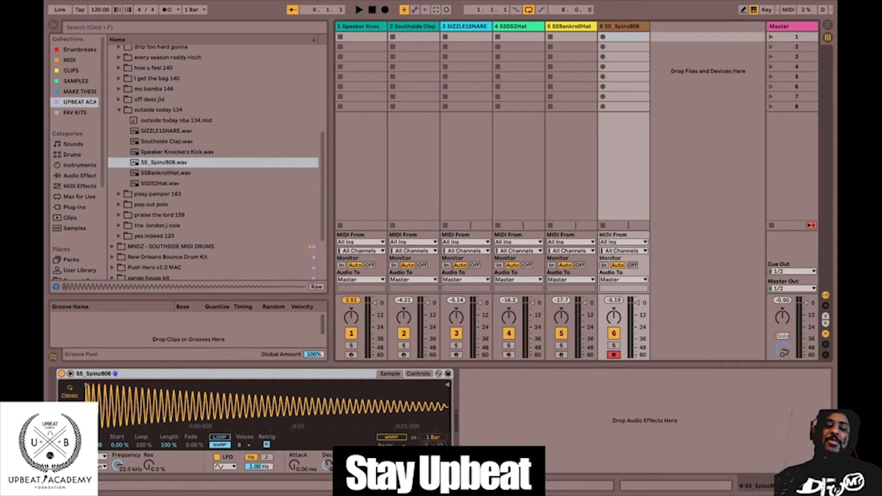
Switch the Simpler on each track from the 808 back to the kick to One-Shot mode, arming the tracks in turn.
left_click(70, 410)
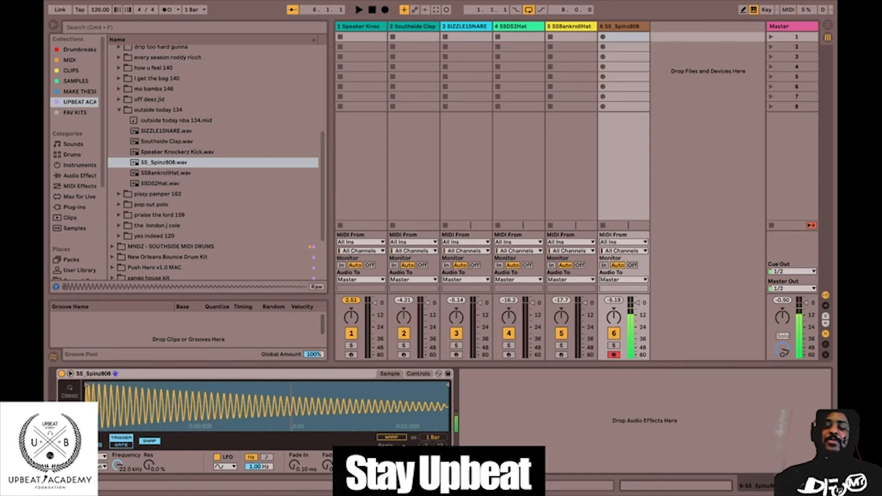
left_click(562, 354)
left_click(70, 414)
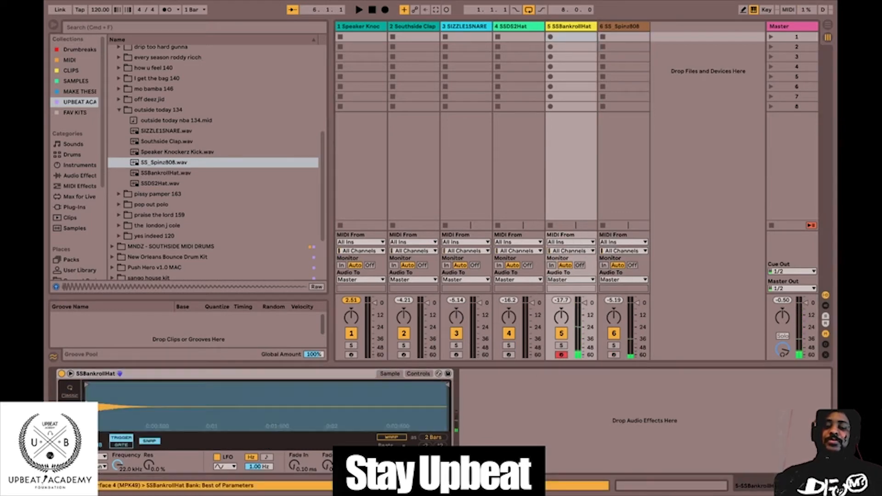
left_click(509, 354)
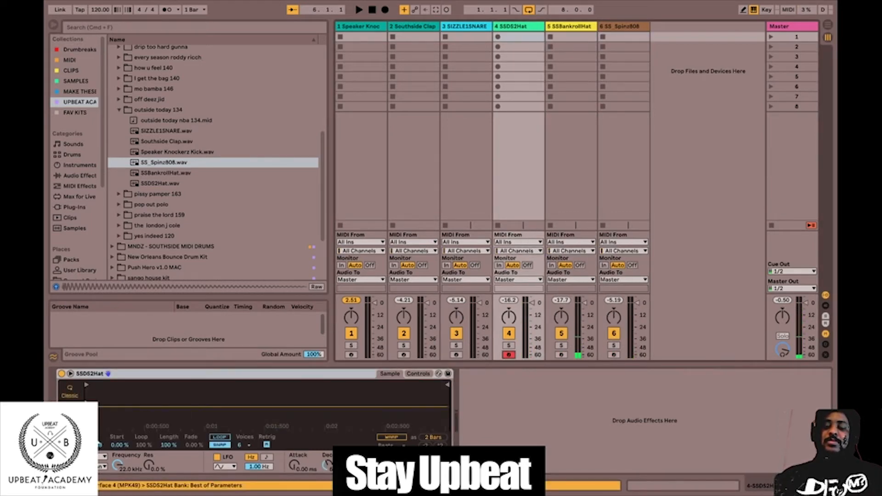
left_click(456, 355)
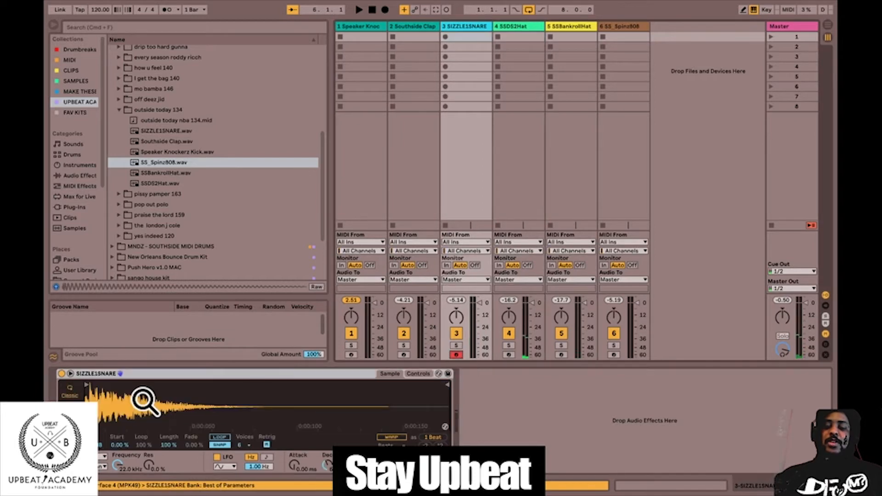
left_click(404, 354)
left_click(69, 413)
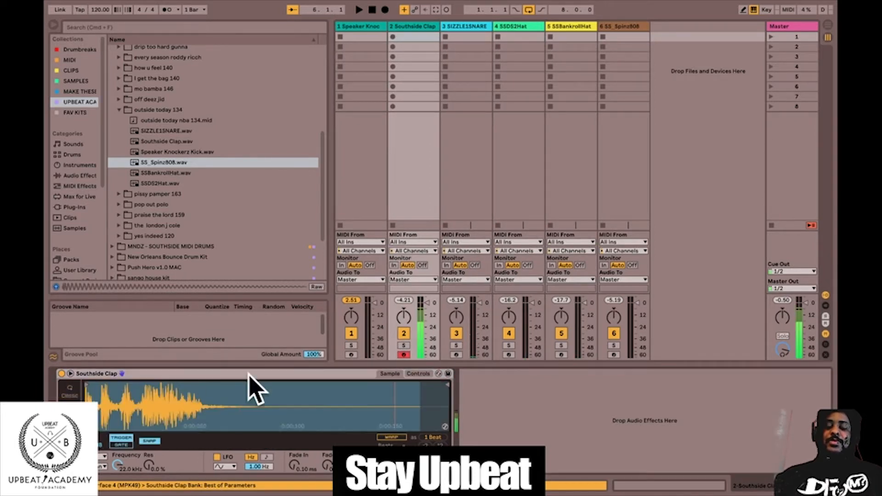
left_click(351, 355)
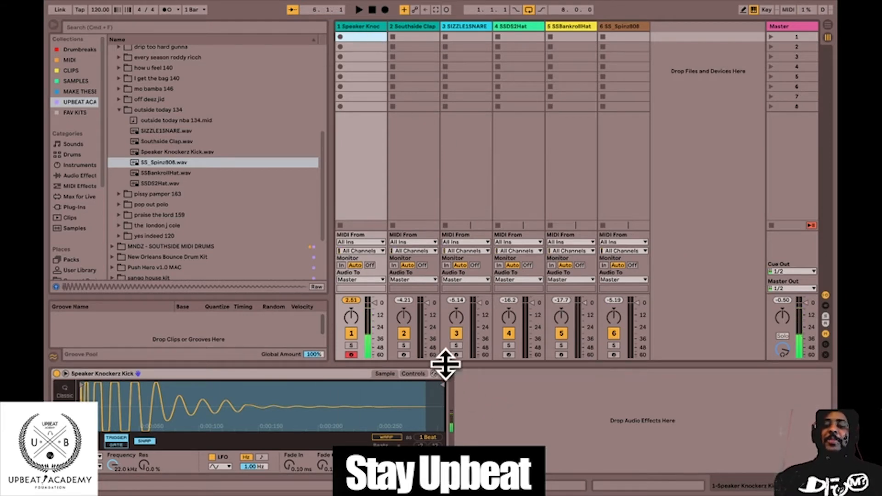
Arm the Southside Clap track and audition the clap by playing it several times.
left_click(421, 173)
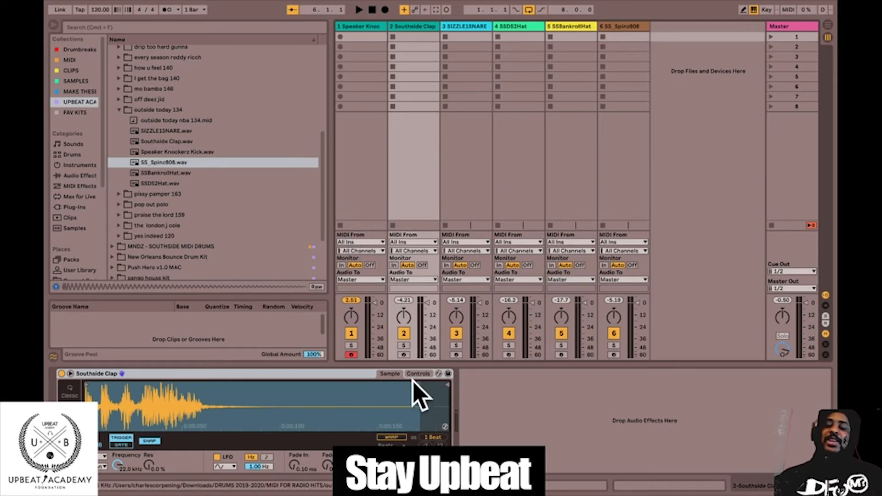
left_click(404, 355)
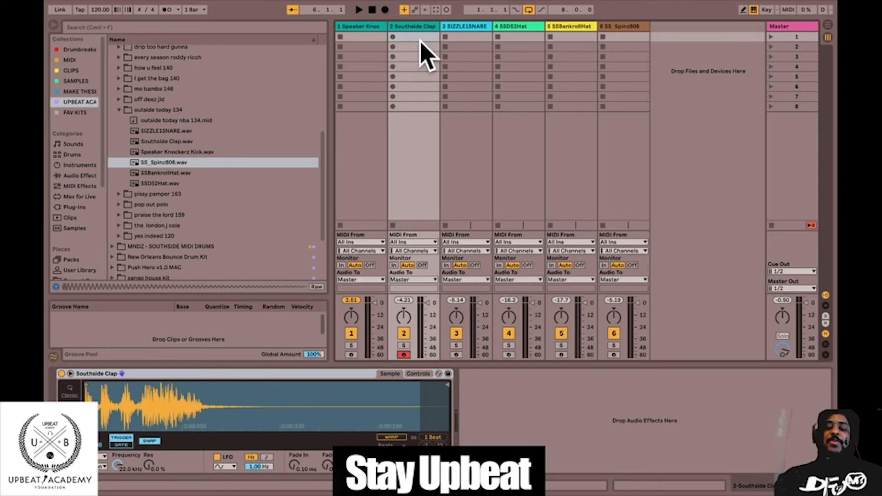
key("a")
key("a")
key("a")
key("a")
key("a")
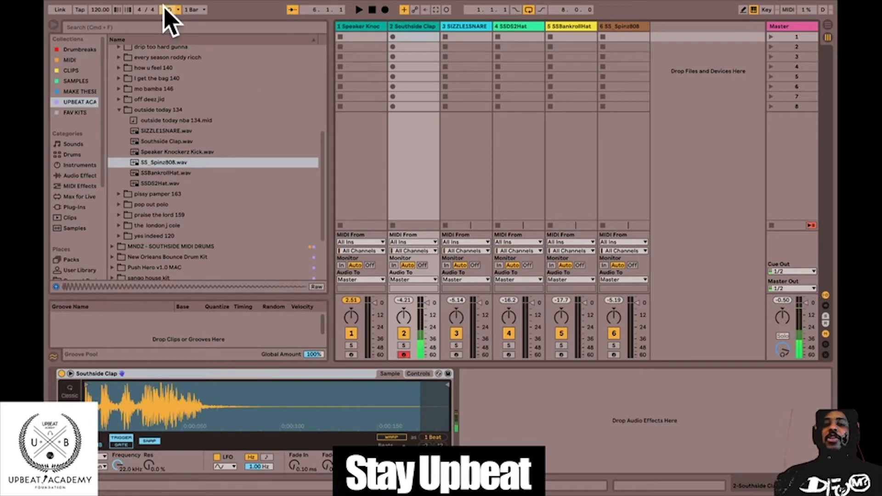
Run playback with the metronome on, adjust its loudness with the master track's cue volume, and stop playback.
key("space")
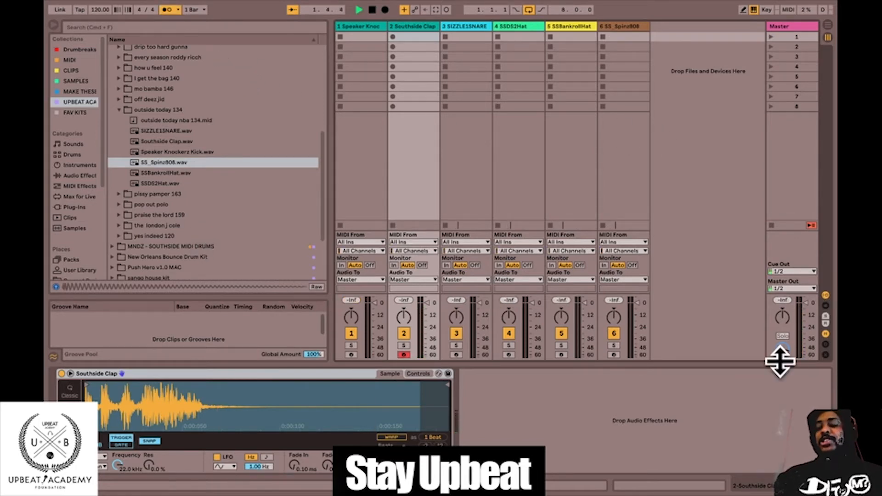
scroll(783, 353, "down", 5)
left_click_drag(783, 342, 782, 346)
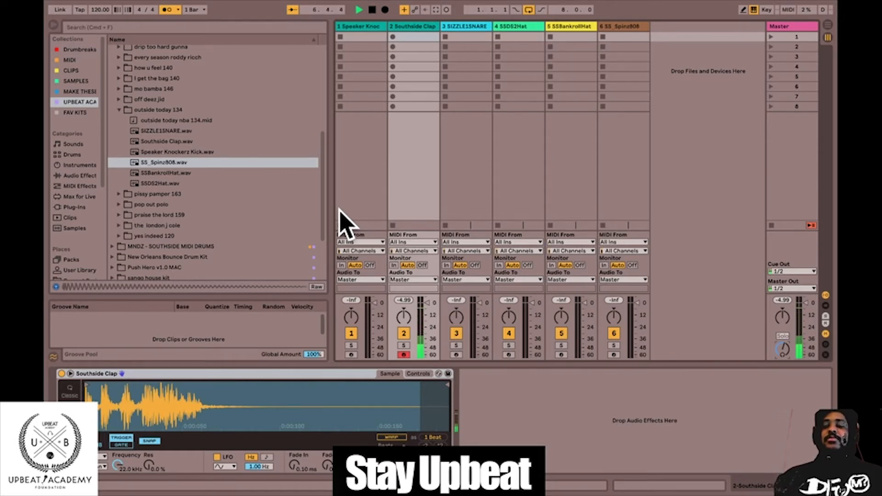
key("space")
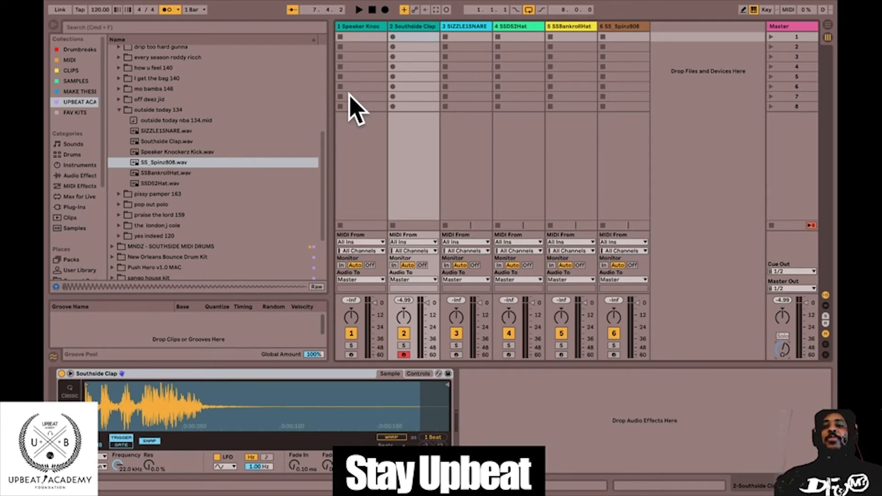
Toggle the metronome off and on and the Southside Clap track's record arm off and on, leaving both enabled.
left_click(410, 36)
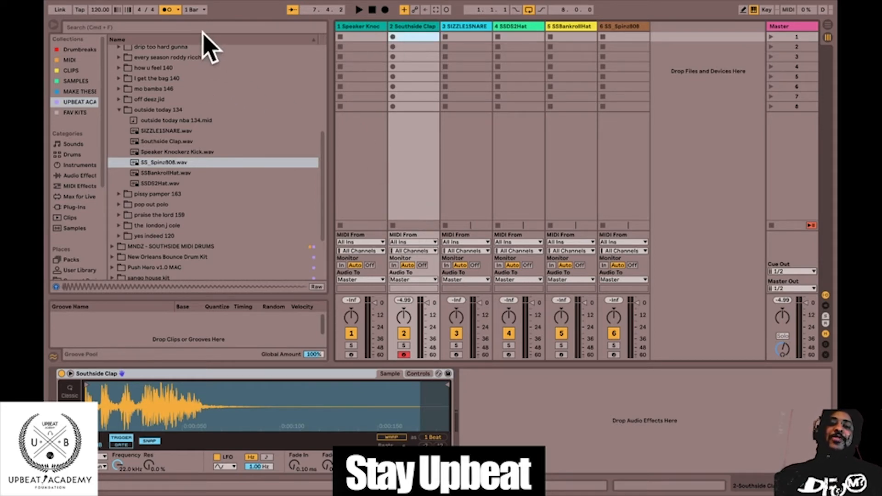
left_click(404, 355)
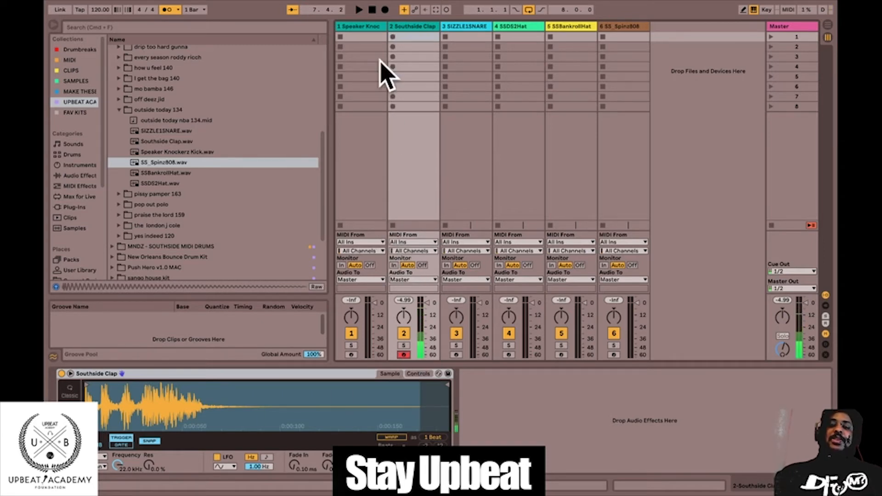
left_click(167, 10)
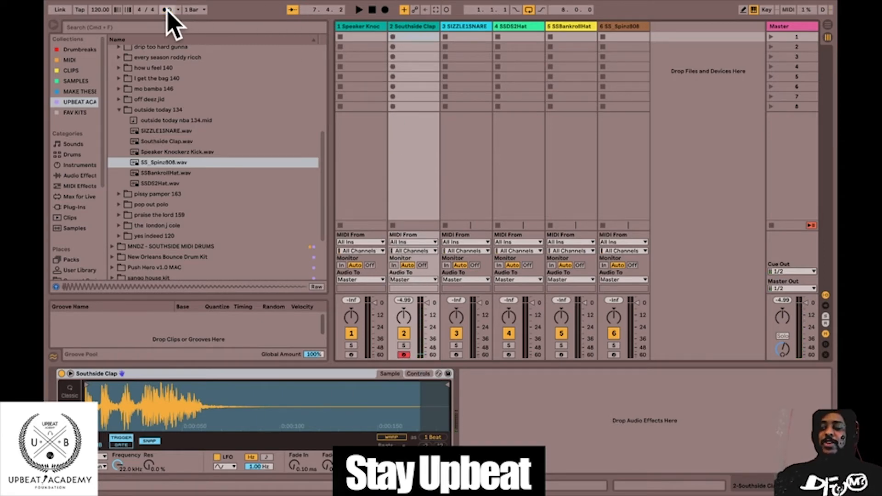
left_click(167, 10)
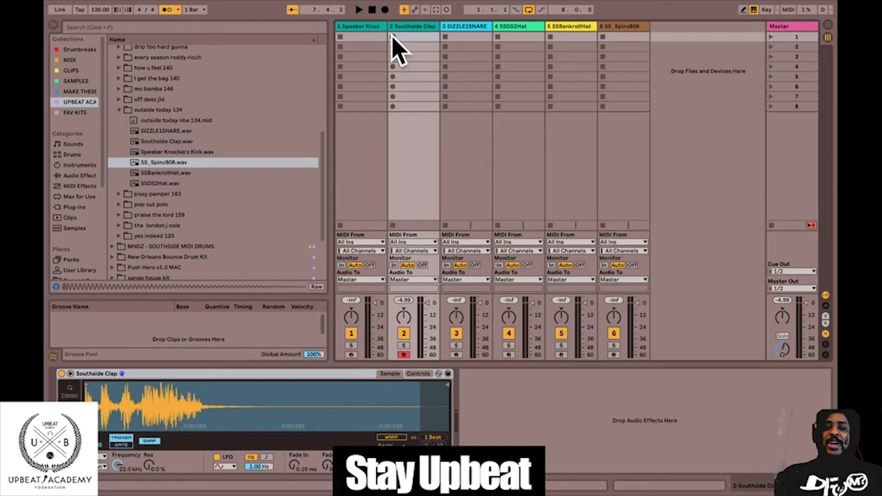
left_click(403, 355)
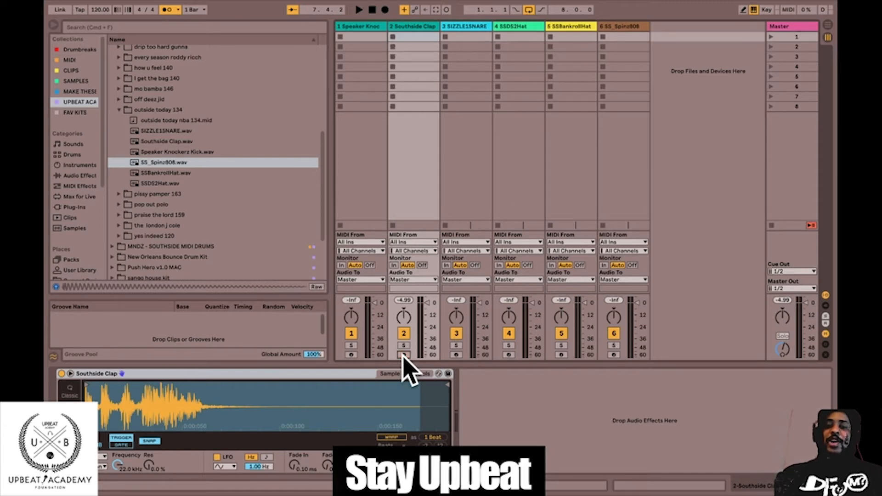
left_click(403, 356)
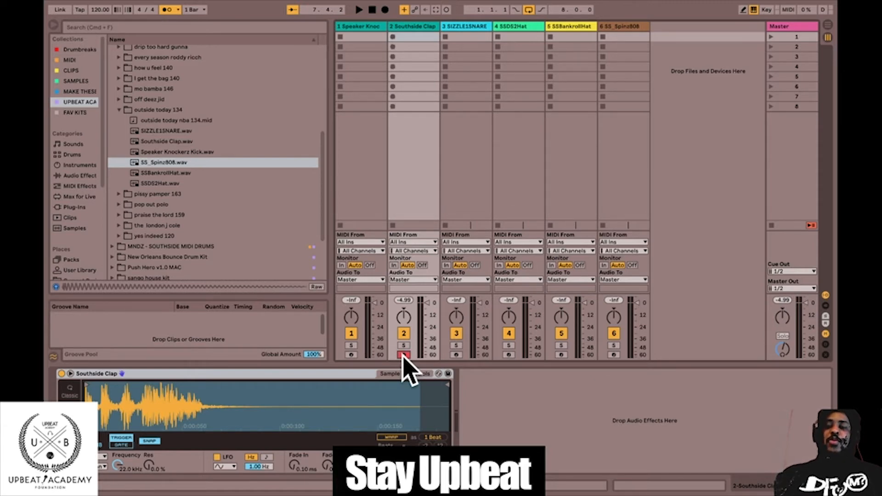
left_click(403, 356)
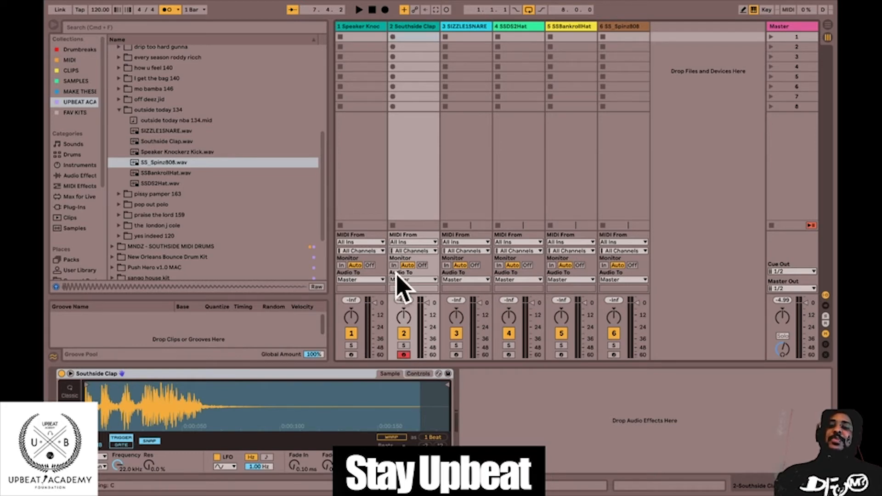
Select the Southside Clap track's first clip slot and rehearse the clap over metronome playback, stopping when done.
left_click(393, 36)
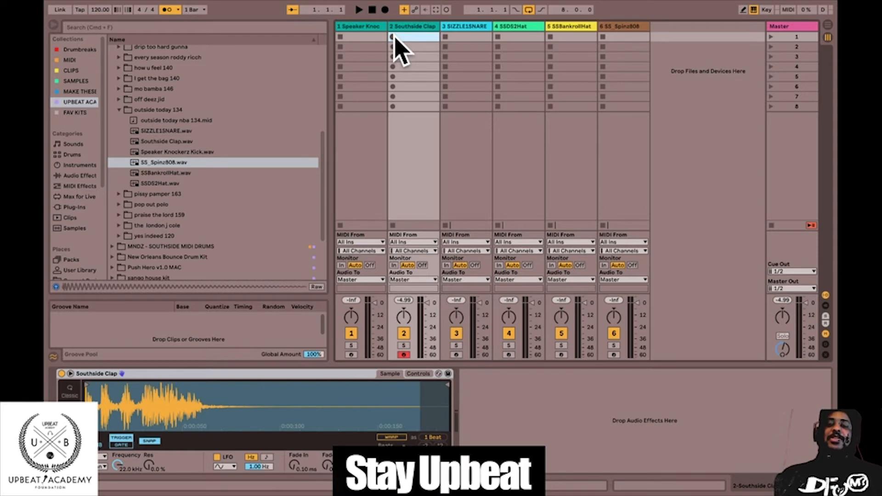
left_click(359, 9)
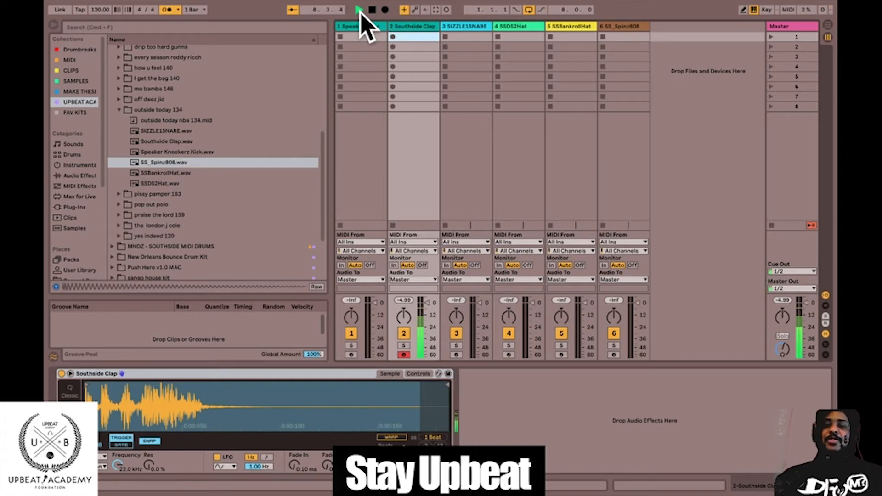
left_click(373, 9)
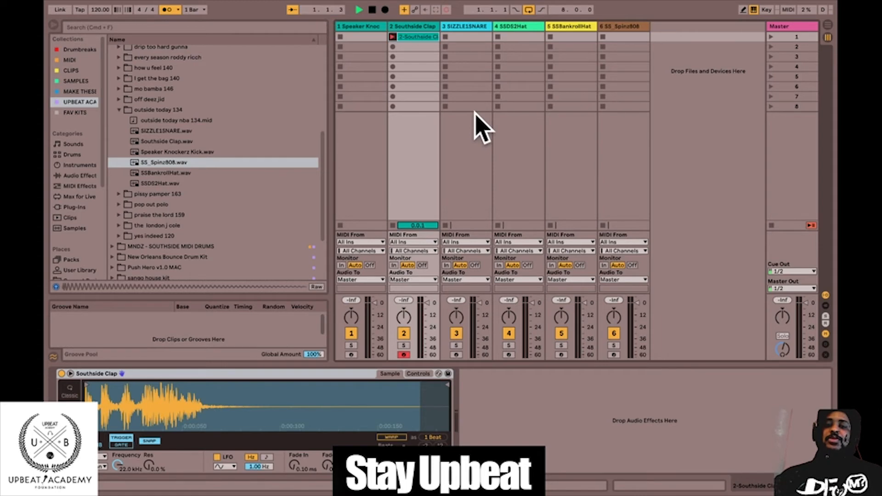
Record a four-bar clap clip in the Southside Clap track's first slot, playing one hit on beat 3 of each bar.
key("a")
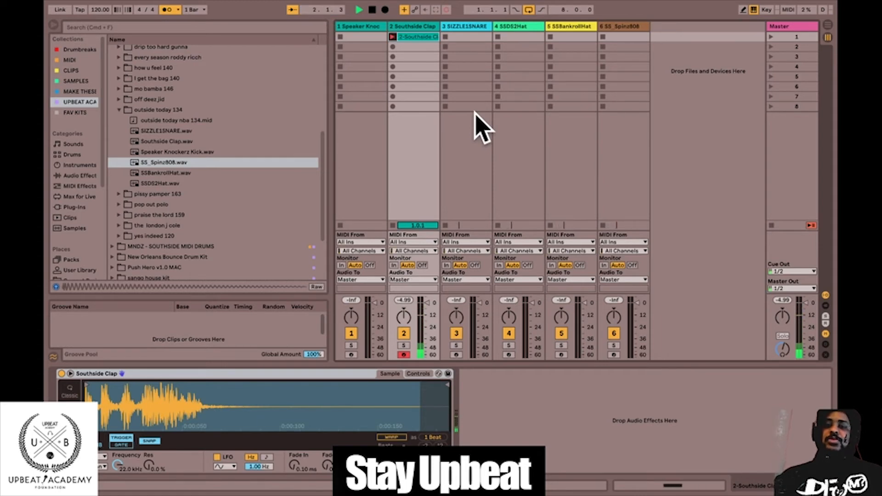
key("a")
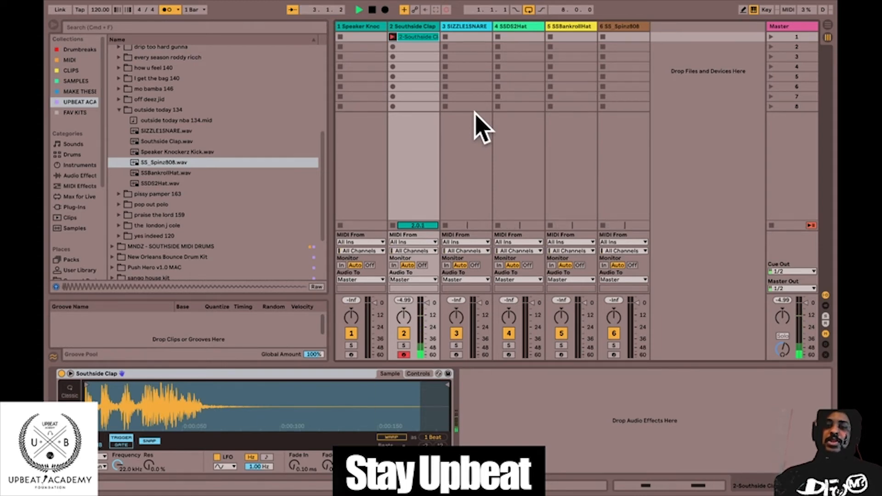
key("a")
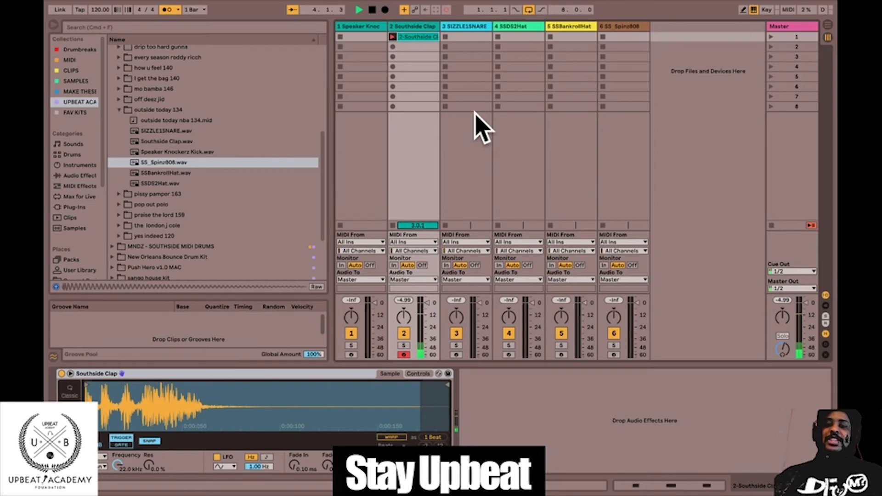
key("a")
key("space")
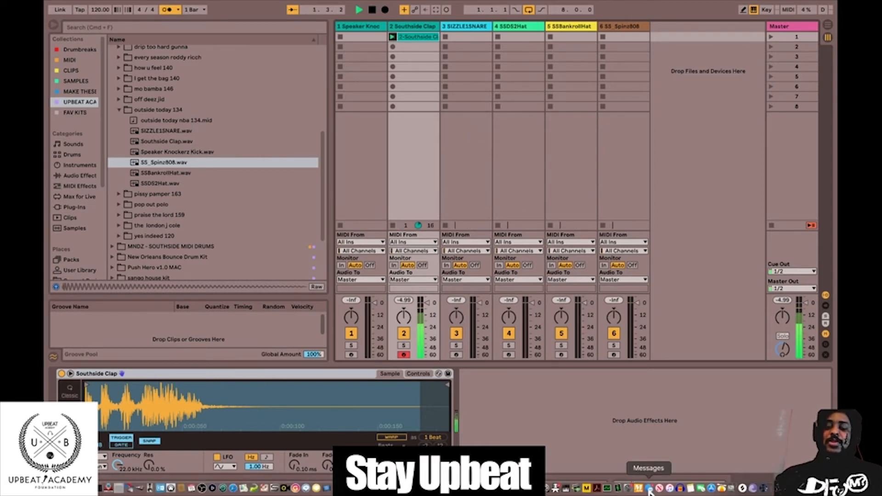
Open the recorded clap clip's notes and play it back against the metronome to examine the timing of the hits.
key("space")
left_click(655, 478)
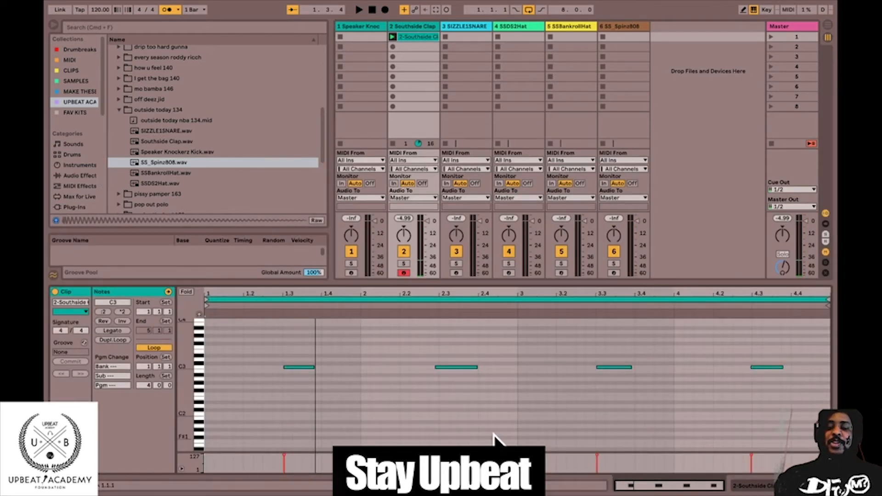
key("space")
key("space")
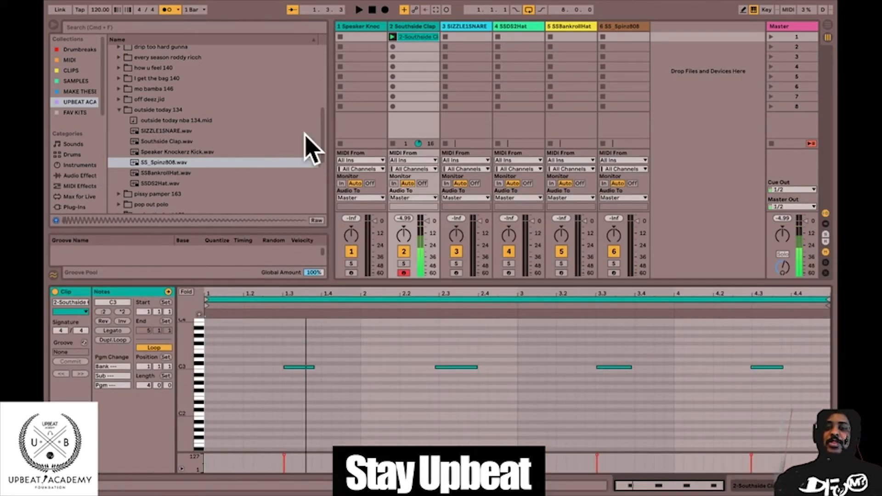
left_click(366, 36)
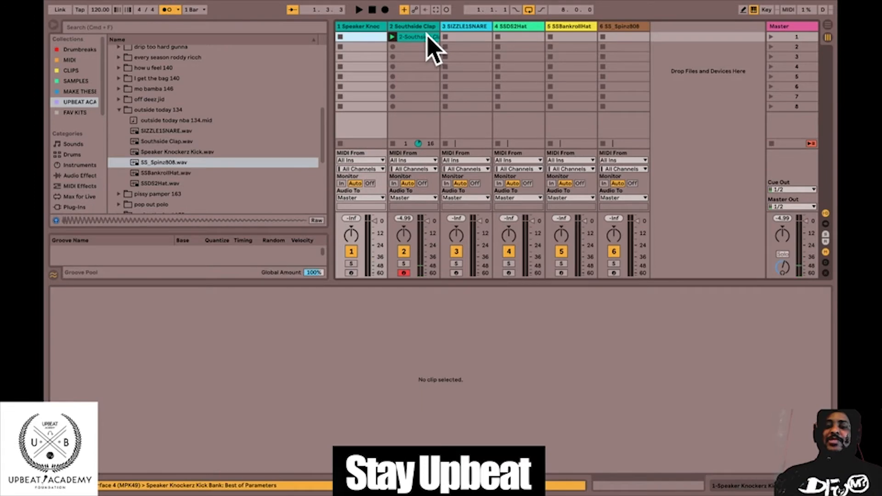
left_click(413, 37)
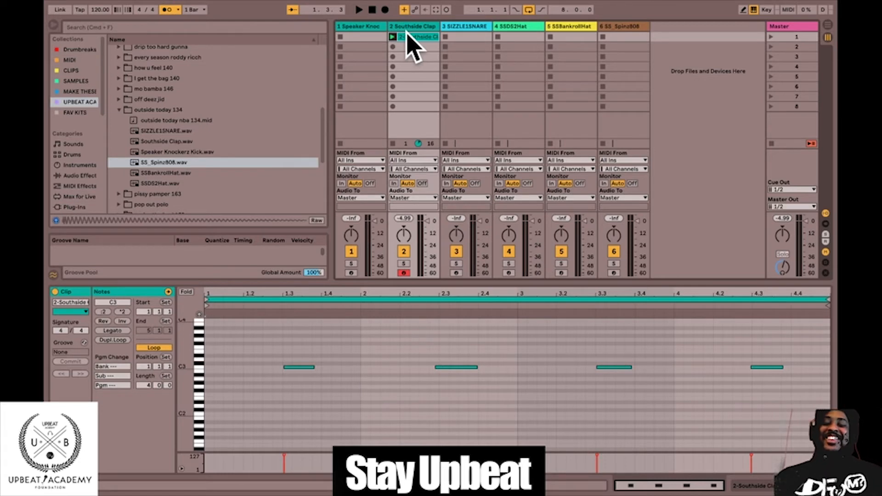
right_click(486, 384)
left_click(464, 386)
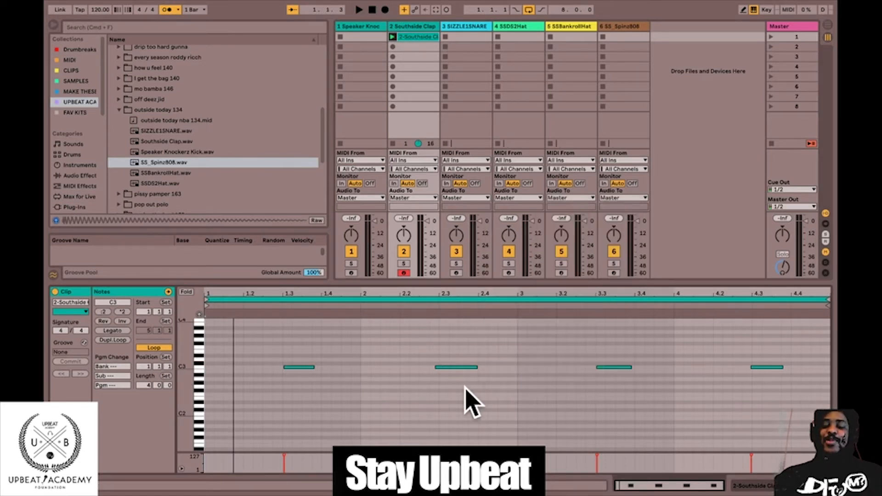
key("space")
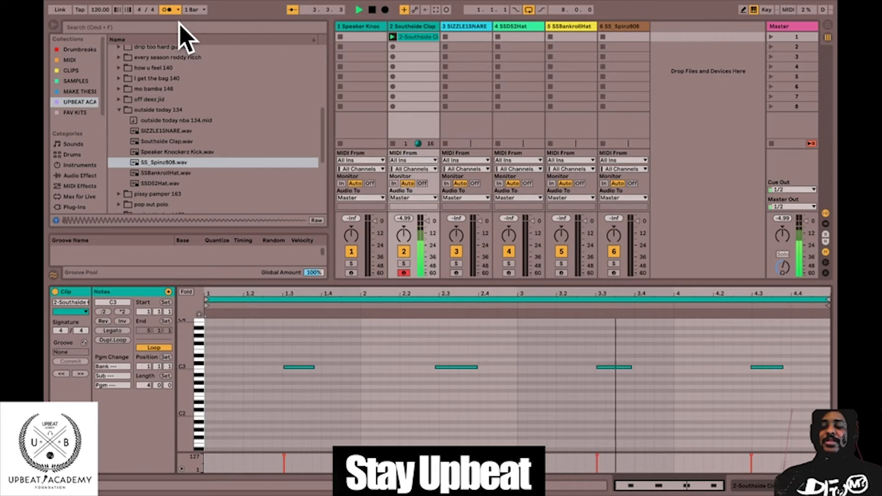
key("space")
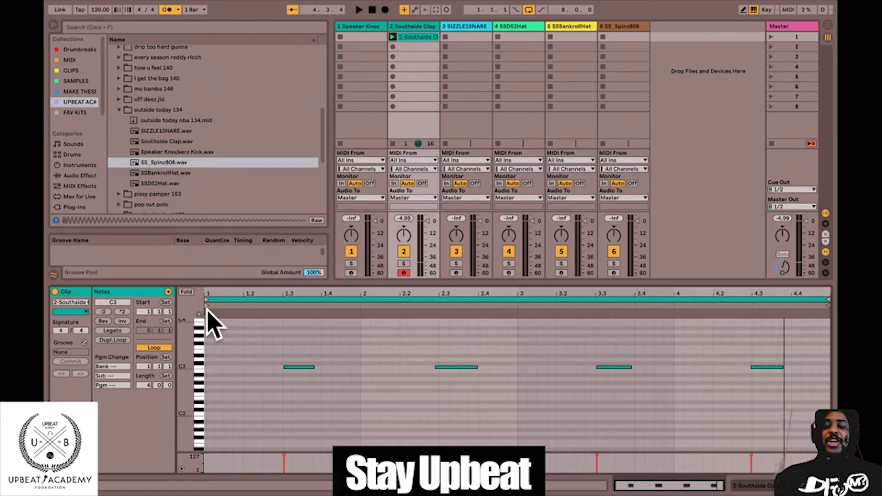
Fold the clap clip's note view, set a fixed 1/4 grid, and select all the notes.
left_click(185, 292)
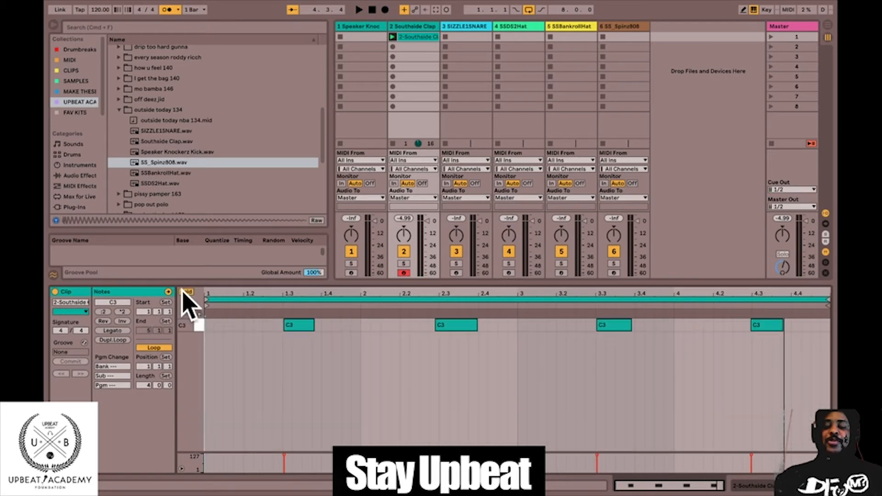
right_click(432, 368)
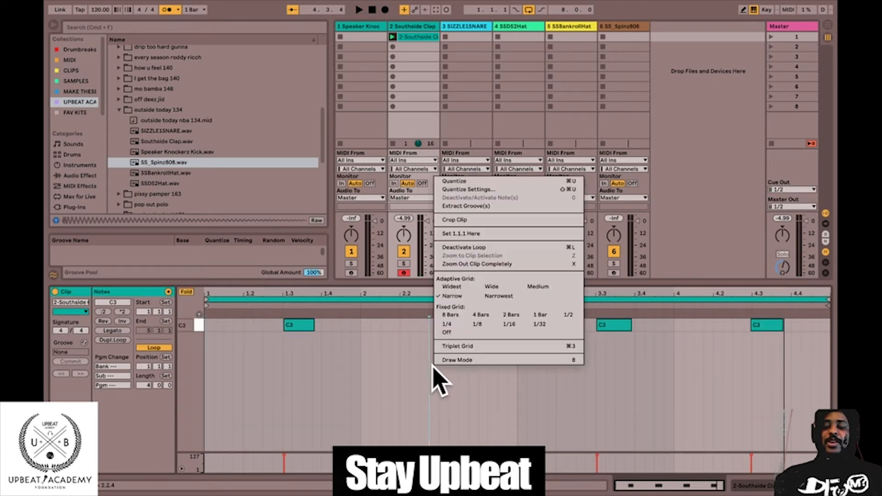
left_click(448, 325)
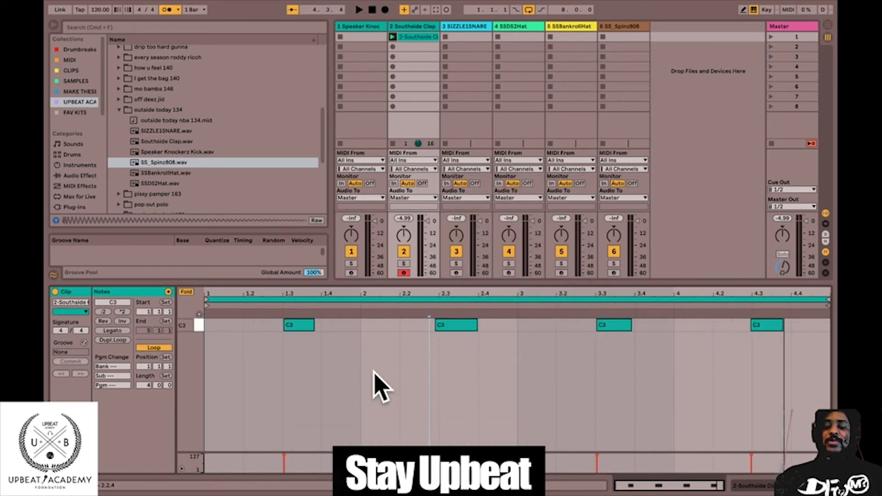
key("super+a")
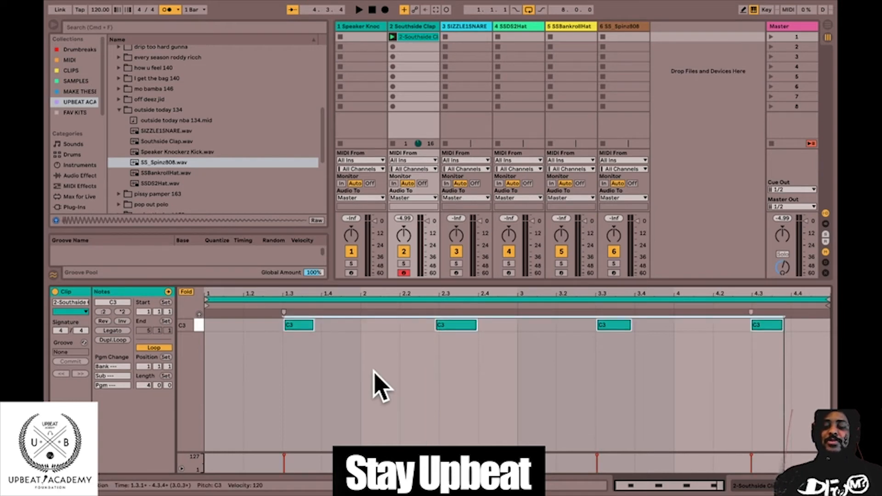
Try quantizing the selected clap notes, undo the quantization, and play back the unquantized pattern for comparison.
key("shift+Right")
right_click(374, 369)
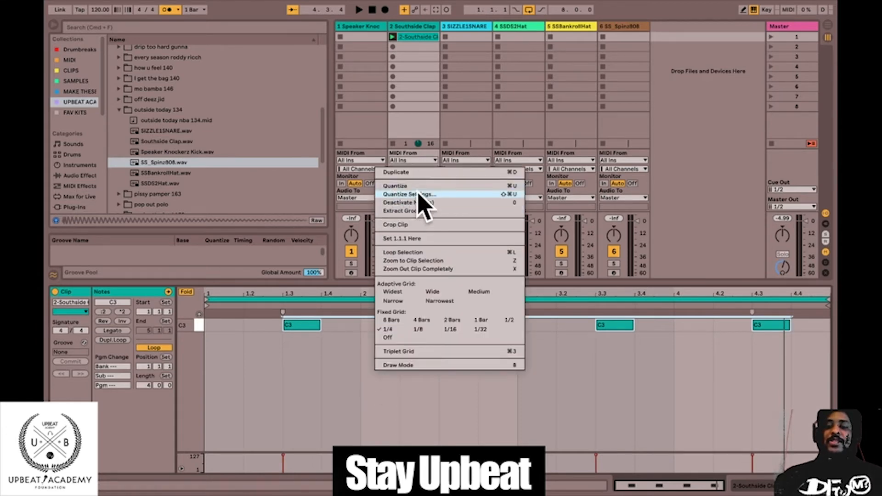
left_click(342, 426)
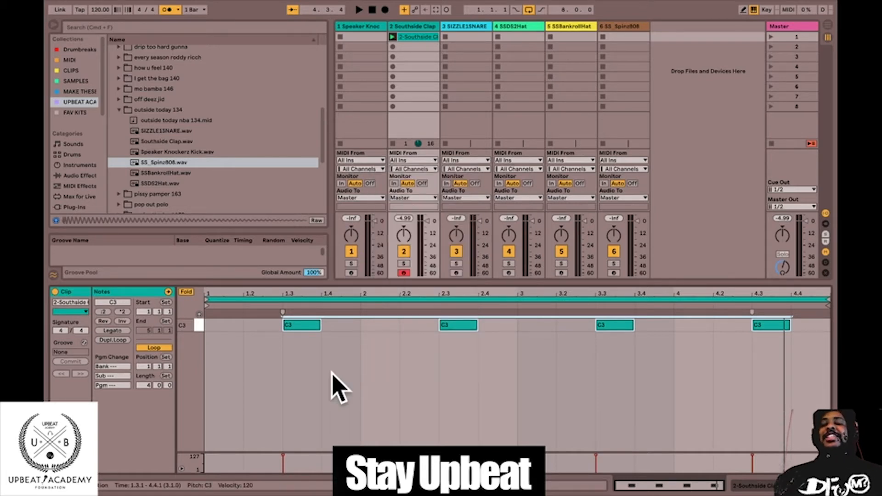
key("super+z")
key("space")
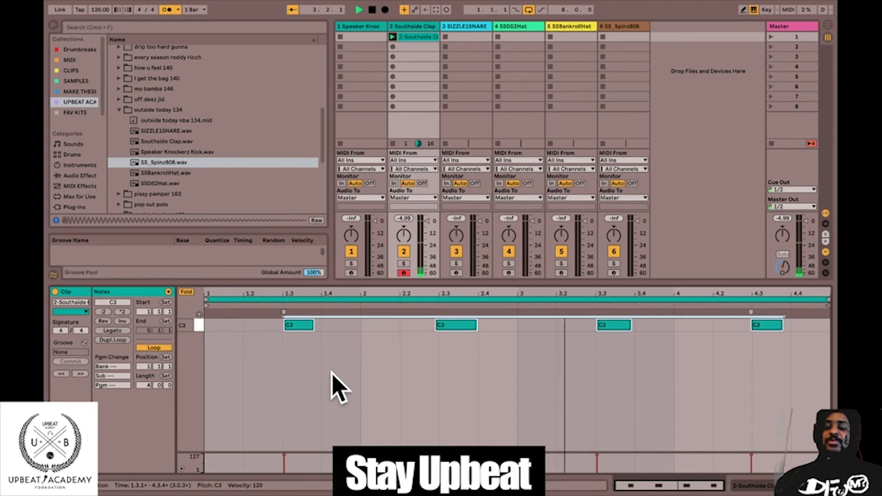
key("space")
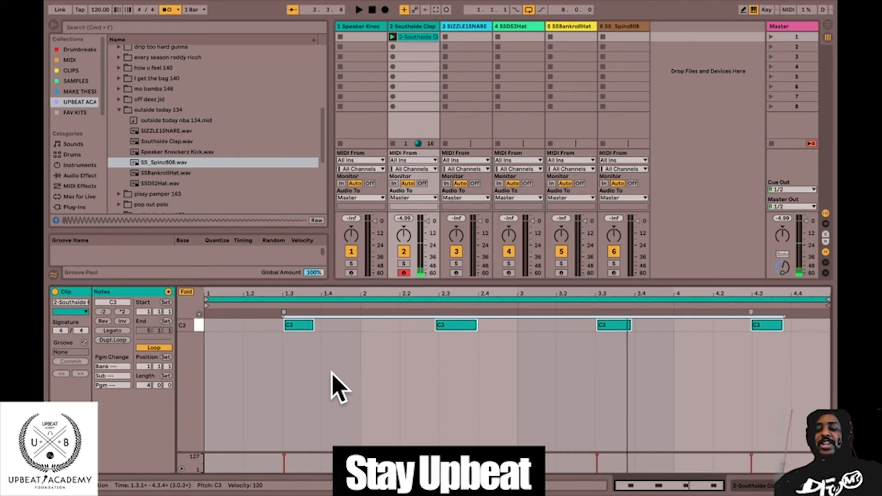
Quantize the selected clap notes and check their timing in playback, turning the metronome off.
key("ctrl+u")
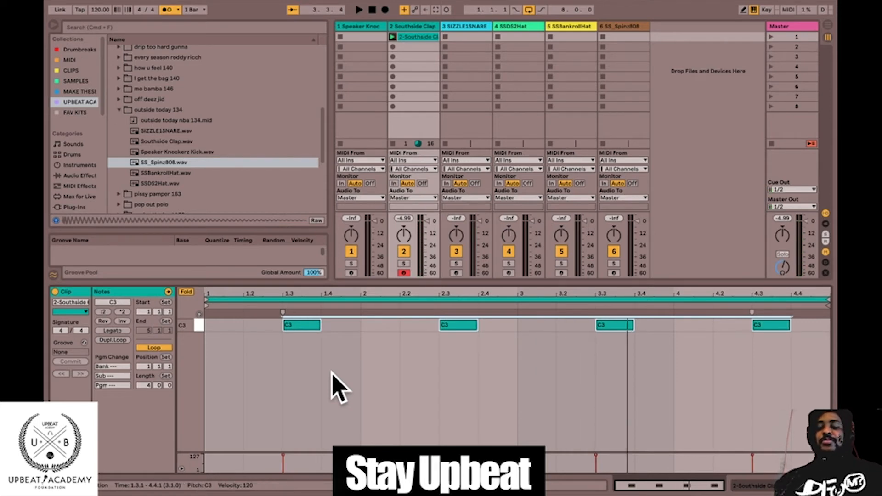
key("space")
left_click(338, 388)
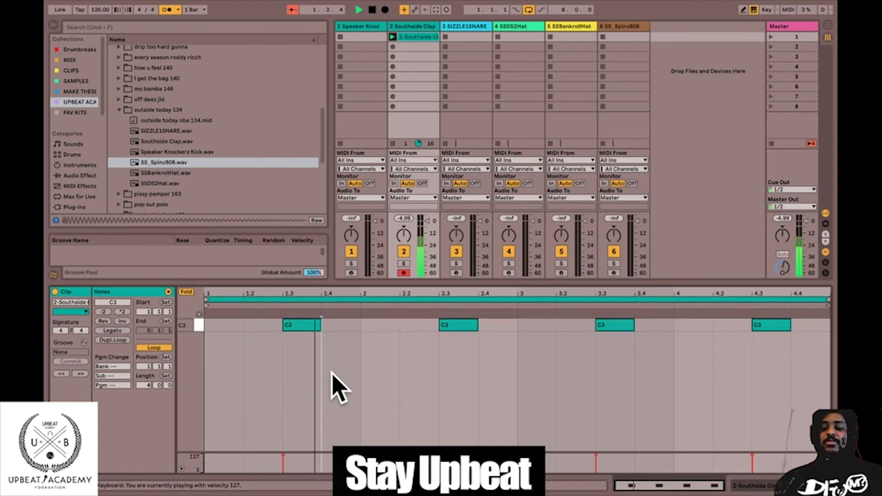
key("space")
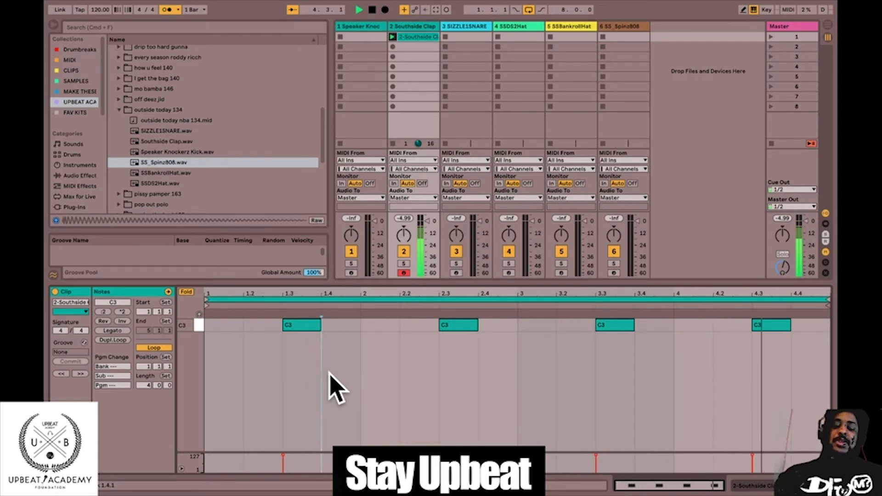
key("space")
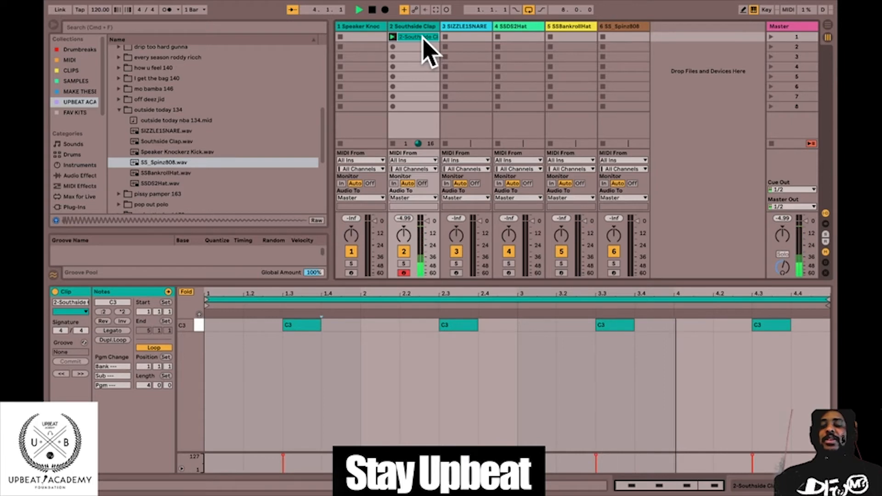
Copy the clap clip to the SIZZLE1SNARE track's first slot and launch scene 1 to hear both clips together.
left_click_drag(423, 37, 458, 39)
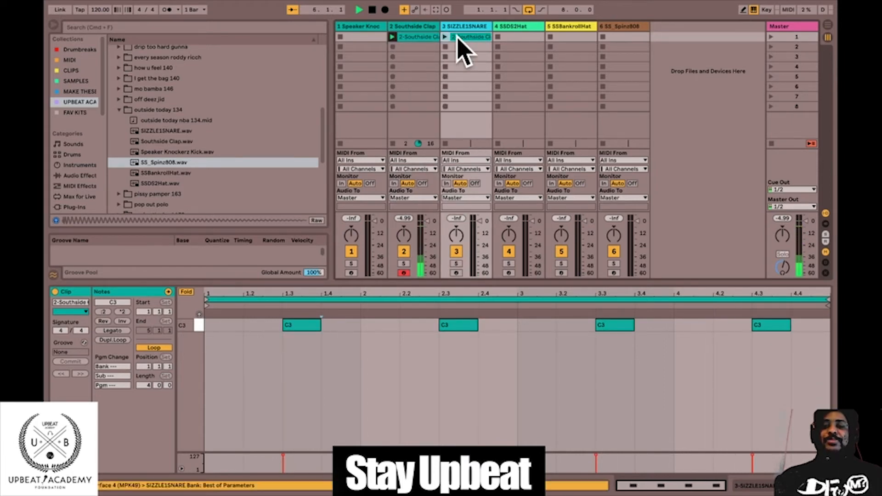
left_click(415, 36)
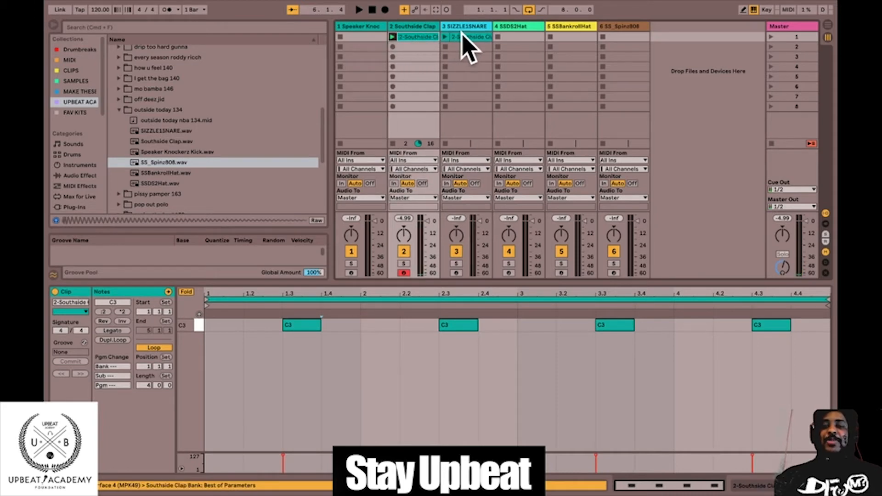
left_click(463, 35)
left_click(772, 38)
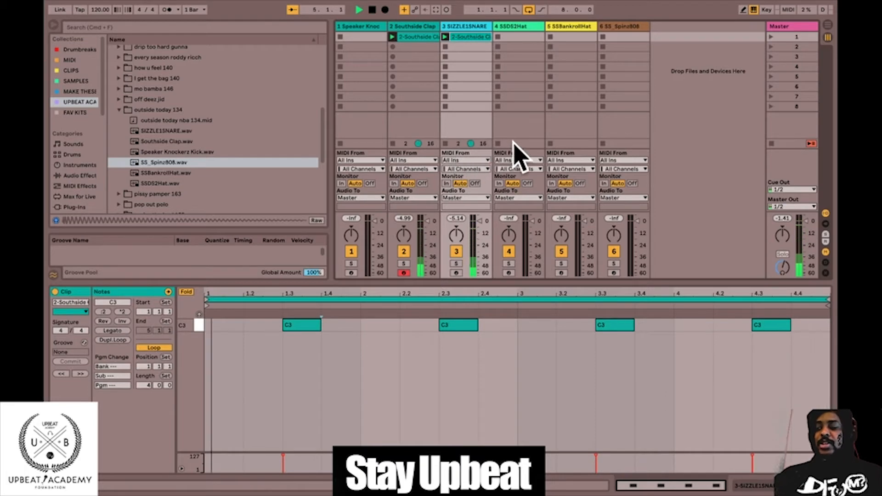
left_click(528, 10)
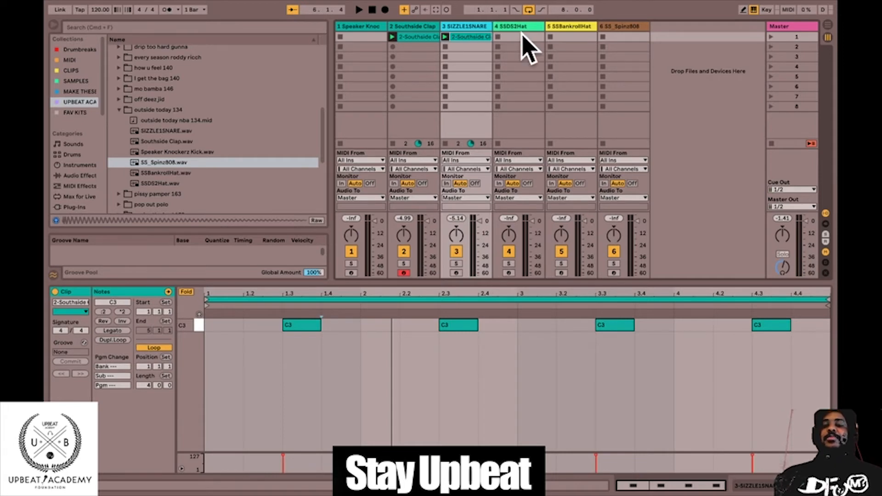
Insert an empty MIDI clip in the SSDS2Hat track's first slot, with the track armed and Draw Mode enabled.
left_click(523, 36)
right_click(523, 37)
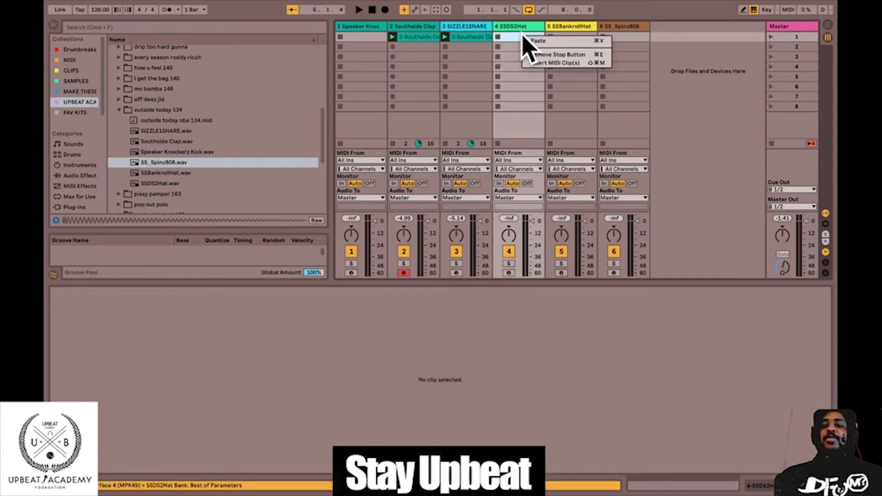
left_click(560, 62)
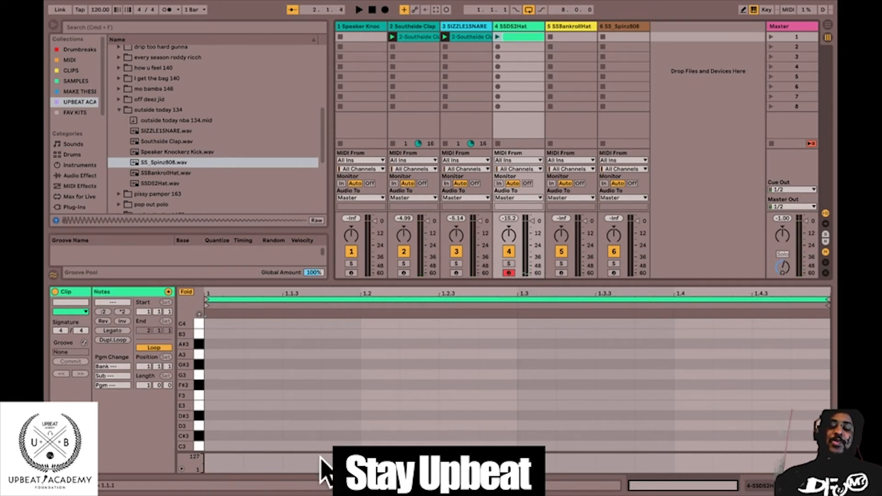
key("b")
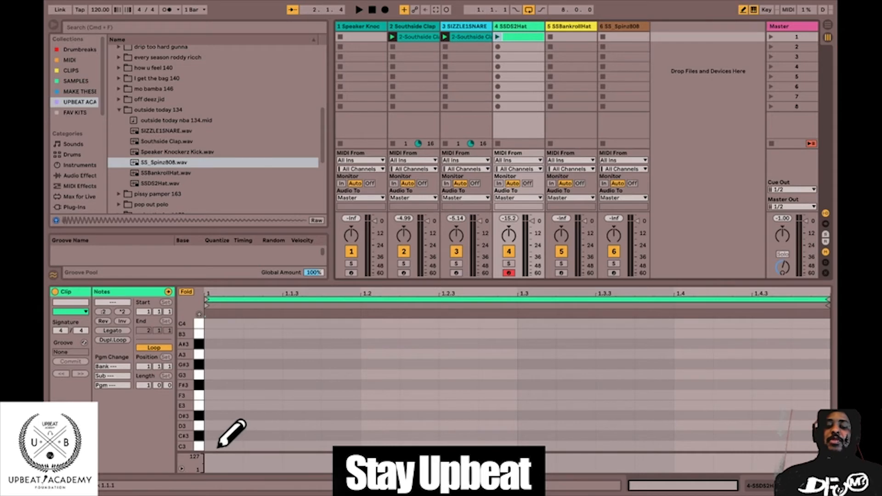
Replace the empty clip in the SSDS2Hat track's first slot with a newly inserted empty MIDI clip and show its note editor.
key("Delete")
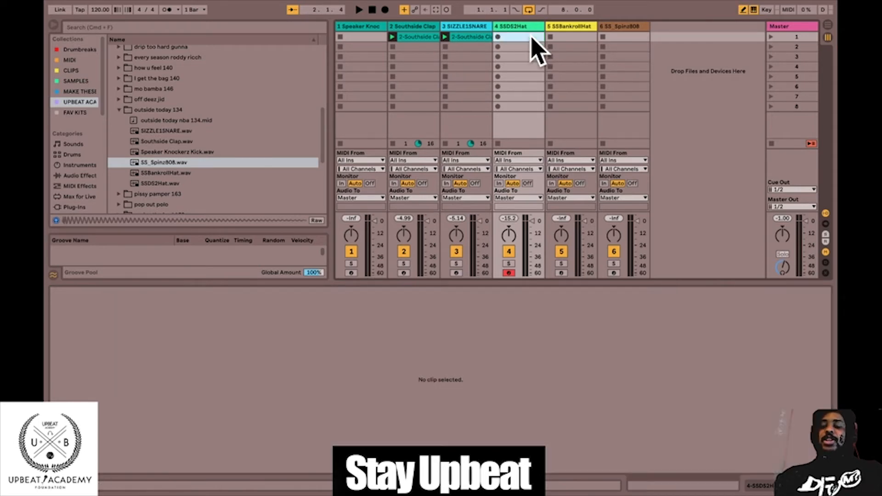
right_click(533, 38)
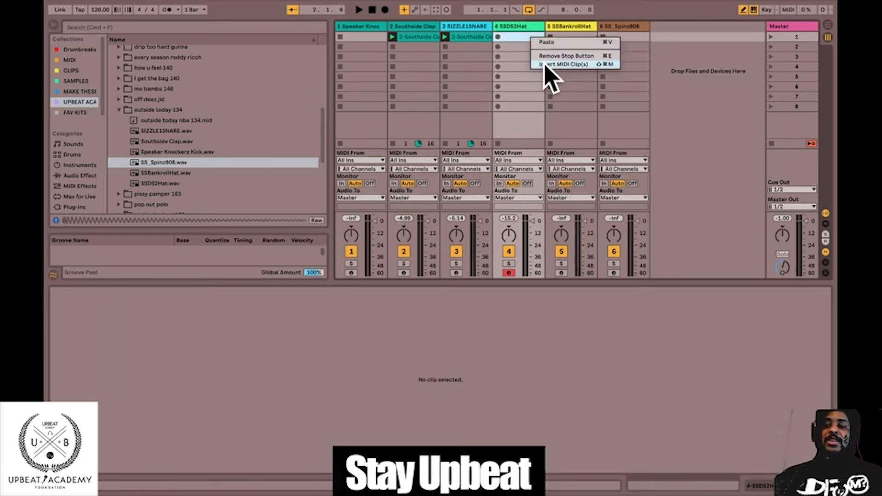
left_click(549, 64)
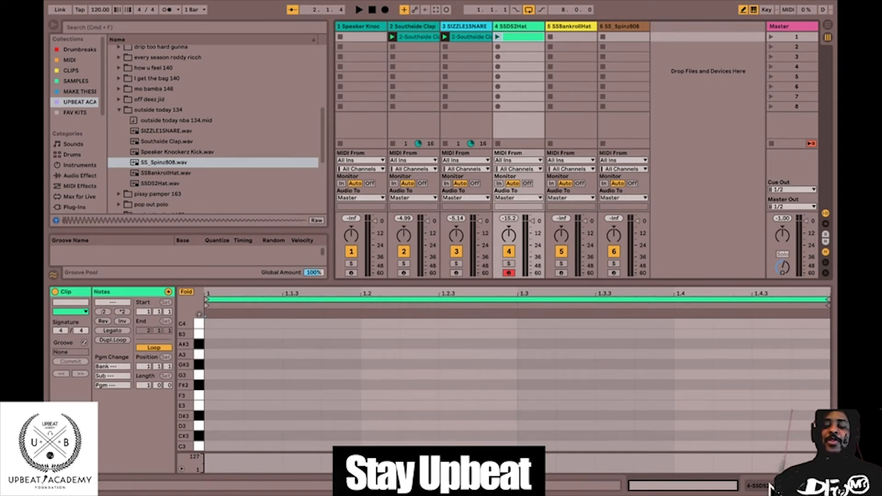
left_click(772, 489)
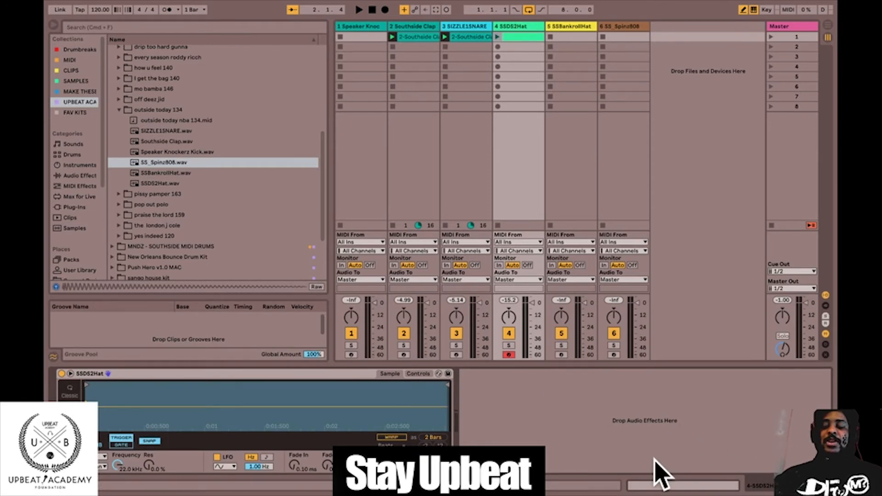
key("shift+Tab")
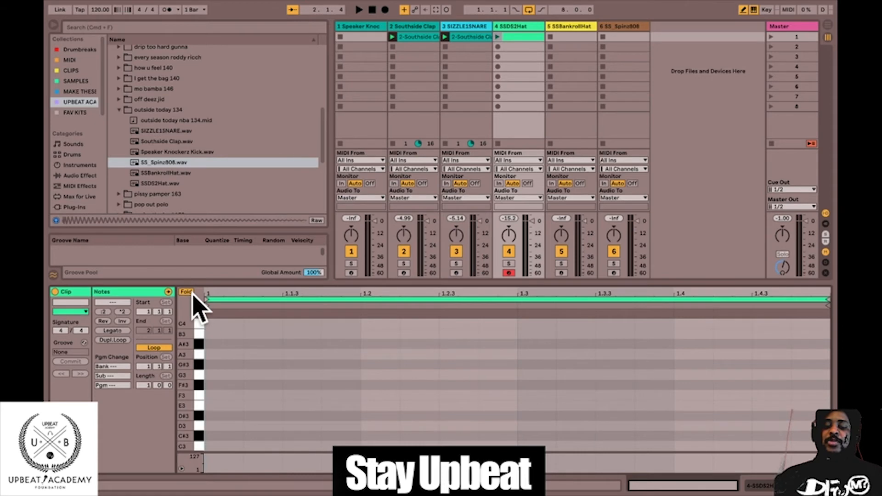
Place a trial sixteenth C3 note at the start of the hat clip, set the fixed grid to 1/8, and erase the note.
left_click(216, 446)
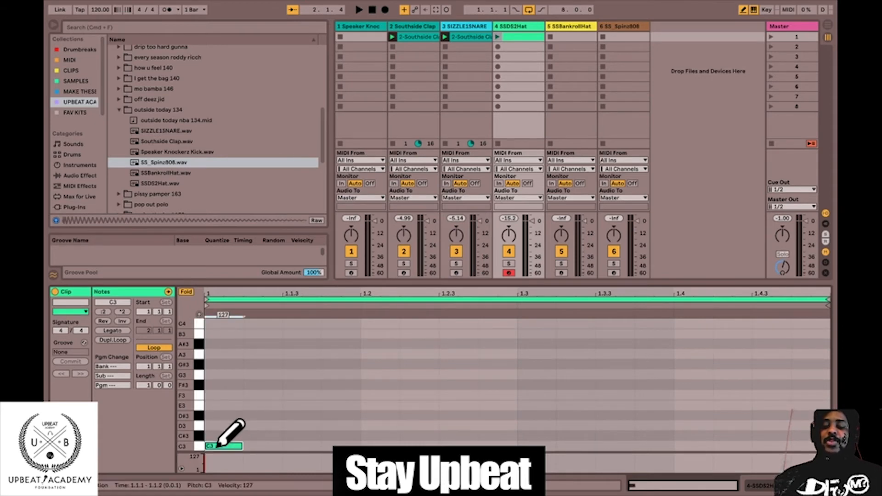
right_click(271, 412)
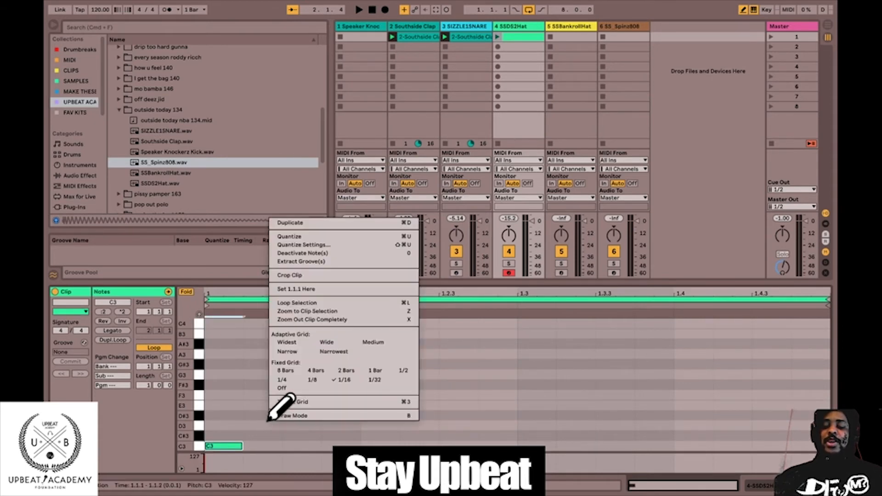
left_click(311, 380)
right_click(318, 369)
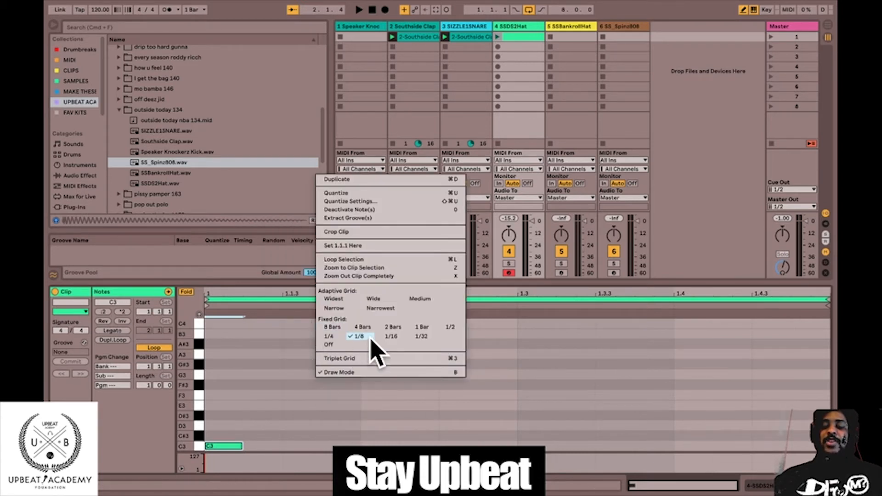
left_click(276, 448)
left_click(240, 445)
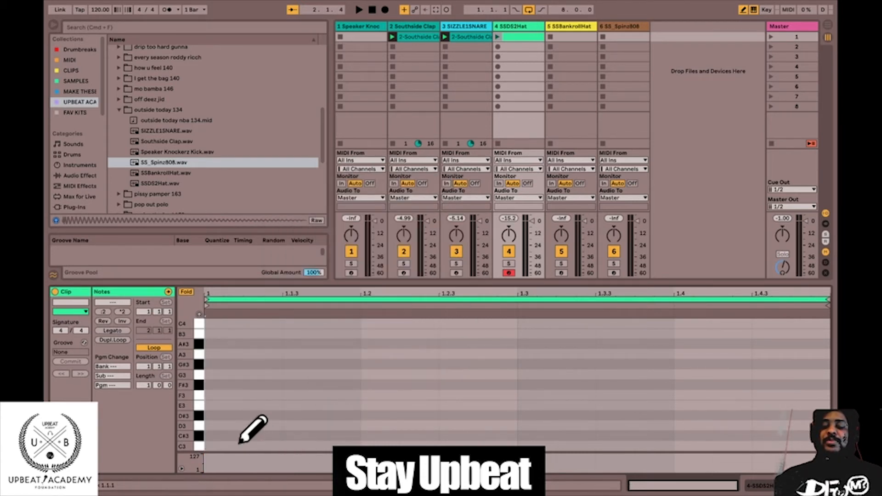
Fill the whole bar of the SSDS2Hat clip with eighth-note C3 hits and launch the clip.
key("a")
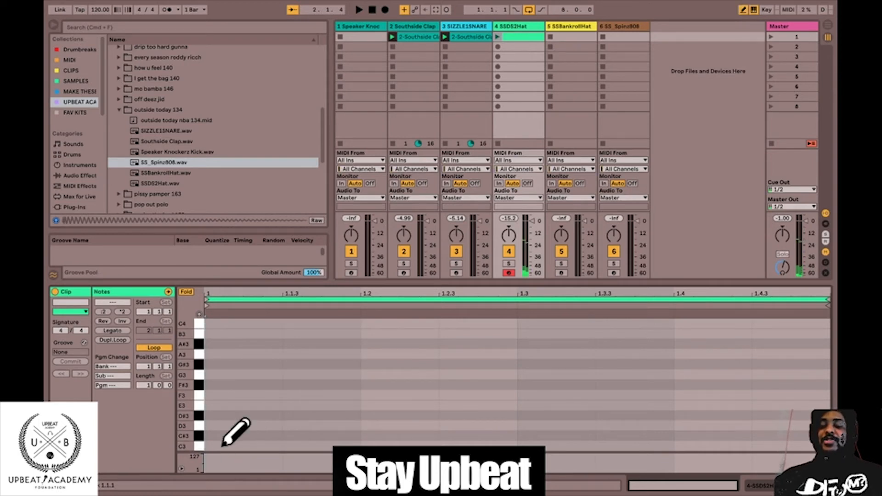
left_click(220, 445)
left_click_drag(219, 444, 767, 384)
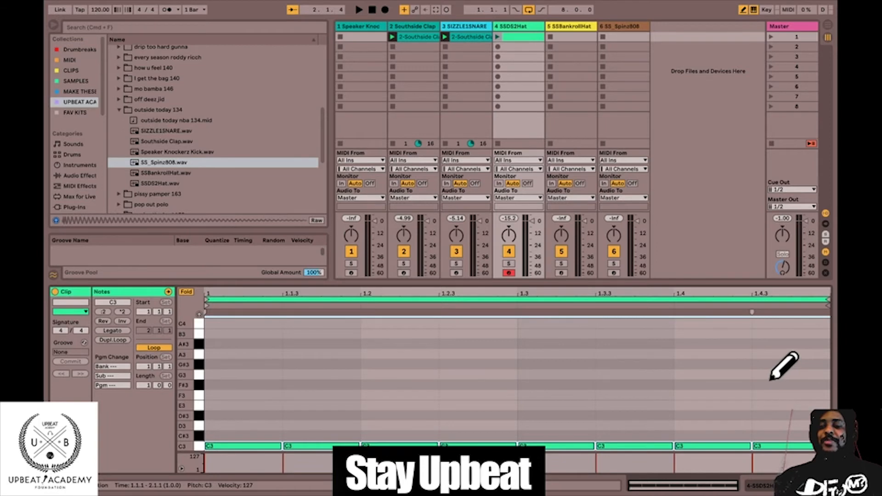
left_click(498, 37)
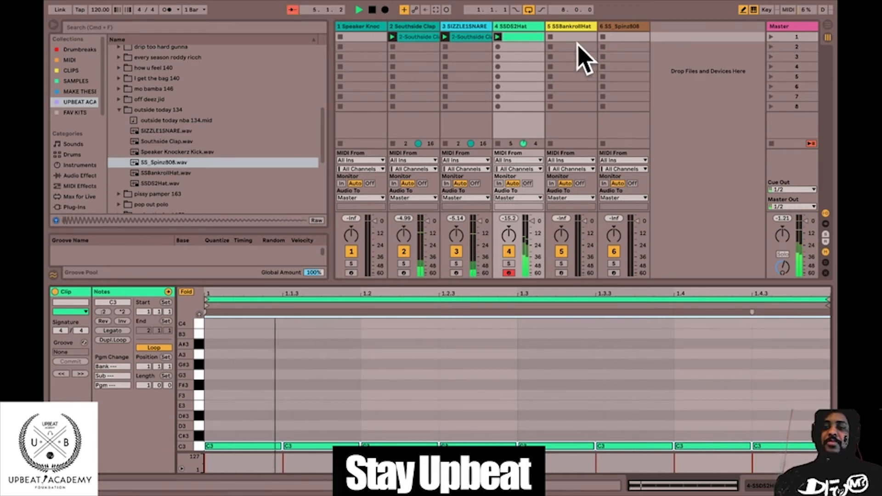
Set the fixed grid to 1/16 and redraw the C3 hat hits from 1.3.3 up to 1.4.3 as sixteenth notes during playback.
right_click(508, 399)
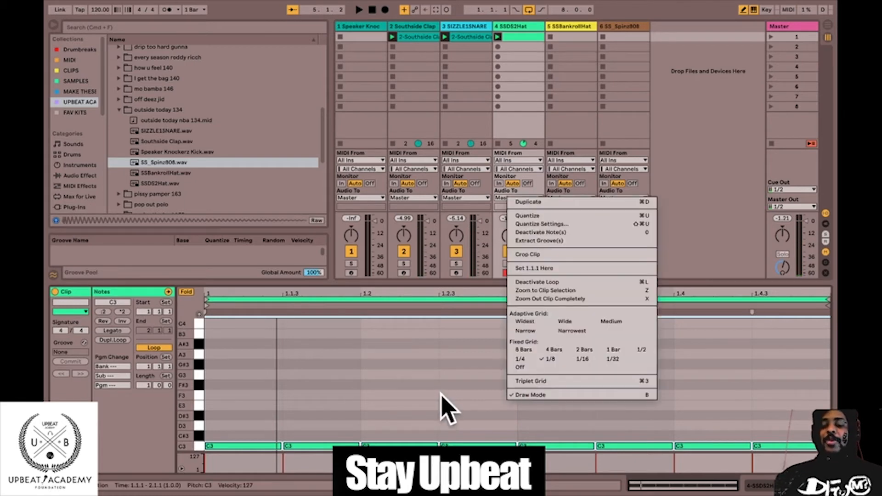
left_click(582, 359)
key("space")
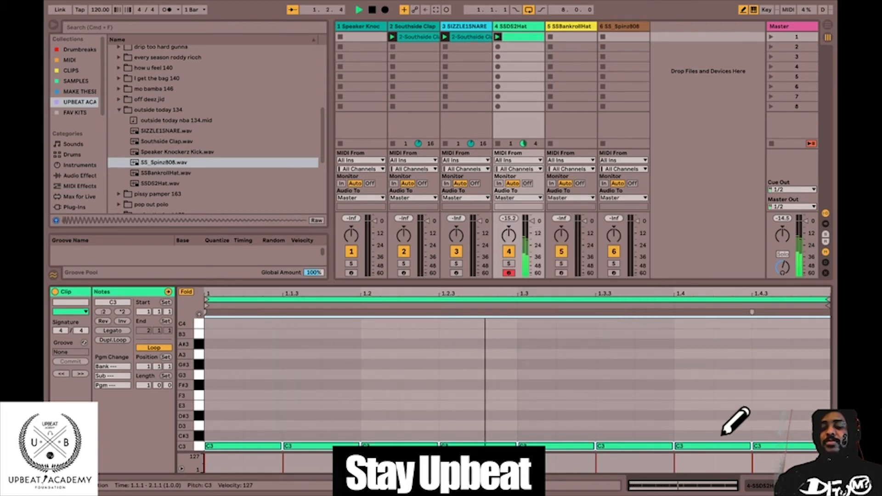
left_click(614, 445)
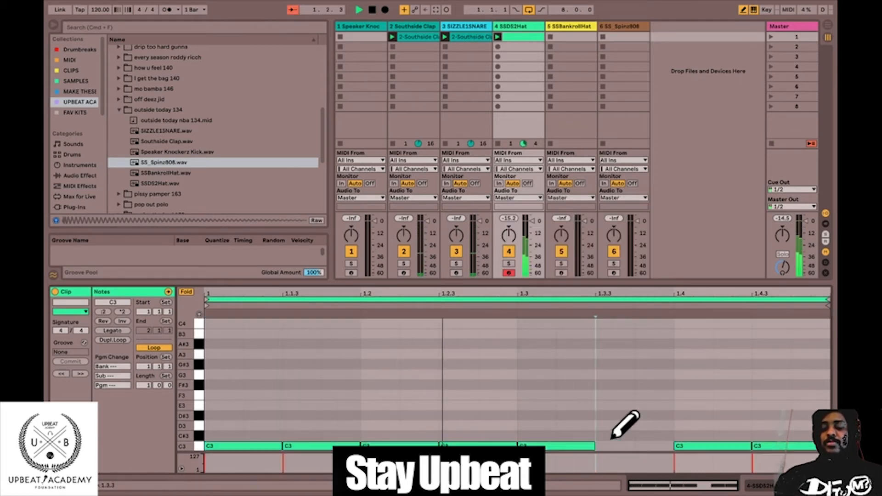
left_click_drag(617, 443, 745, 432)
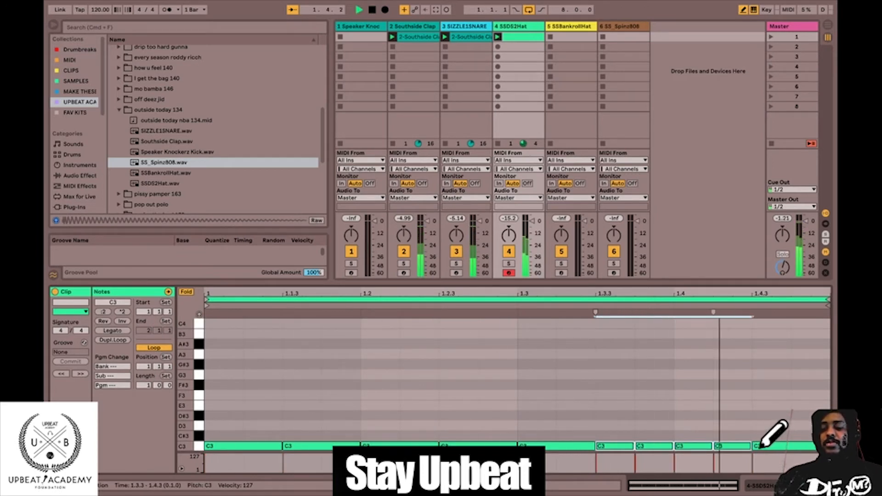
Switch to an eighth-note triplet grid and draw three C#3 triplet notes across the last beat of the hat clip.
right_click(638, 426)
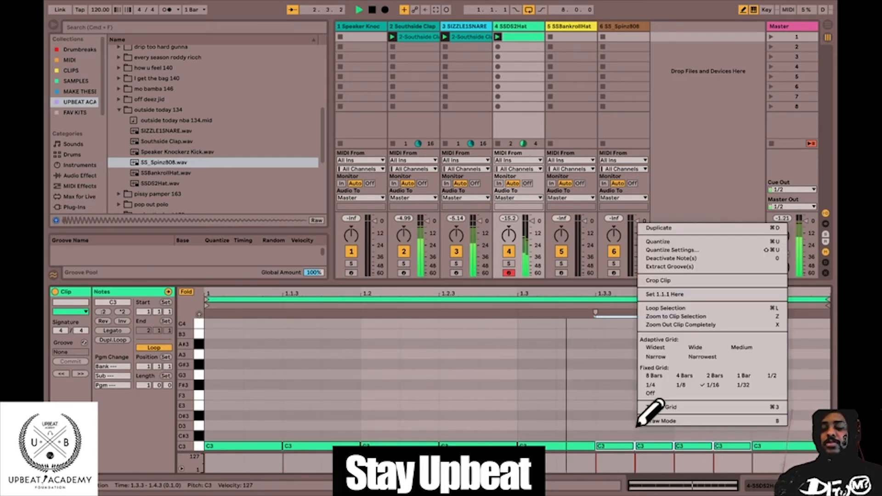
left_click(681, 406)
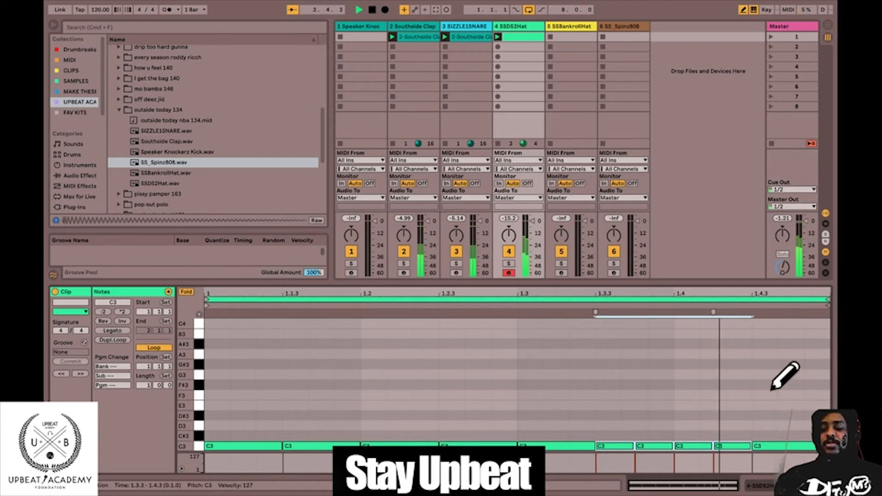
right_click(756, 364)
left_click(659, 317)
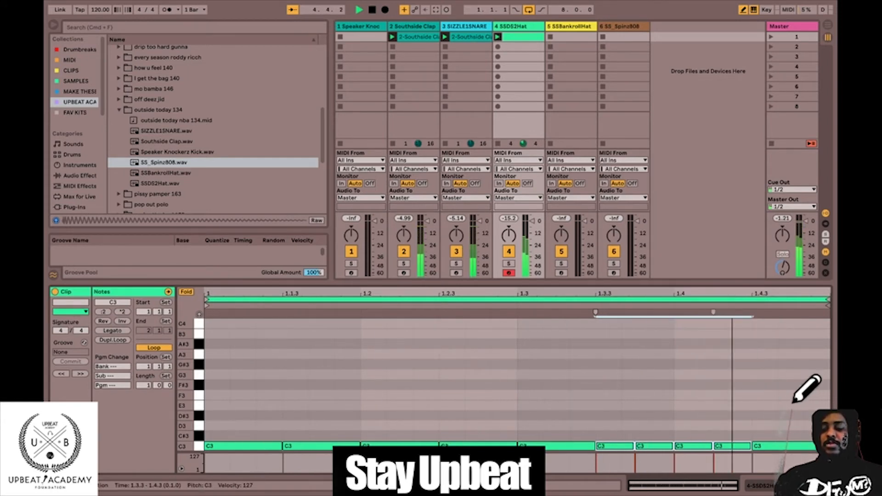
left_click(726, 432)
left_click_drag(676, 435, 781, 429)
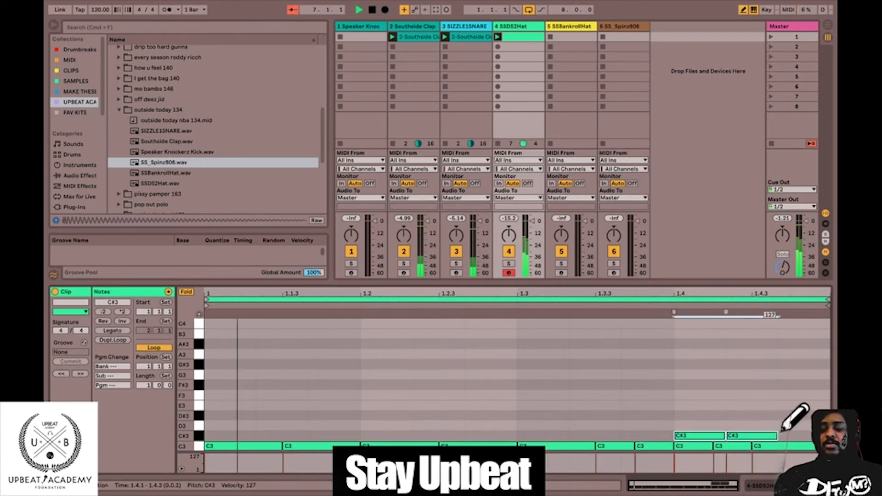
Delete the old C3 notes in the hat clip's last beat and move the three C#3 triplet notes down to C3.
left_click(694, 445)
key("Delete")
left_click_drag(695, 445, 808, 436)
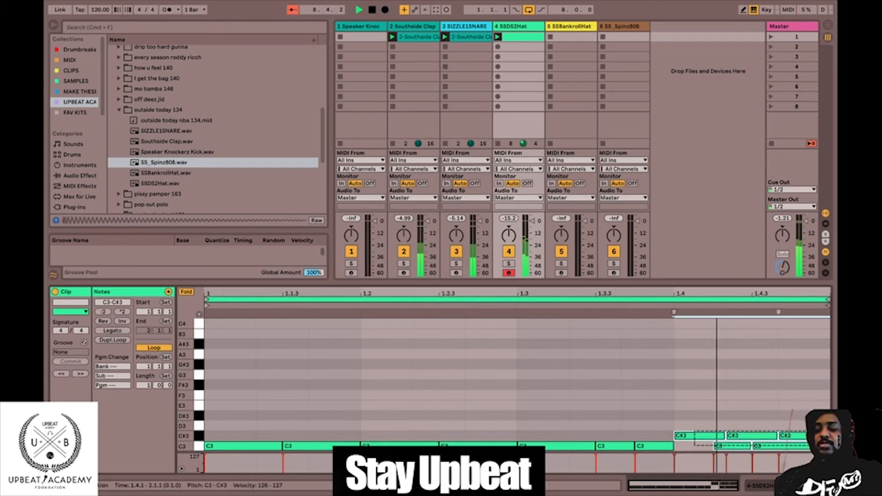
left_click_drag(701, 443, 207, 436)
left_click_drag(677, 450, 804, 441)
key("Delete")
left_click_drag(680, 417, 793, 446)
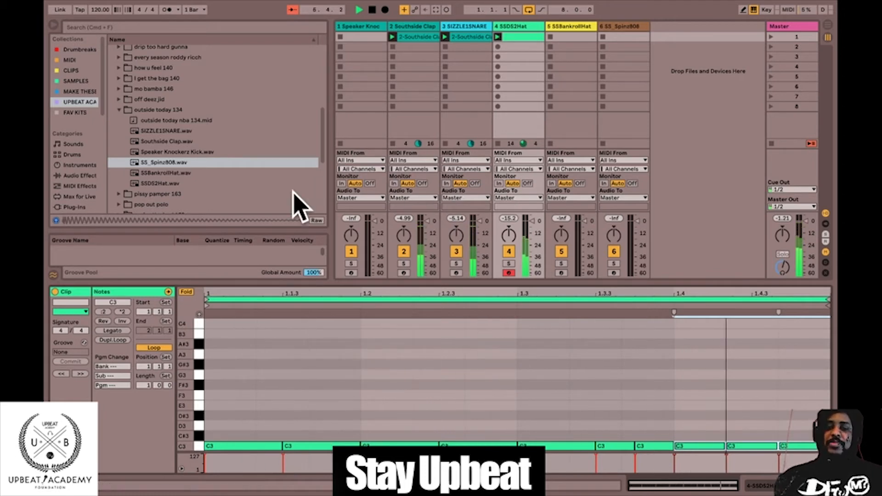
Insert an empty MIDI clip in the SSBankrollHat track's first slot.
left_click(580, 36)
right_click(579, 36)
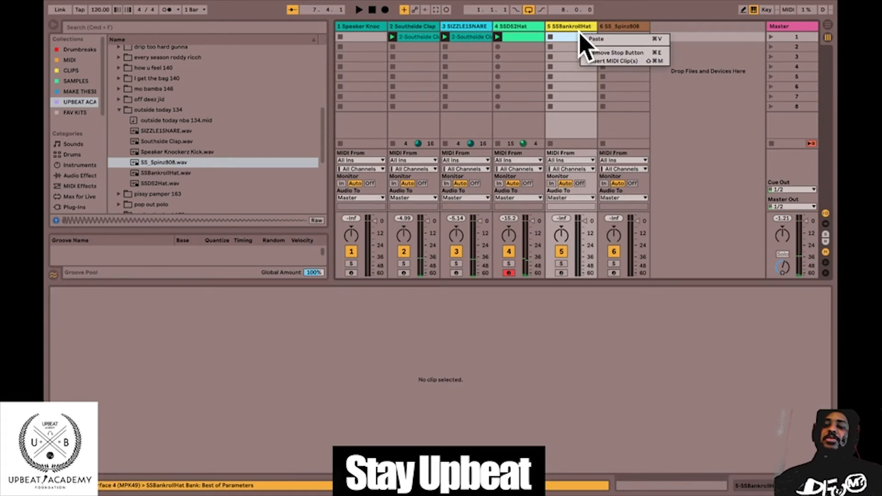
left_click(611, 61)
Draw a quarter-length C3 note on beat 1.4 of the SSBankrollHat clip, with Draw Mode enabled, and launch scene 1.
right_click(590, 402)
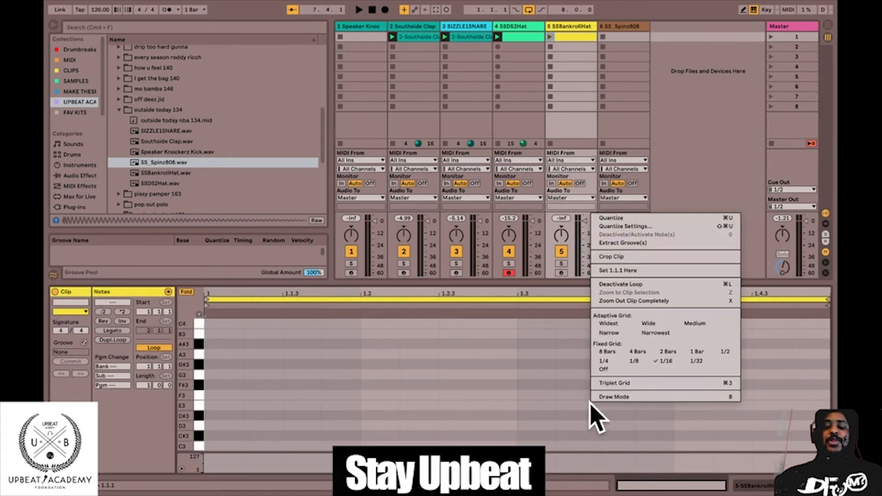
left_click(608, 369)
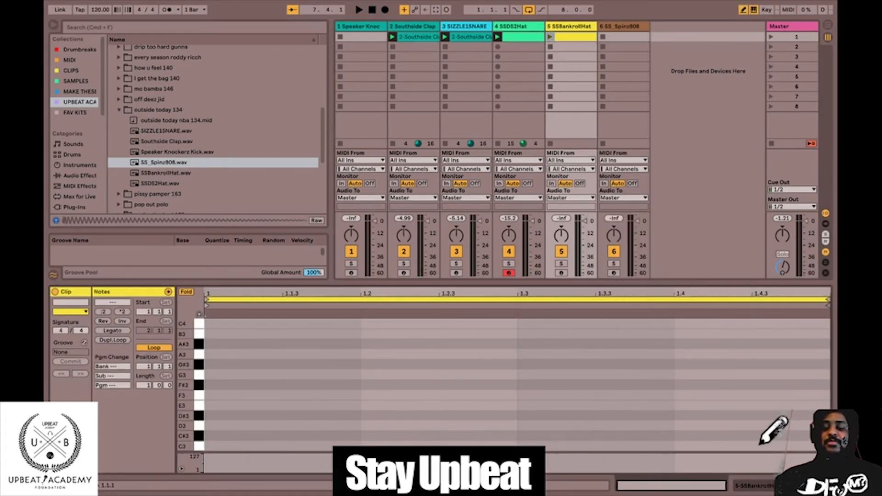
left_click(760, 443)
left_click(769, 38)
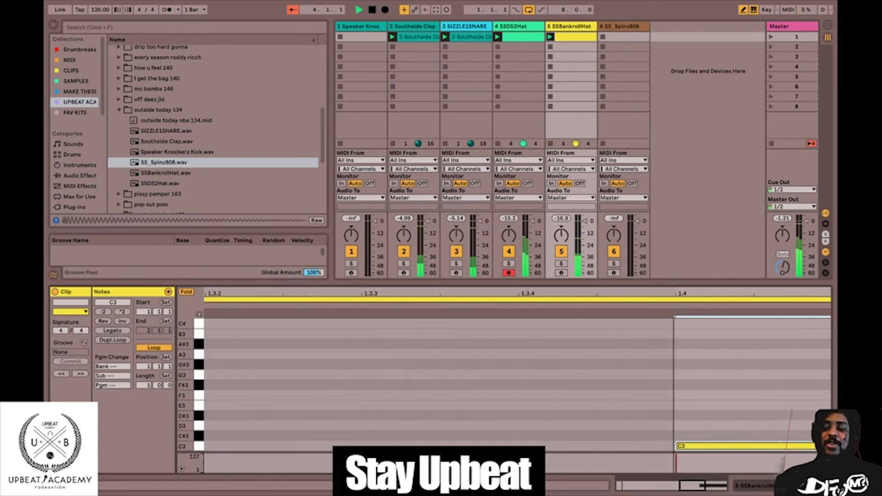
left_click(392, 414)
left_click(391, 416)
left_click(386, 435)
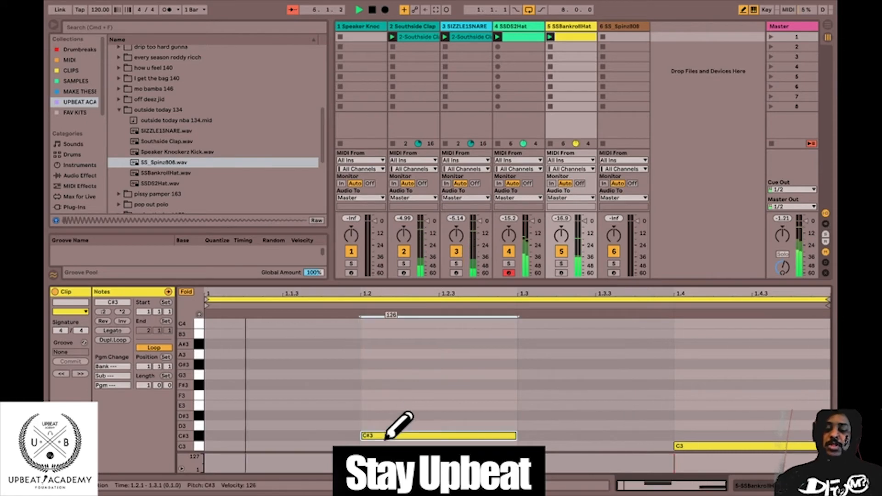
left_click(386, 436)
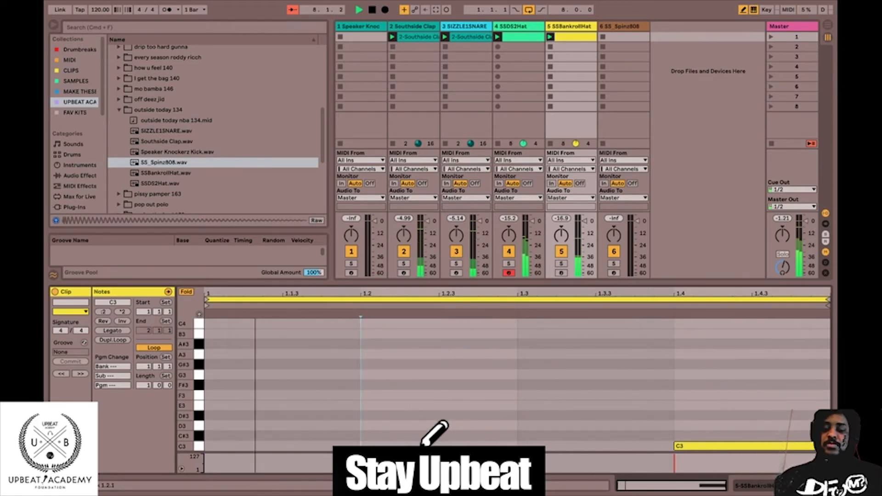
Insert a MIDI clip in the Speaker Knockerz kick track's first slot, set its loop length to 2 bars, and draw a sixteenth C3 note at 1.1.1.
left_click(364, 41)
right_click(368, 49)
left_click(380, 69)
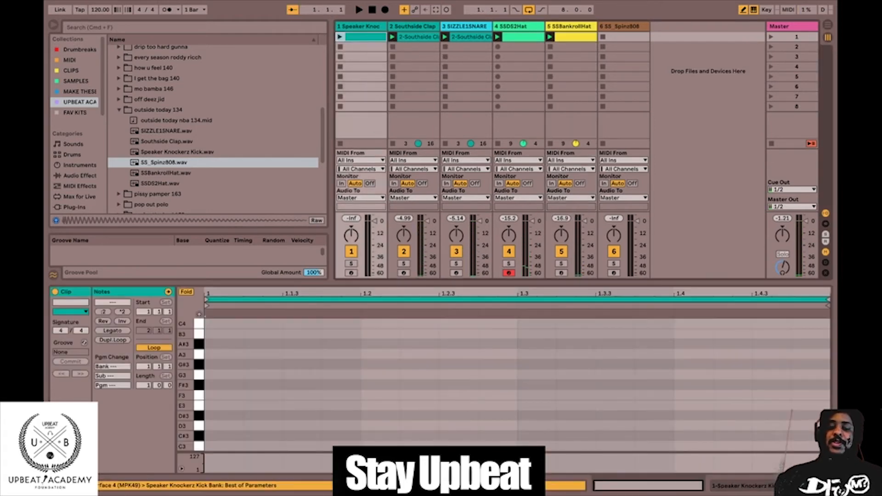
left_click_drag(146, 388, 146, 381)
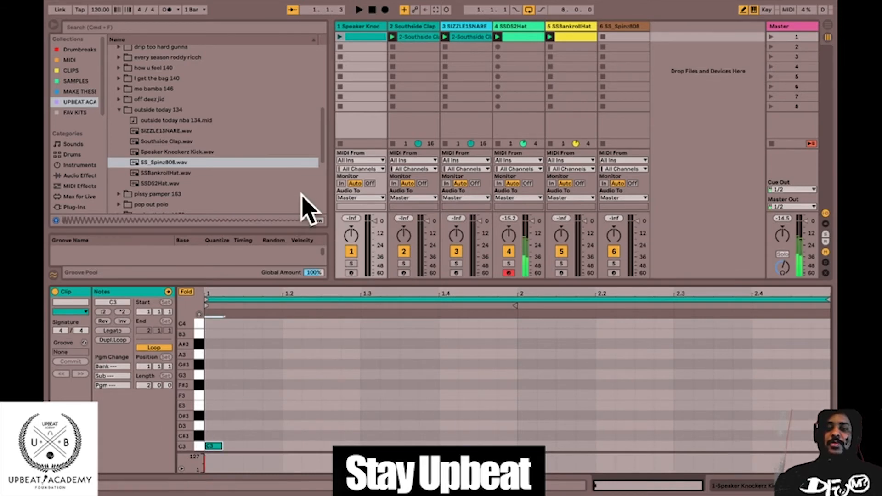
Launch the kick clip and add sixteenth C3 notes at 1.4.3 and 2.1.3.
right_click(286, 427)
left_click(307, 406)
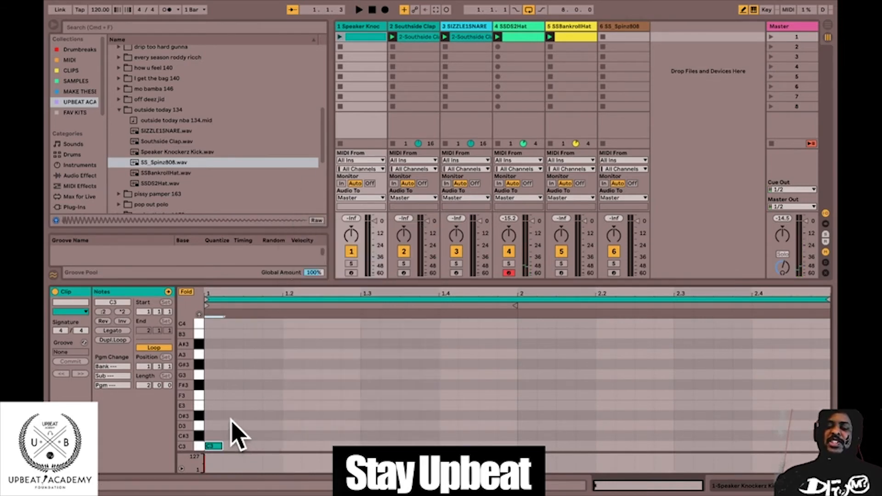
left_click(340, 37)
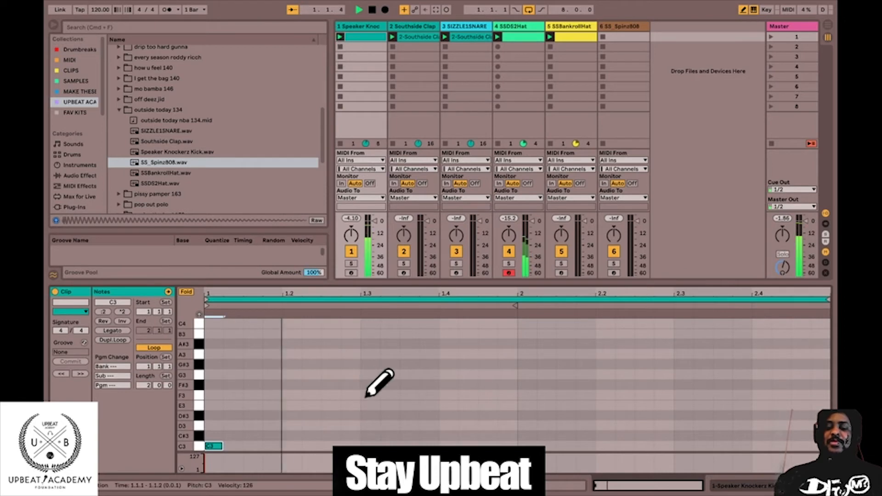
left_click(450, 445)
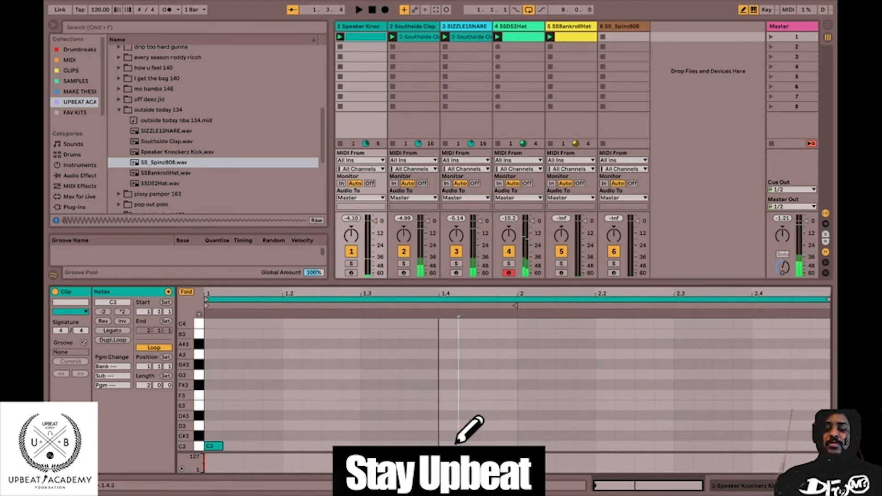
left_click(482, 444)
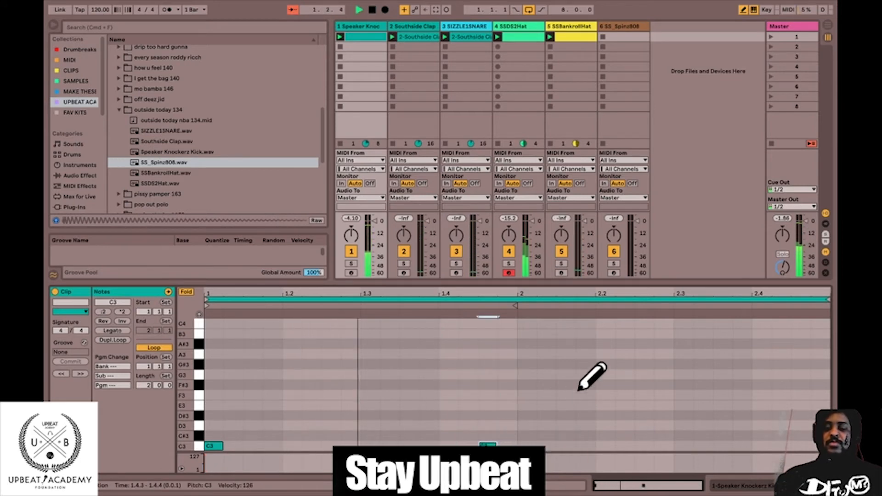
left_click(566, 445)
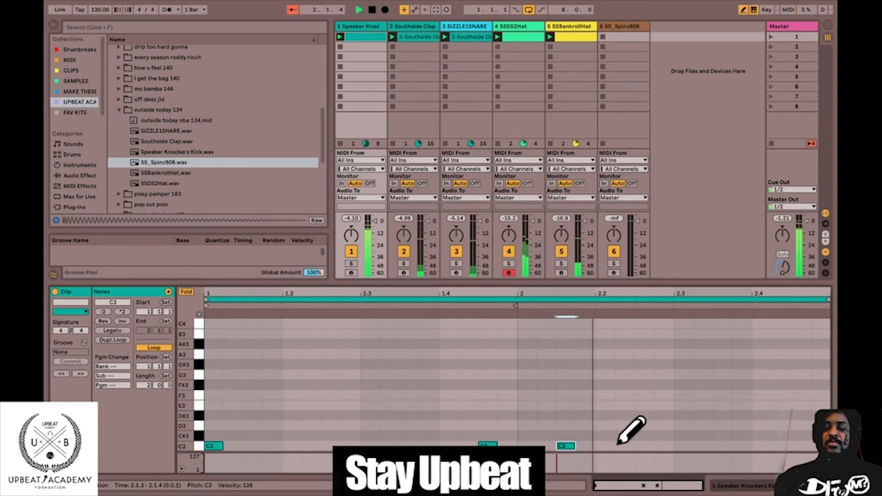
Add a sixteenth C3 note at 2.2.1 in the kick clip and stop playback.
left_click(603, 445)
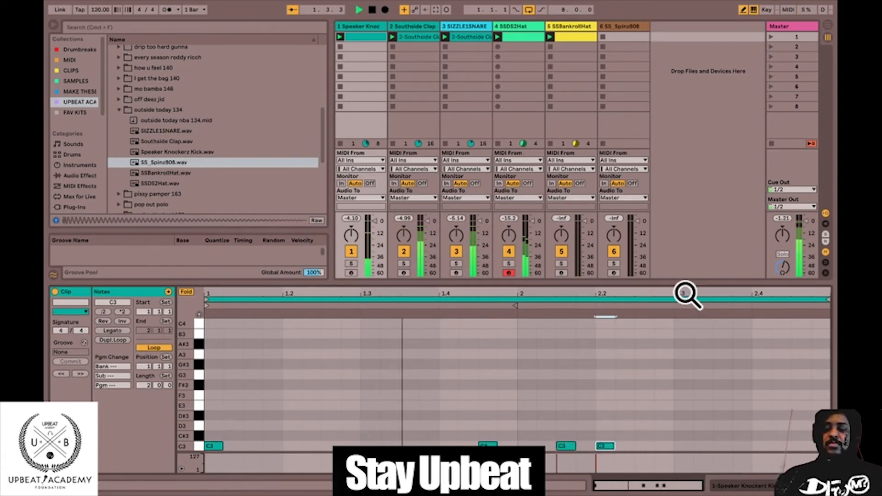
left_click_drag(684, 295, 687, 295)
key("space")
Set the note grid to 1/8 triplets and draw three consecutive C3 kick notes across beat 2.4.
right_click(742, 442)
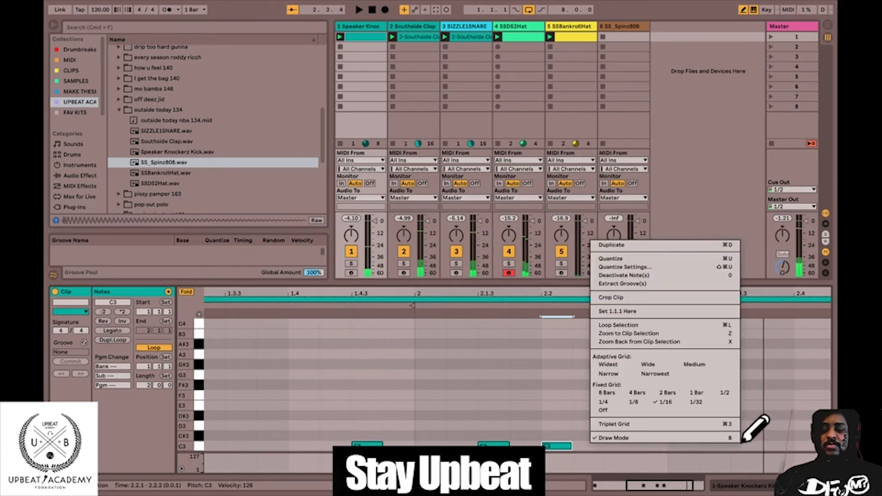
left_click(666, 425)
right_click(740, 421)
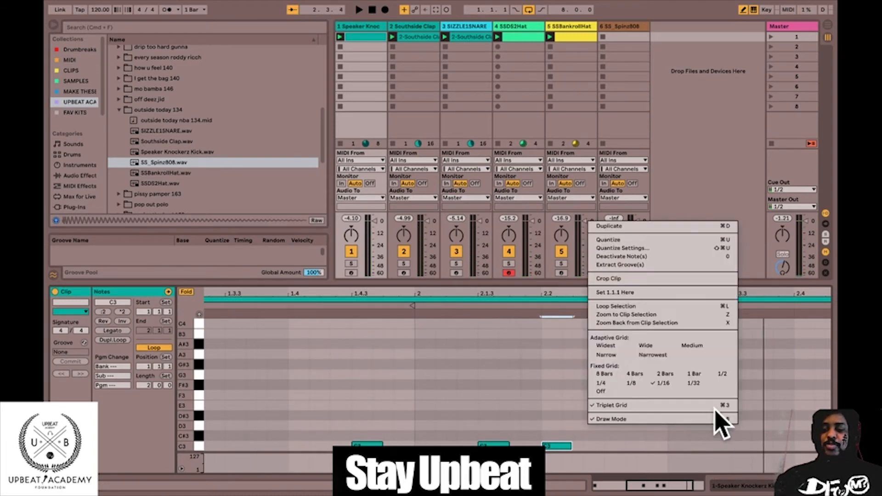
left_click(645, 383)
left_click_drag(633, 292, 633, 267)
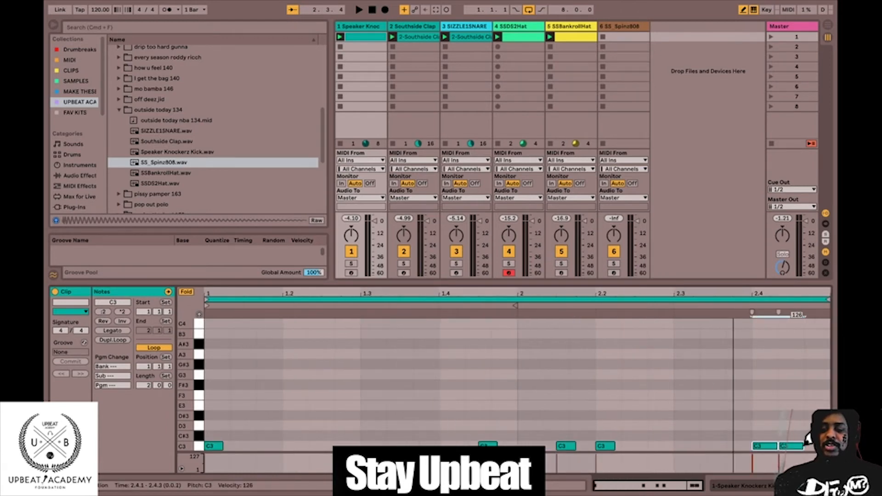
Play the beat and lower the Speaker Knockerz kick track's volume to -7.0 dB.
key("space")
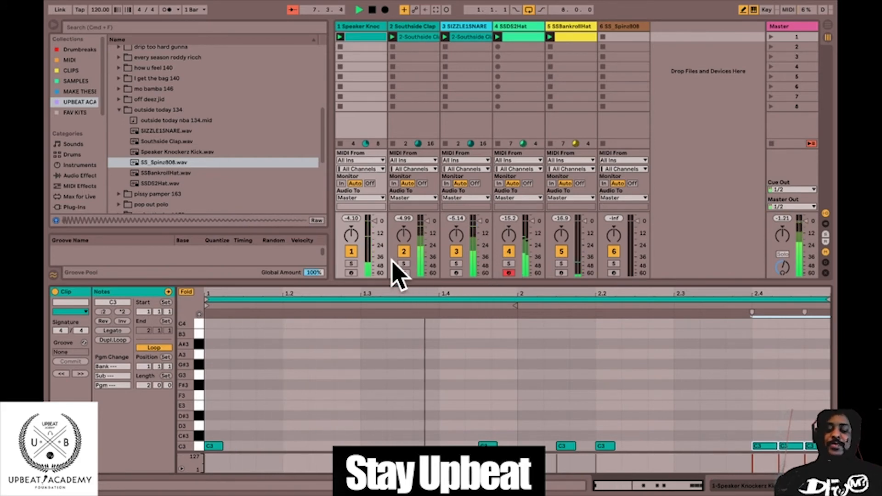
left_click_drag(374, 229, 373, 226)
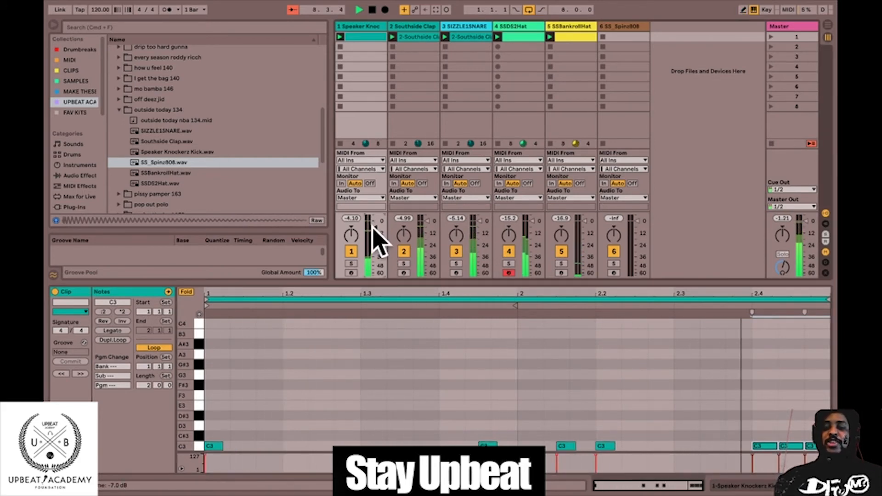
key("space")
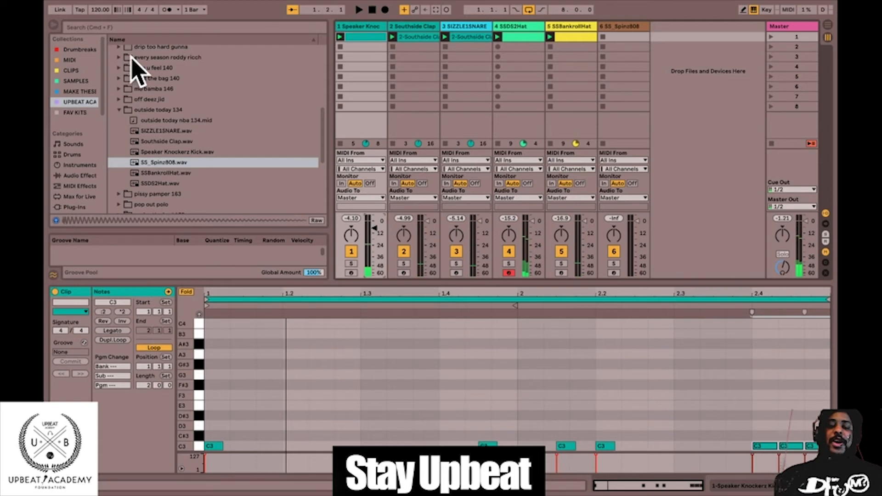
Collapse the MIDI FOR RADIO HITS folder and expand the LOOPERMAN FEB 2020 folder.
scroll(118, 124, "up", 3)
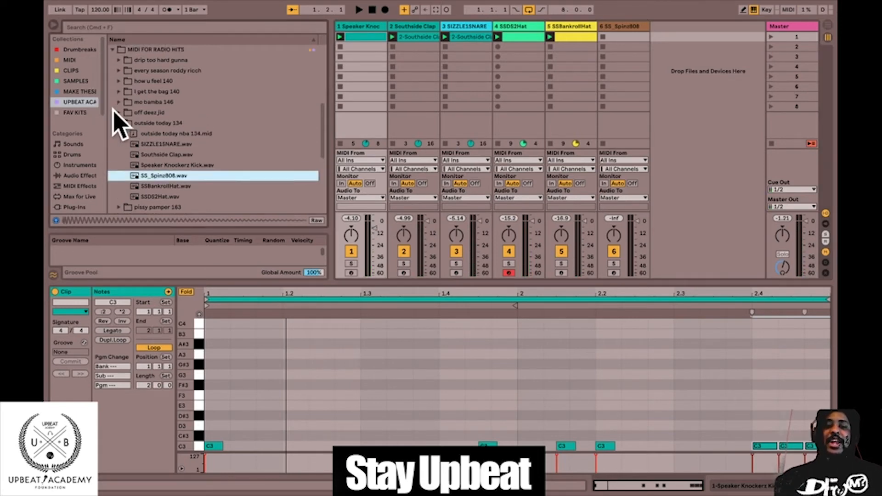
left_click(620, 37)
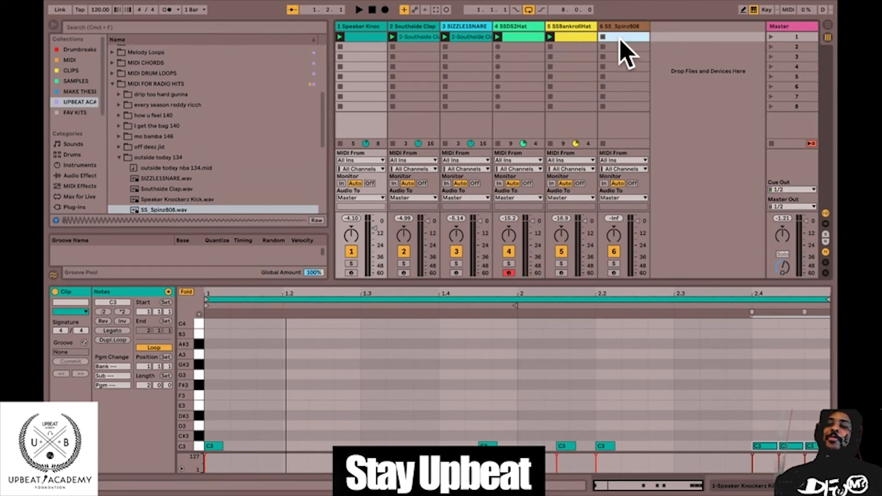
left_click(114, 84)
scroll(168, 118, "up", 3)
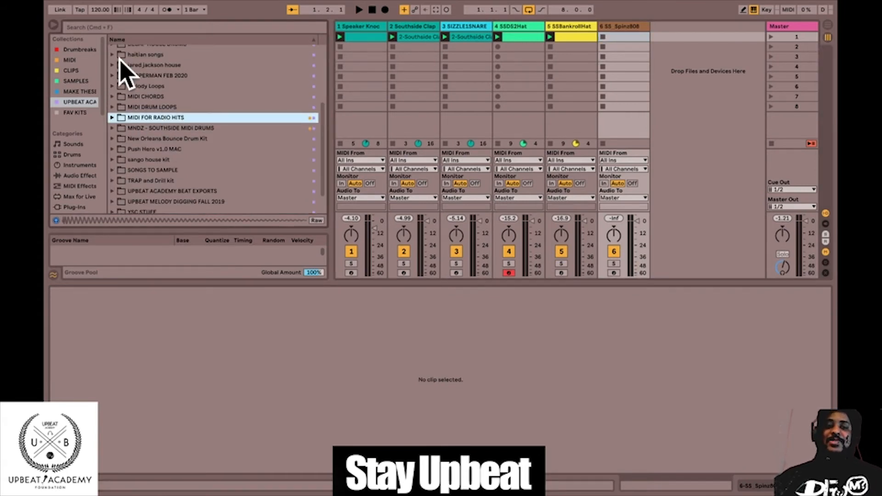
left_click(112, 75)
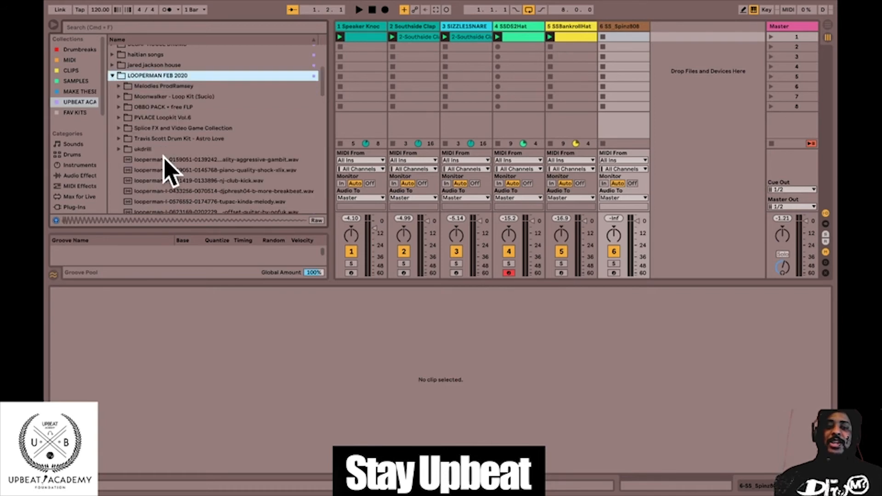
Audition the loops in the LOOPERMAN FEB 2020 folder, from piano-quality-shock-xlix.wav to the first jacquestoni loop.
left_click(171, 170)
scroll(225, 135, "down", 2)
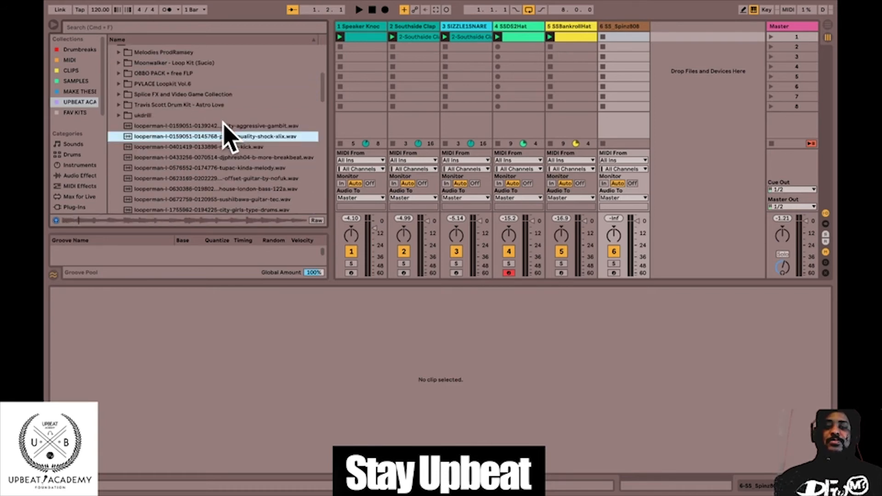
key("Up")
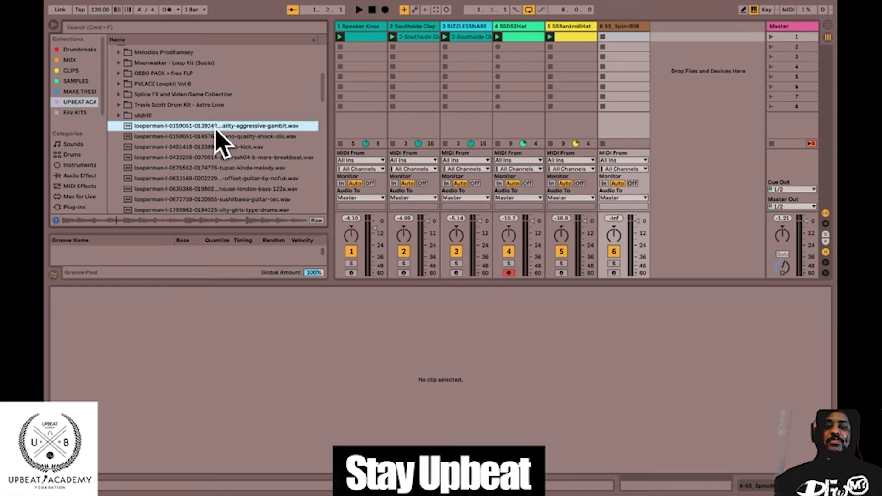
left_click(216, 147)
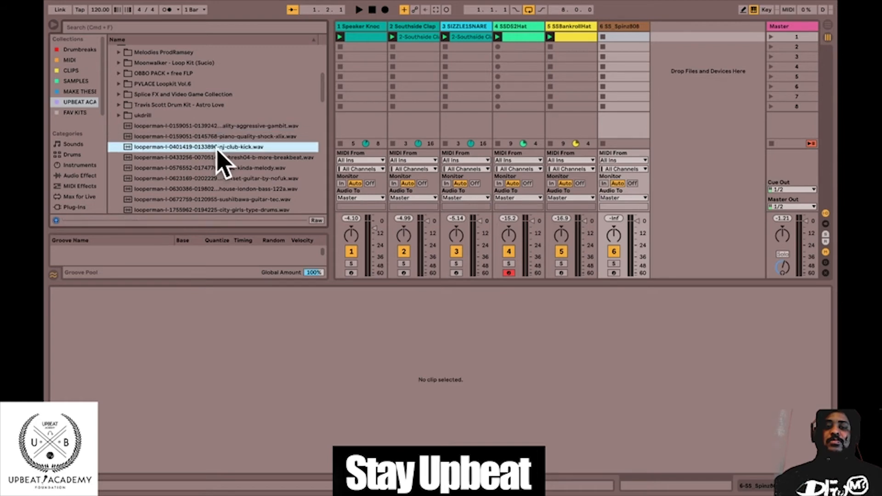
left_click(217, 157)
left_click(218, 168)
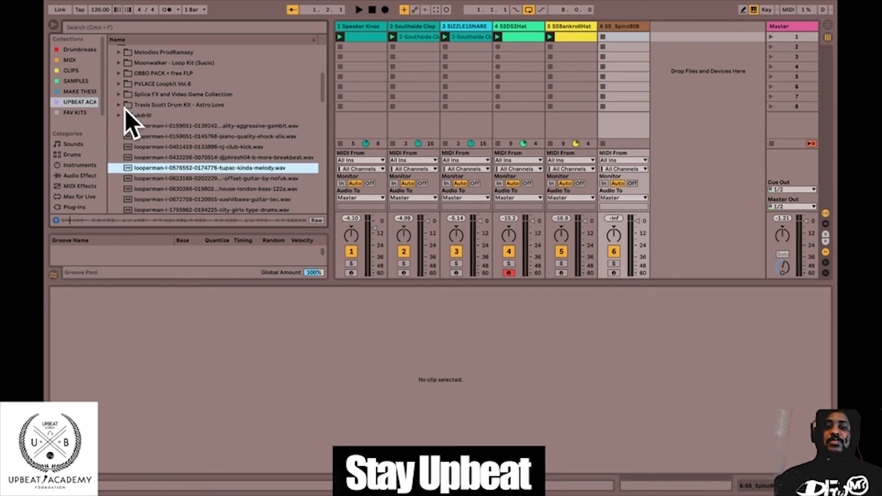
scroll(148, 153, "down", 2)
left_click(150, 149)
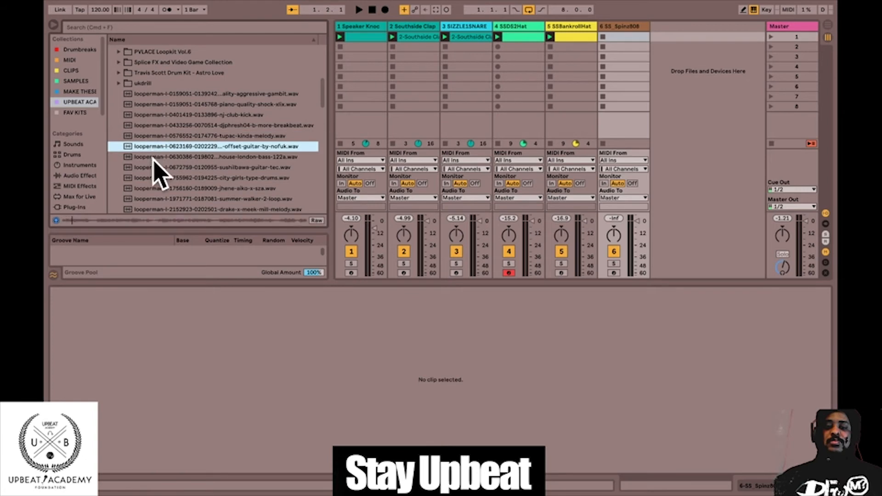
left_click(152, 158)
left_click(155, 168)
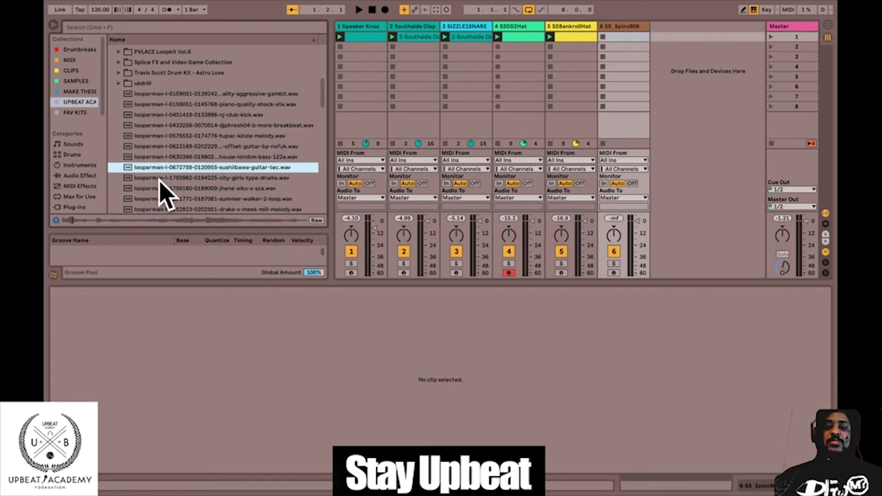
left_click(159, 179)
scroll(213, 183, "down", 3)
left_click(202, 139)
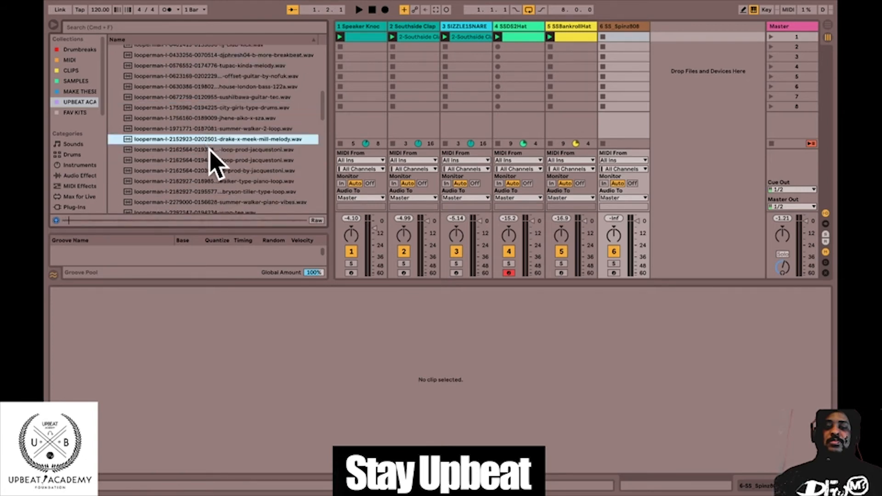
left_click(211, 149)
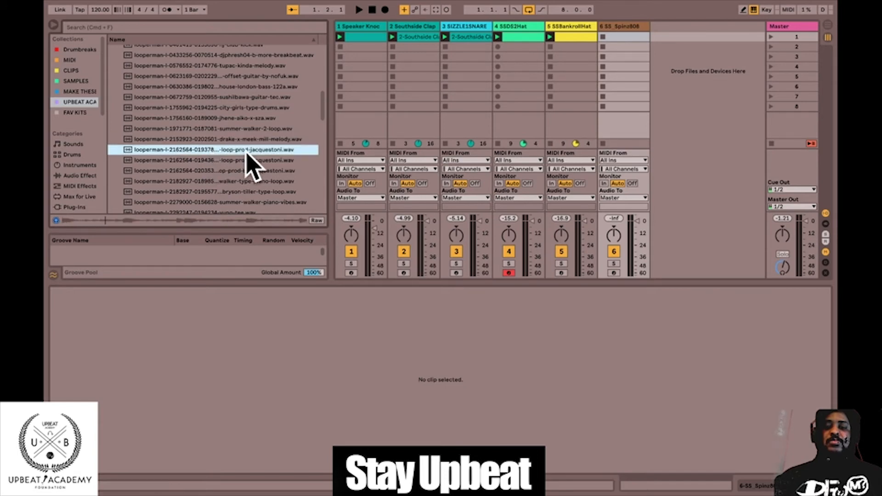
Narrow the browser, preview the walker-type-piano-loop.wav file and load it onto a new audio track in the first slot.
left_click_drag(329, 134, 303, 137)
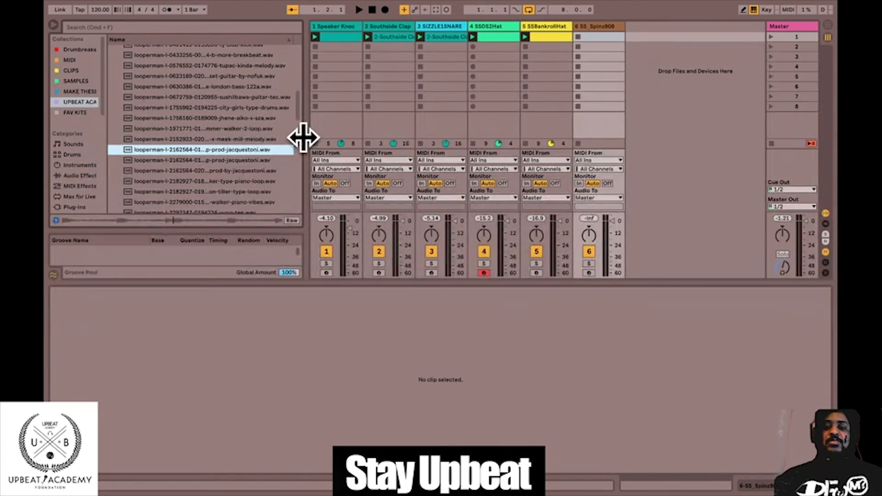
left_click(209, 182)
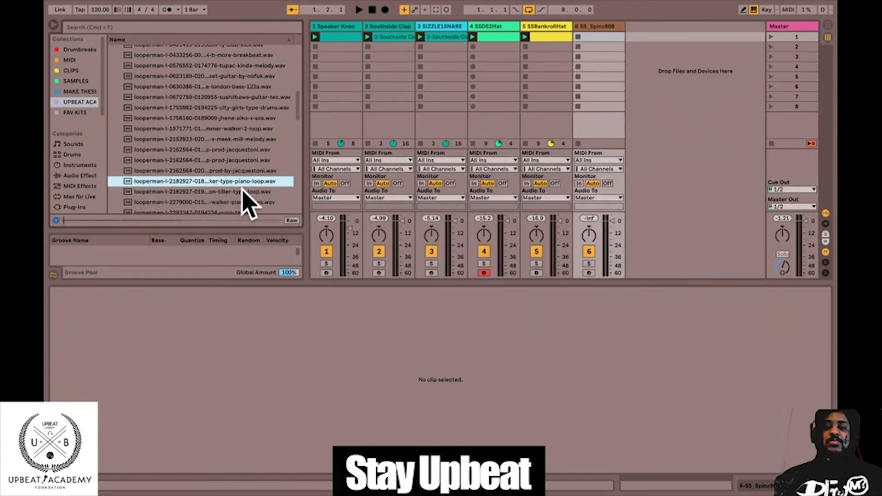
scroll(244, 189, "down", 1)
scroll(260, 193, "down", 1)
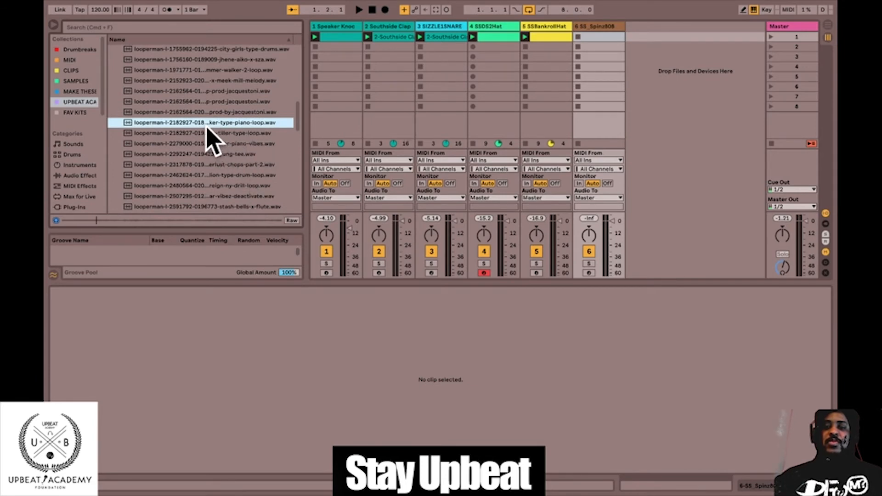
left_click_drag(566, 56, 635, 37)
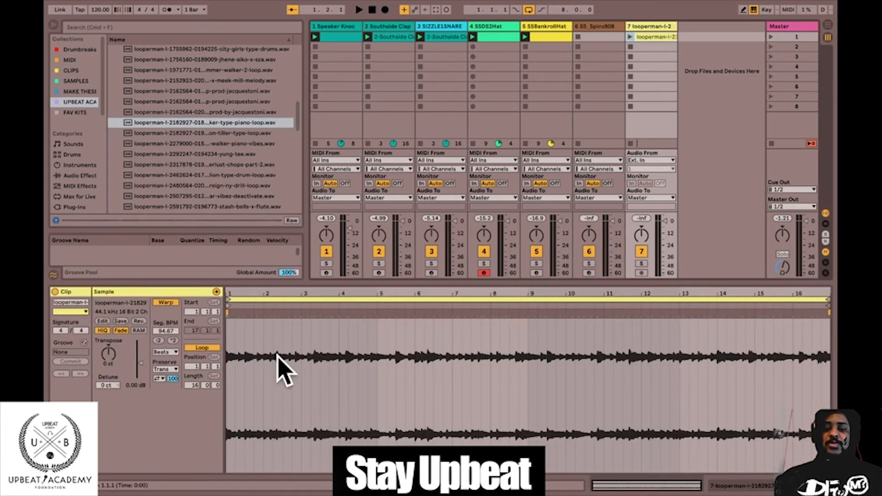
Set the piano loop clip's warp mode to Complex.
left_click(166, 369)
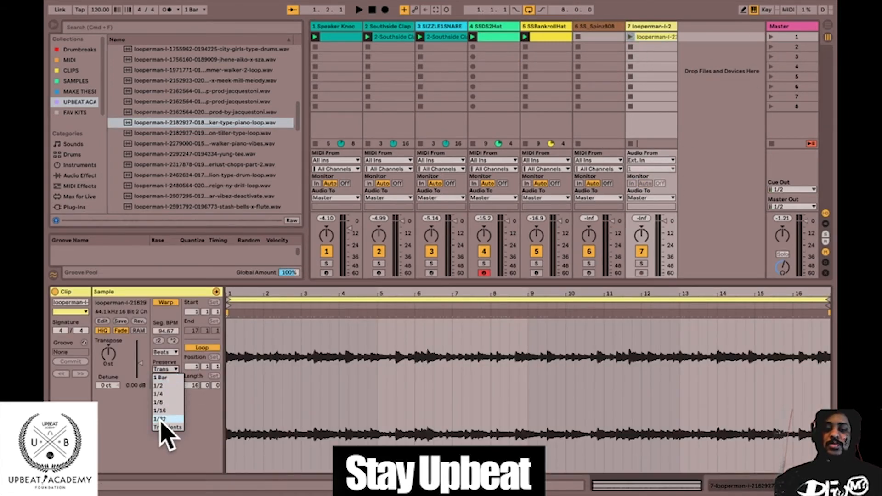
left_click(164, 352)
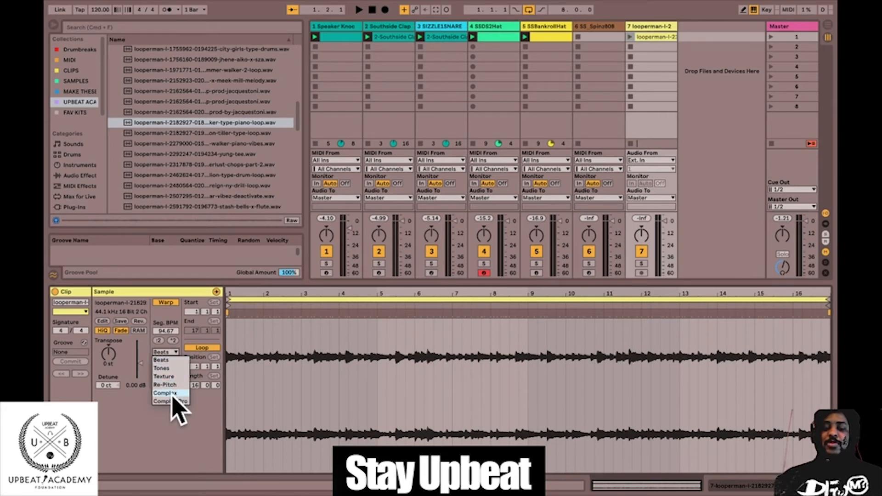
left_click(171, 396)
left_click(166, 353)
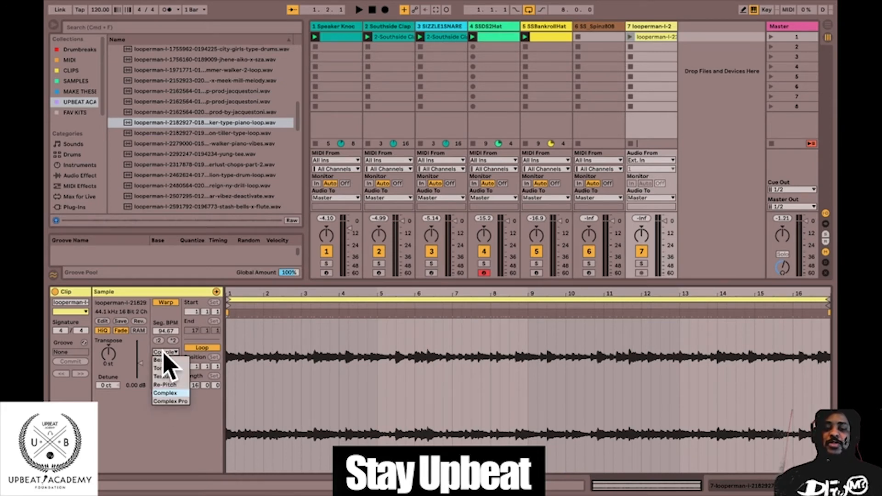
left_click(171, 394)
Launch the piano loop clip and solo its track to check its timing from the start.
left_click(630, 36)
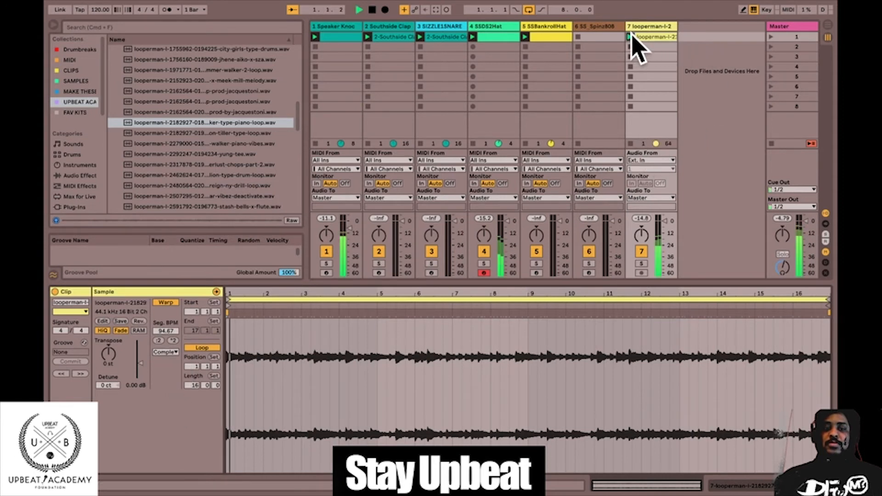
left_click(641, 264)
key("space")
key("space")
mouse_move(239, 296)
left_mouse_down()
mouse_move(240, 322)
mouse_move(239, 293)
left_mouse_up()
key("space")
Add a warp marker near beat 2.2 of the piano loop and move it to bar 3.
left_click(334, 314)
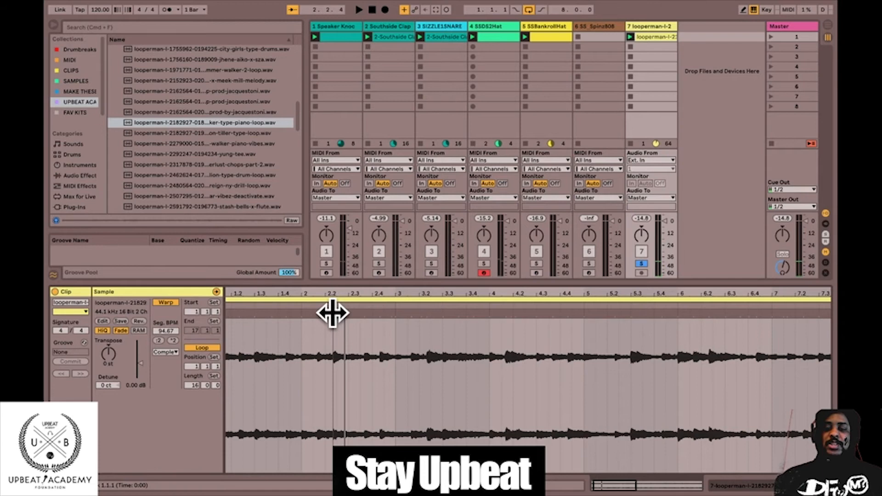
left_click_drag(336, 313, 395, 314)
key("space")
left_click_drag(433, 293, 311, 296)
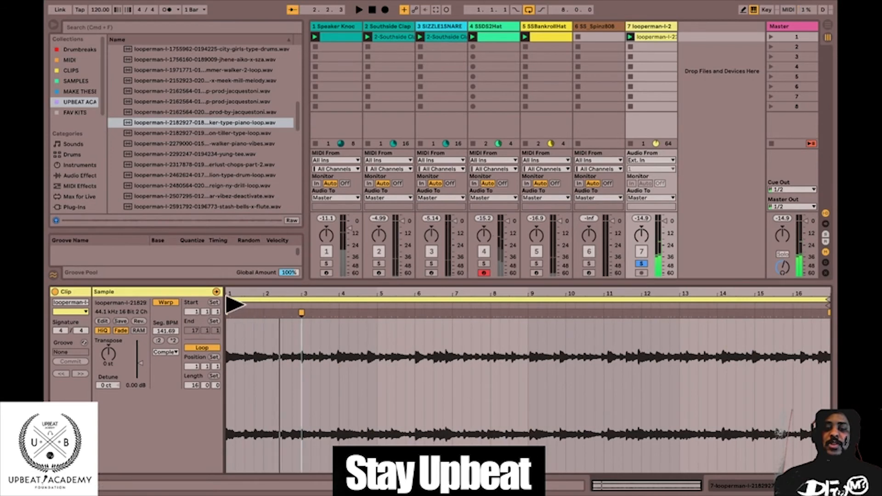
Re-warp the piano loop clip from its start.
right_click(233, 314)
left_click(244, 342)
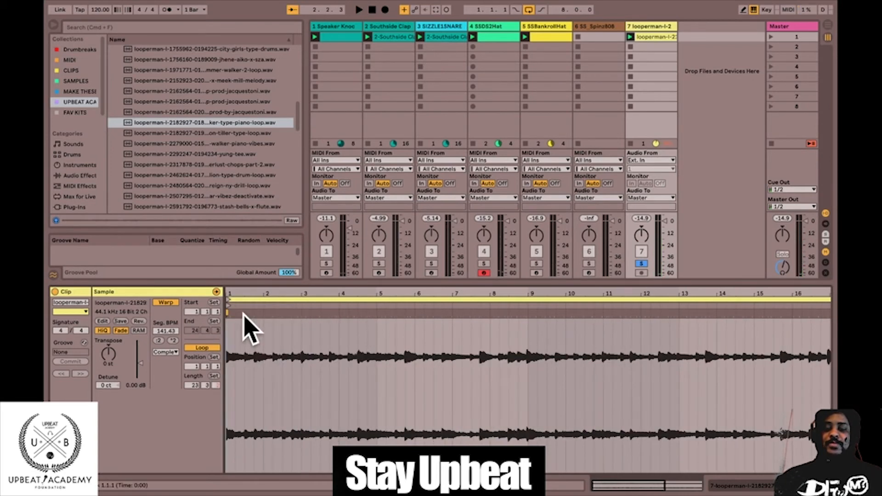
left_click_drag(245, 299, 237, 297)
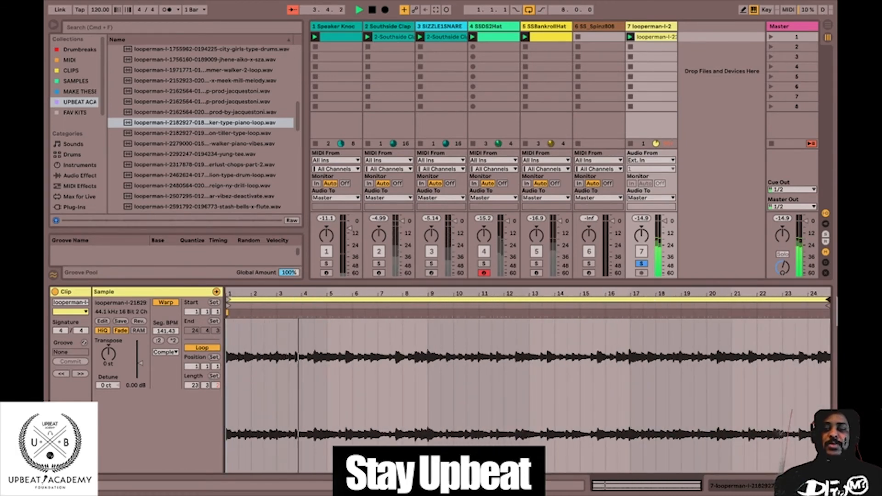
Shorten the piano loop to 8 bars and warp the transient just before its end onto bar 9.
mouse_move(824, 299)
left_mouse_down()
mouse_move(428, 299)
mouse_move(430, 386)
left_mouse_up()
left_click_drag(428, 298, 425, 284)
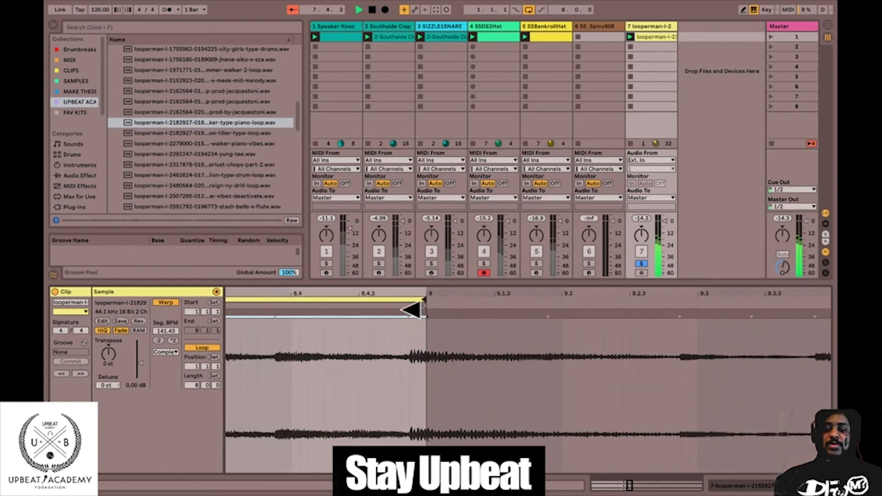
left_click_drag(407, 319, 431, 284)
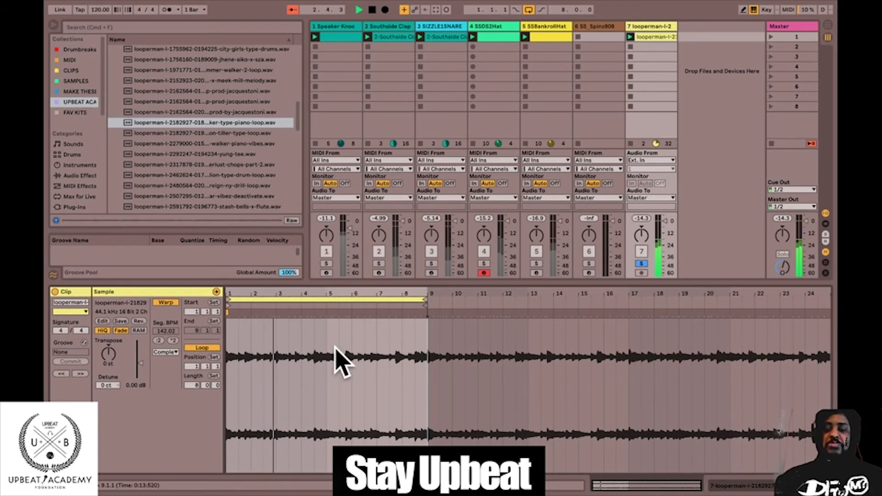
Unsolo the piano loop's track to play the full beat, and select the SS_Spinz808 track's first slot.
left_click(641, 264)
key("space")
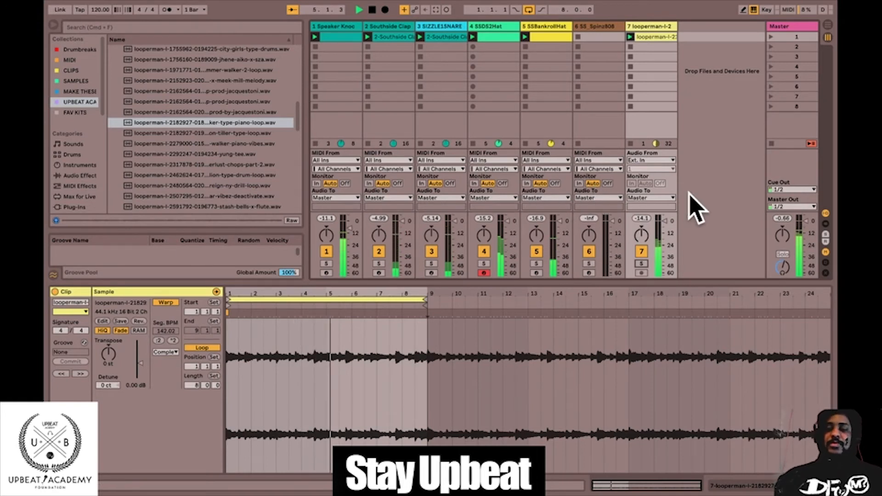
left_click(595, 37)
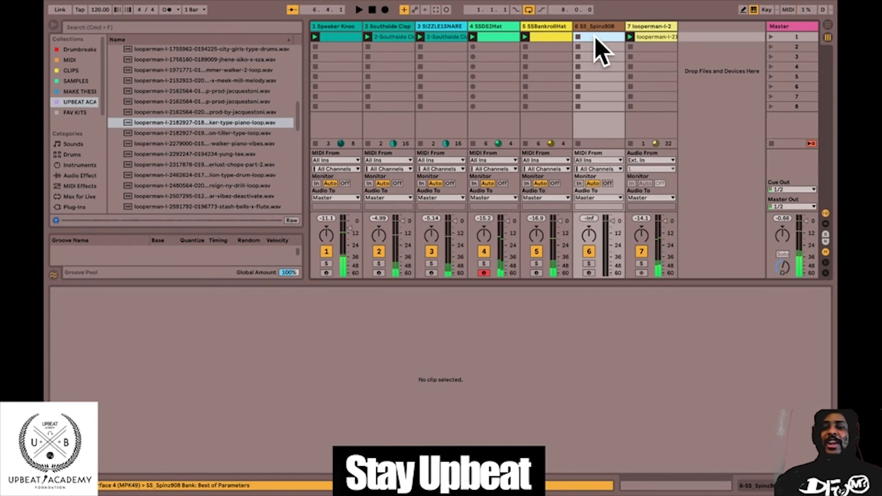
Insert an empty MIDI clip in the first slot of the SS_Spinz808 track and briefly play the beat.
right_click(596, 36)
left_click(617, 65)
key("space")
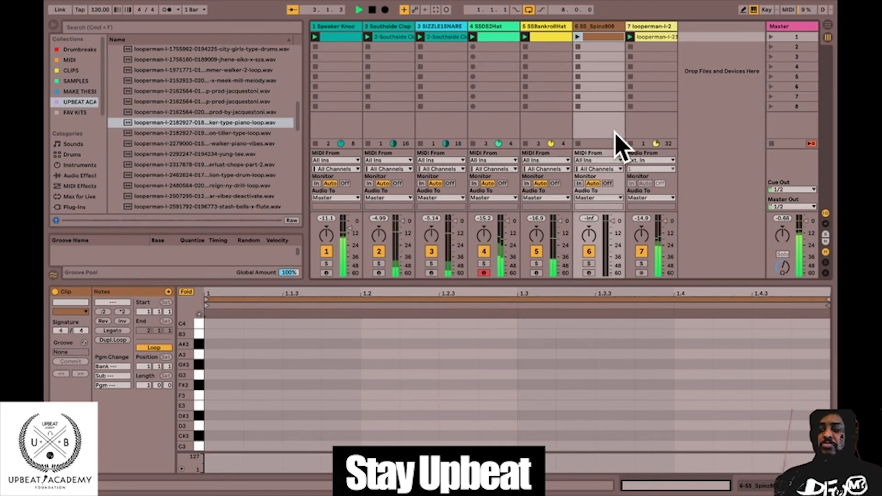
key("space")
Set the 808 clip's loop length to 4 bars, draw a C3 note at 1.1.1 and launch the clip.
key("b")
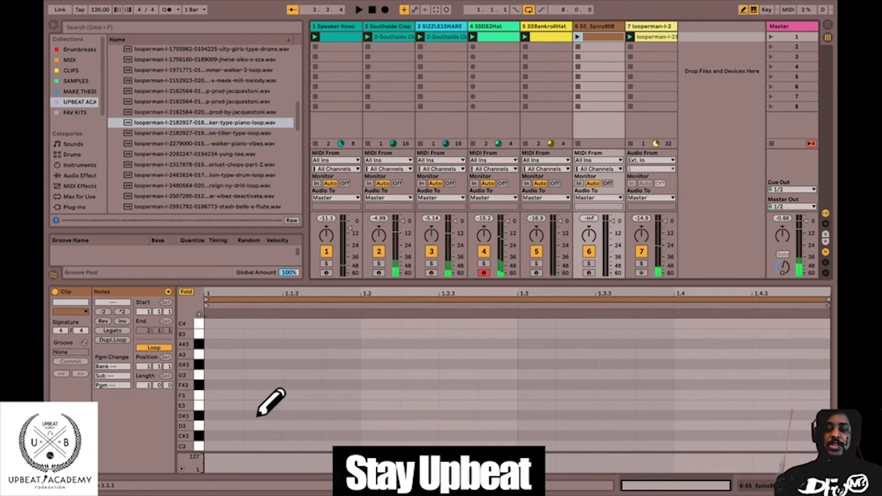
left_click_drag(140, 385, 140, 368)
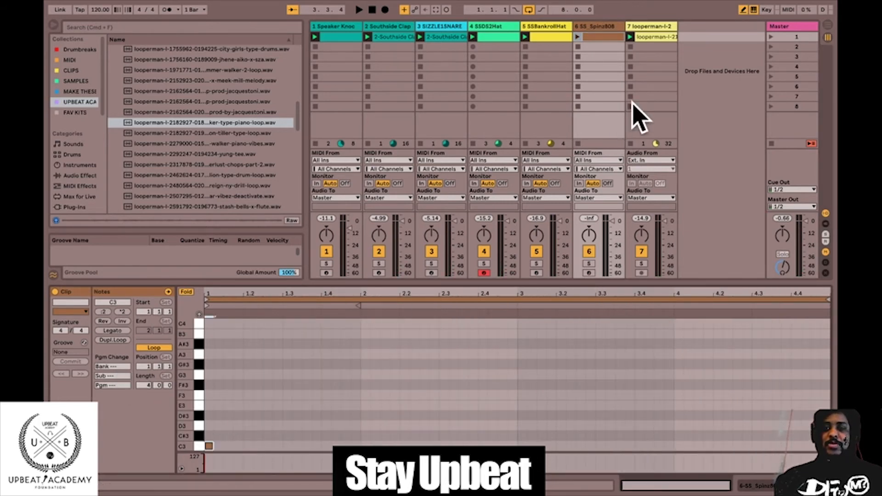
left_click(577, 37)
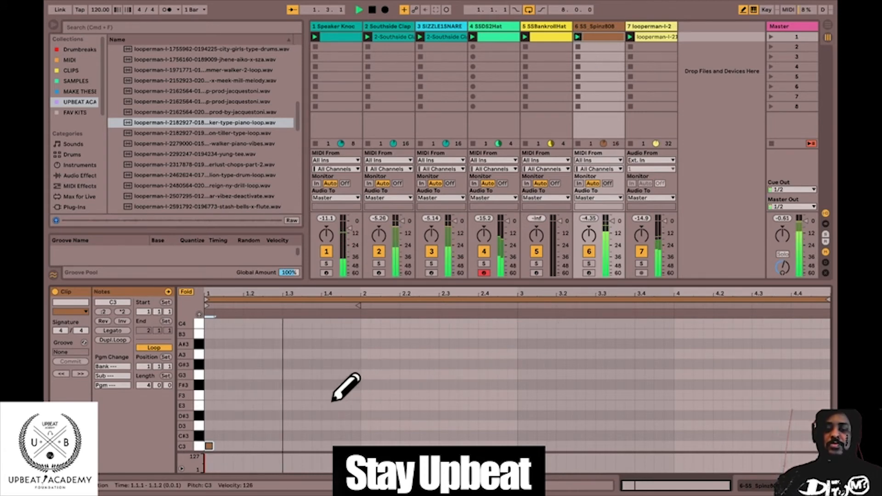
Draw an F3 note at 2.2, and with a 1/8 grid add D3 at 2.4, C3 at bar 3 and E3 at 4.2.
left_click(404, 394)
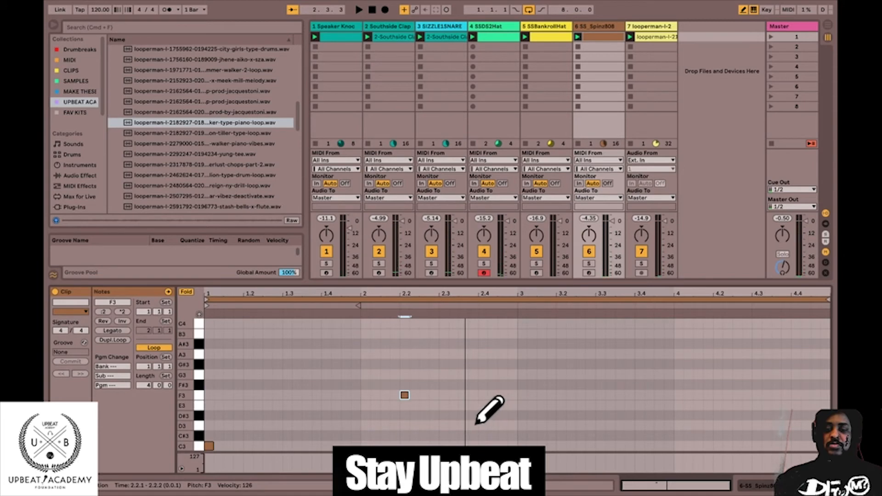
right_click(458, 423)
left_click(504, 378)
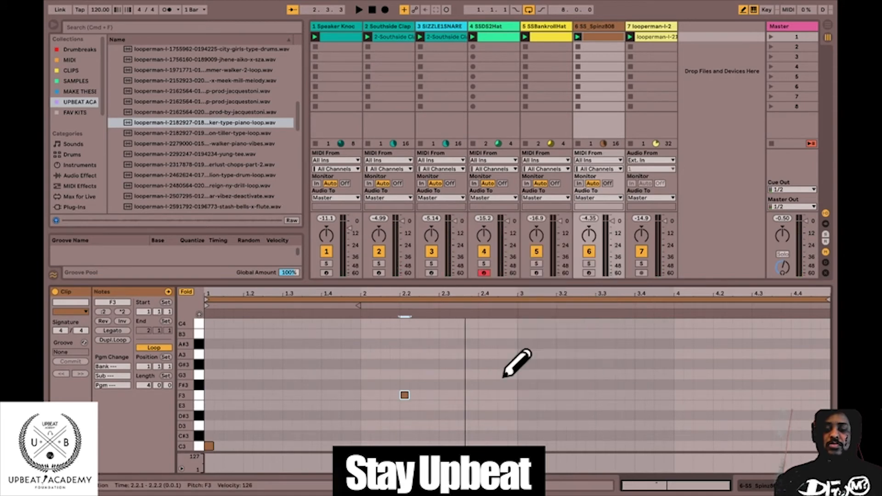
key("space")
left_click(484, 425)
left_click(527, 445)
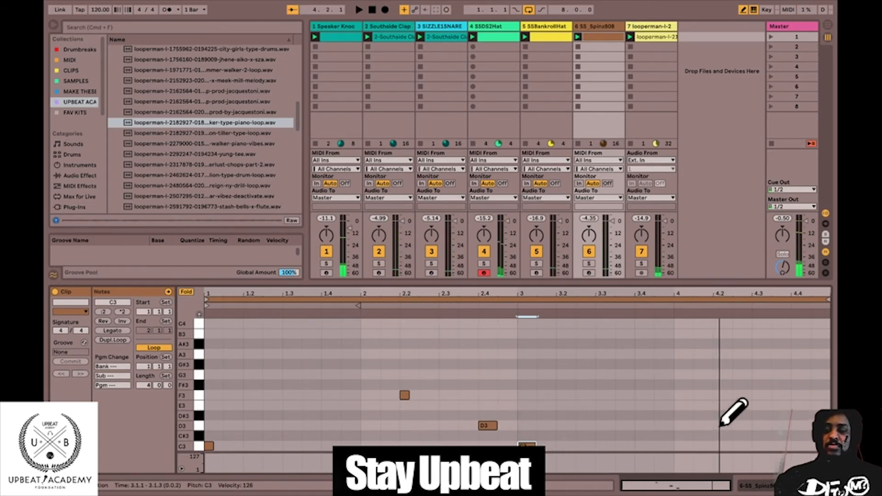
Turn on the triplet grid, draw three C3 notes from beat 4.4 in the 808 clip and play the beat.
right_click(777, 443)
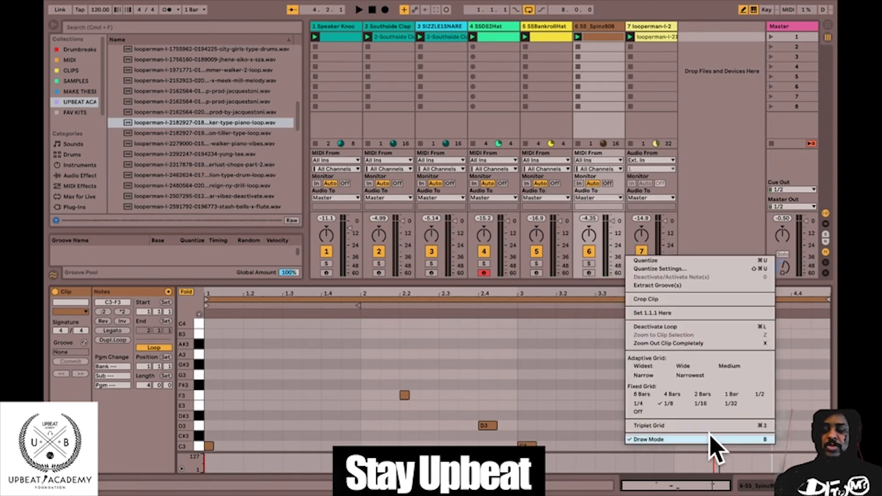
left_click(708, 428)
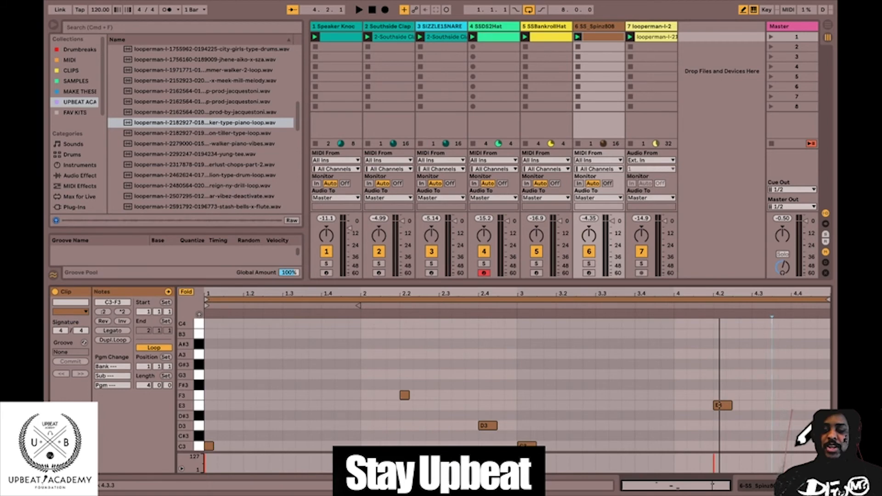
key("space")
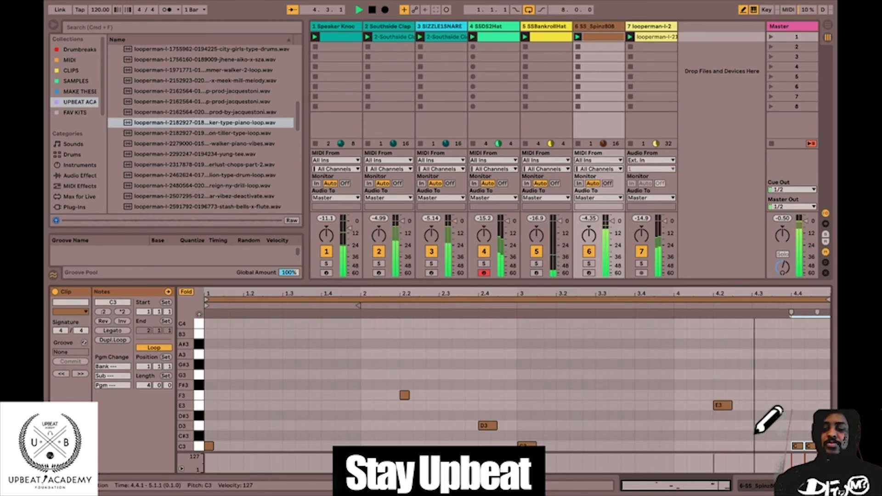
Raise the 808 note at beat 4.2 to G3 while the beat plays, and stop playback.
left_click_drag(713, 404, 714, 386)
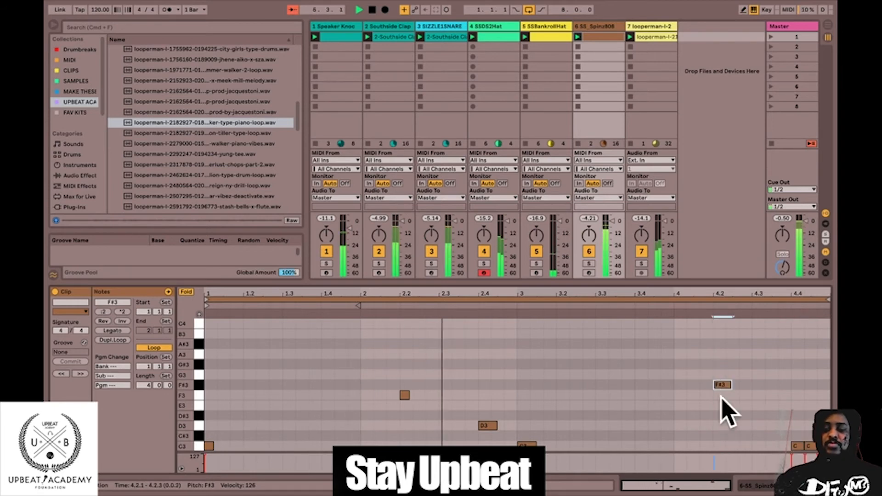
left_click_drag(724, 381, 725, 374)
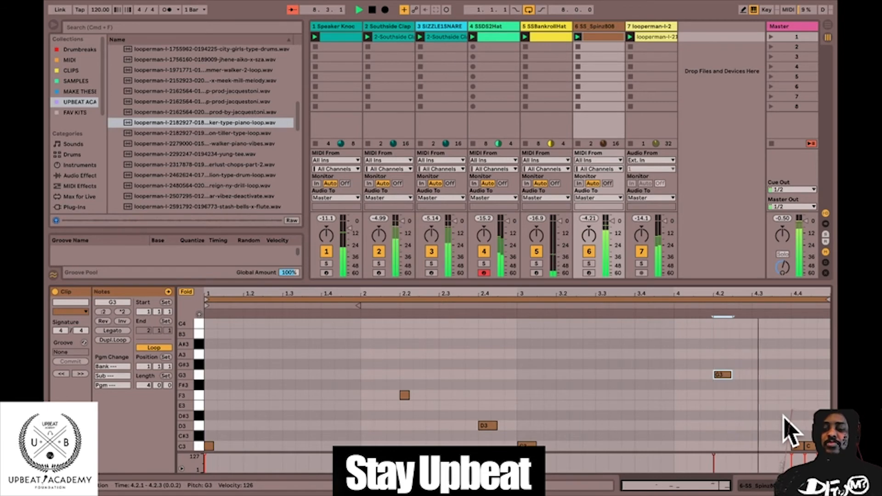
key("space")
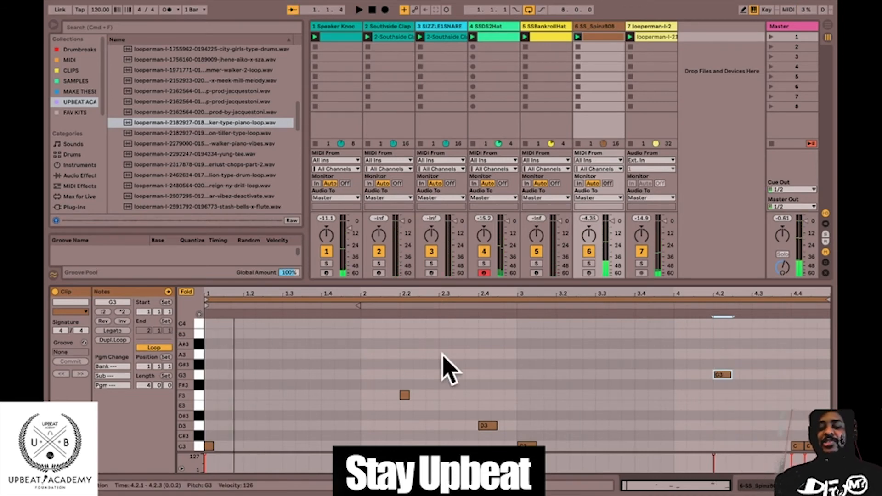
Fold the 808 clip's note editor to examine the pitches used, unfold it and play the beat.
left_click(348, 357)
left_click(244, 434)
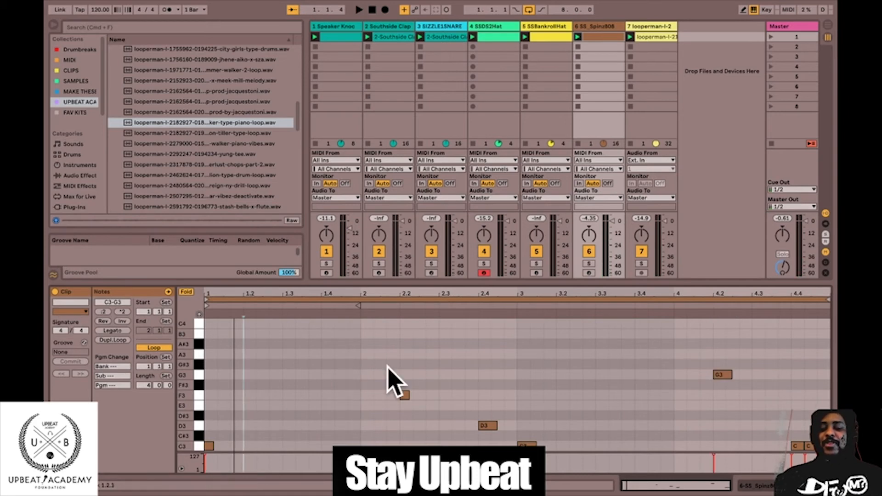
left_click(208, 445)
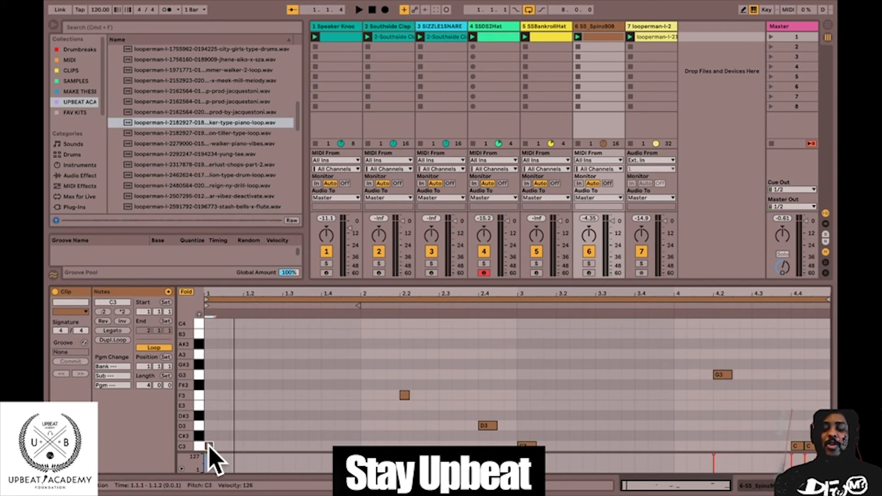
left_click(186, 293)
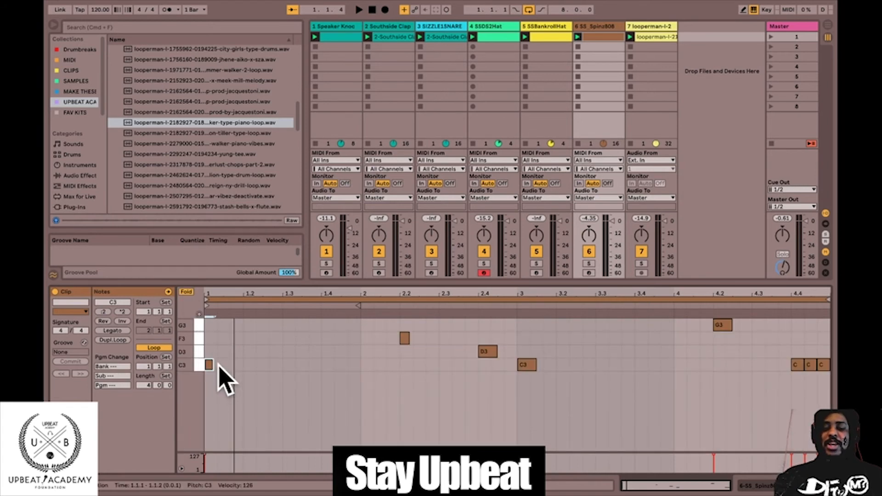
left_click(406, 338)
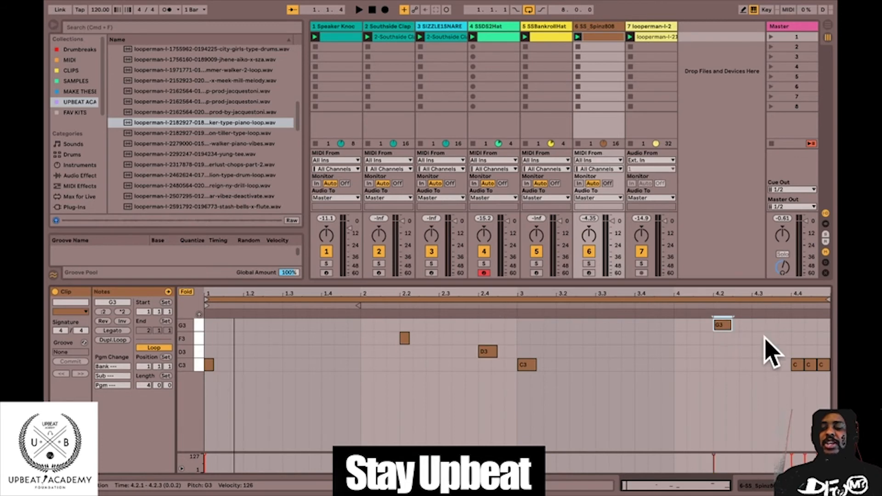
left_click(186, 292)
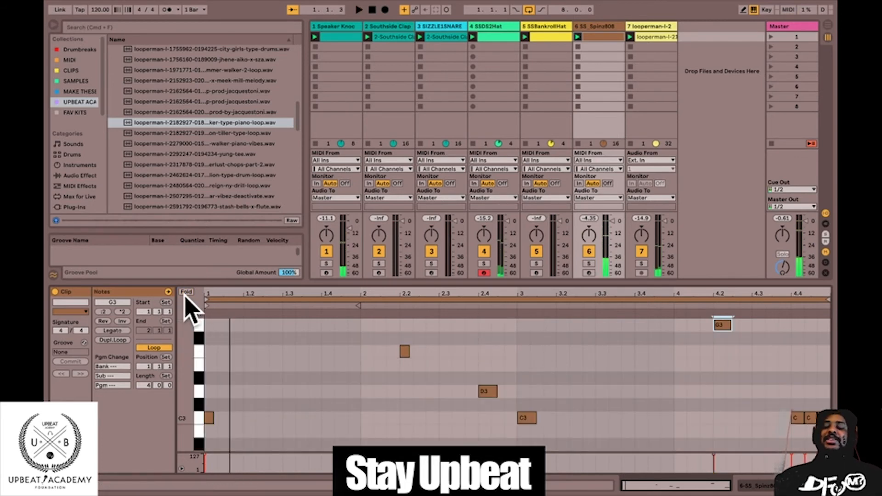
key("space")
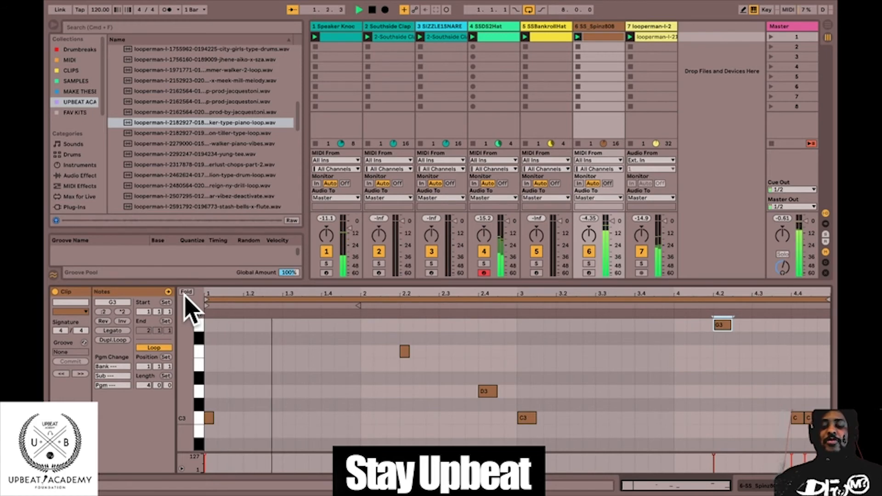
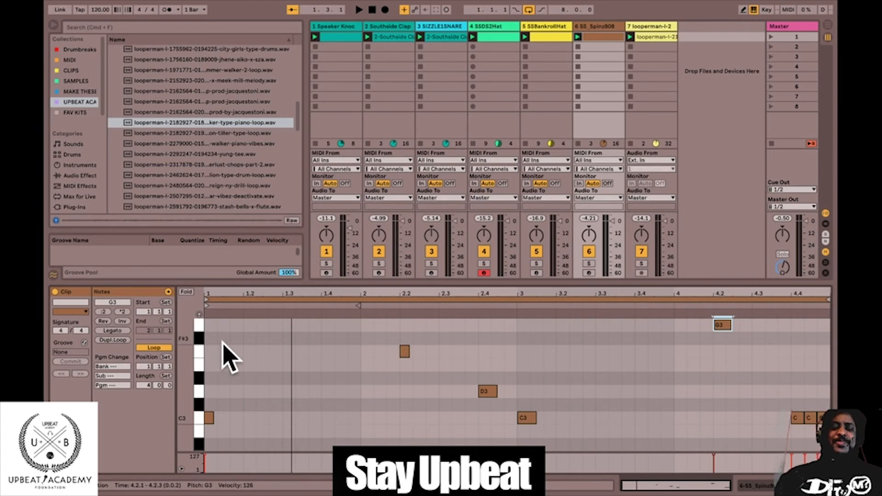
Collapse the LOOPERMAN FEB 2020 folder and expand MIDI DRUM LOOPS to reach the MIDI HATS files.
scroll(251, 156, "up", 10)
scroll(239, 147, "down", 4)
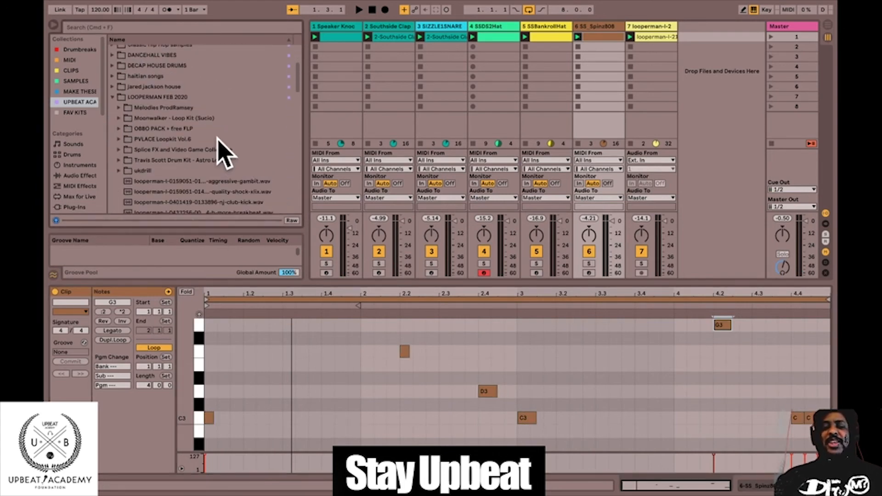
left_click(111, 97)
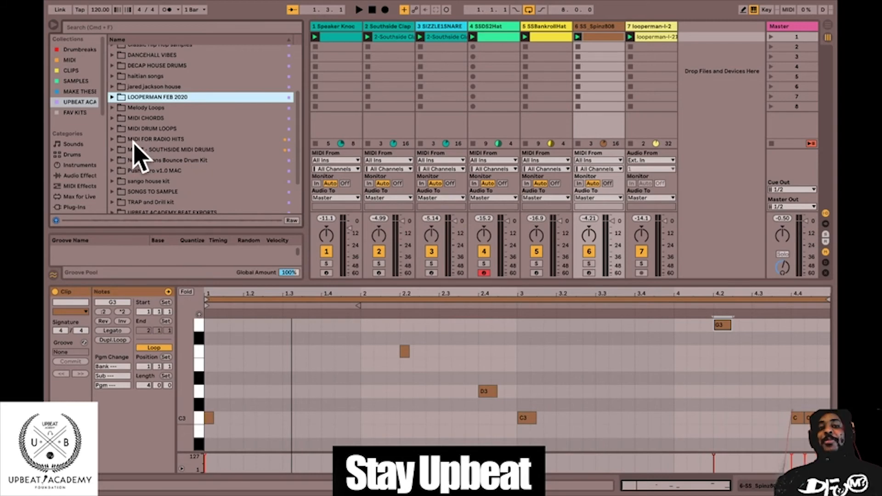
left_click(112, 129)
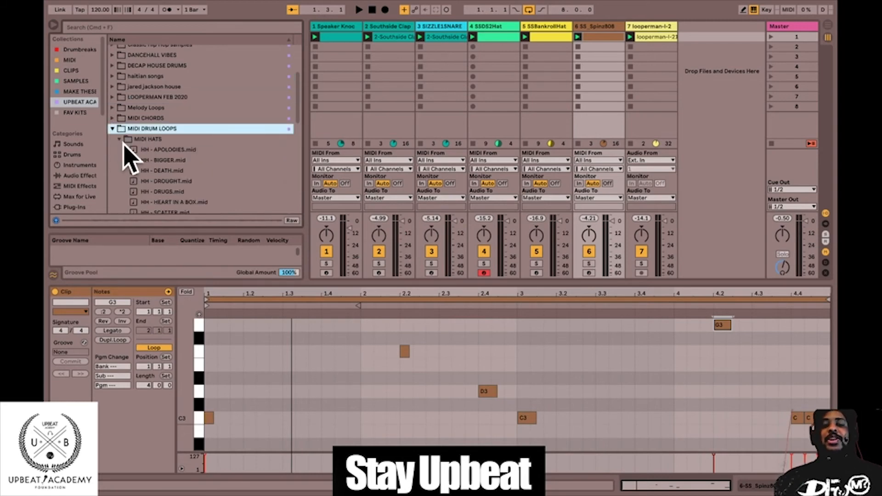
scroll(133, 147, "down", 3)
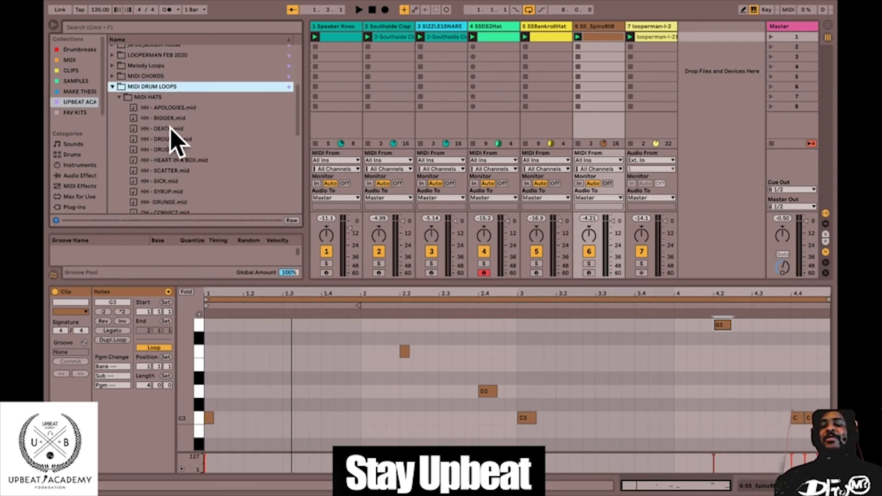
Load HH - DEATH.mid and HH - DRUGS.mid into the second and third clip slots of the SSDS2Hat track, launching each during playback.
scroll(177, 143, "down", 1)
left_click(160, 111)
left_click_drag(386, 75, 497, 52)
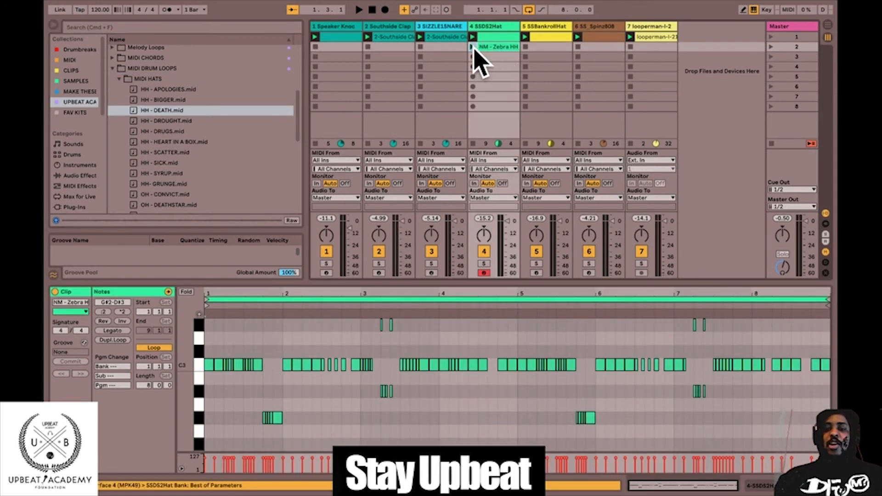
key("space")
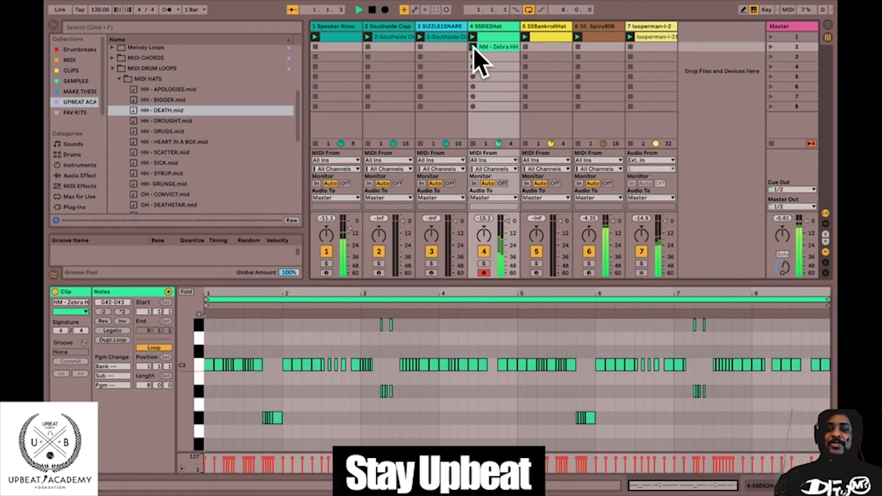
left_click(473, 47)
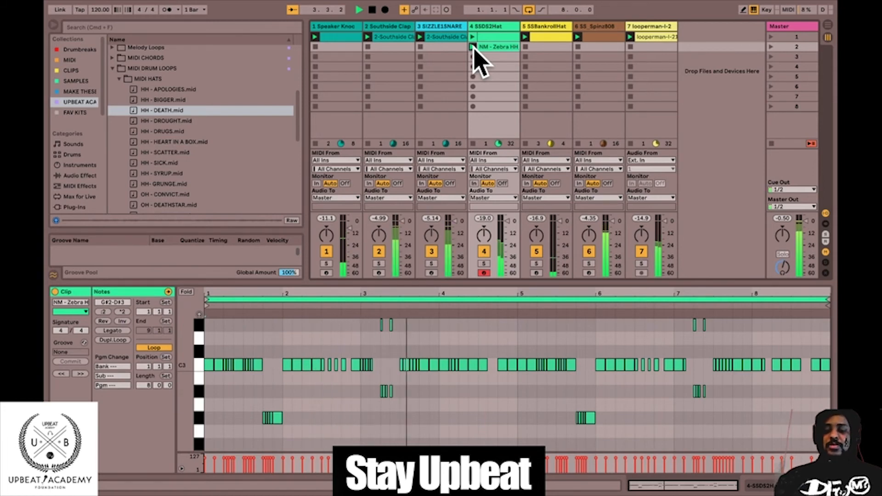
left_click_drag(165, 133, 472, 58)
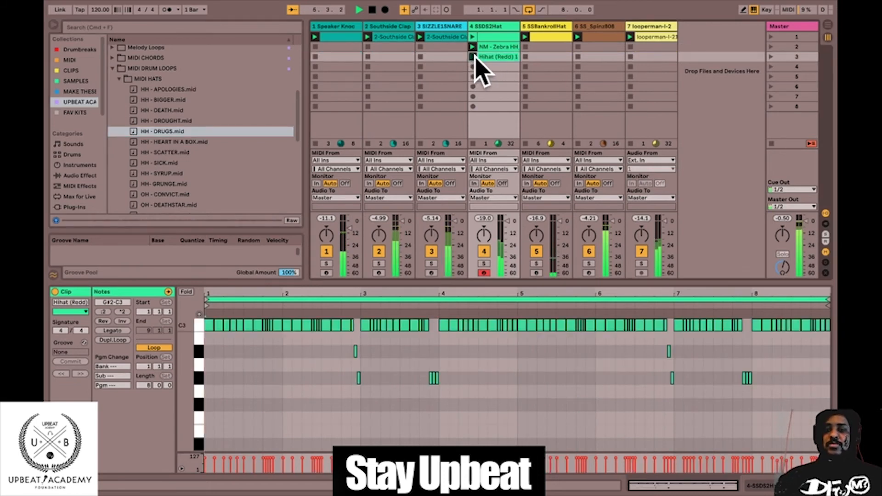
left_click(472, 57)
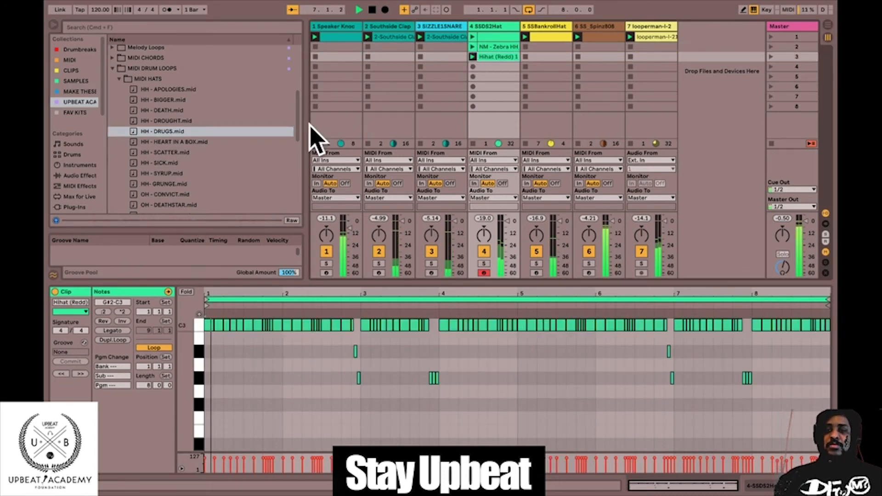
From MIDI Snare Patterns, load Brazy Snare Pattern.mid into the SIZZLE1SNARE track's second clip slot and launch it.
left_click(121, 78)
left_click(119, 99)
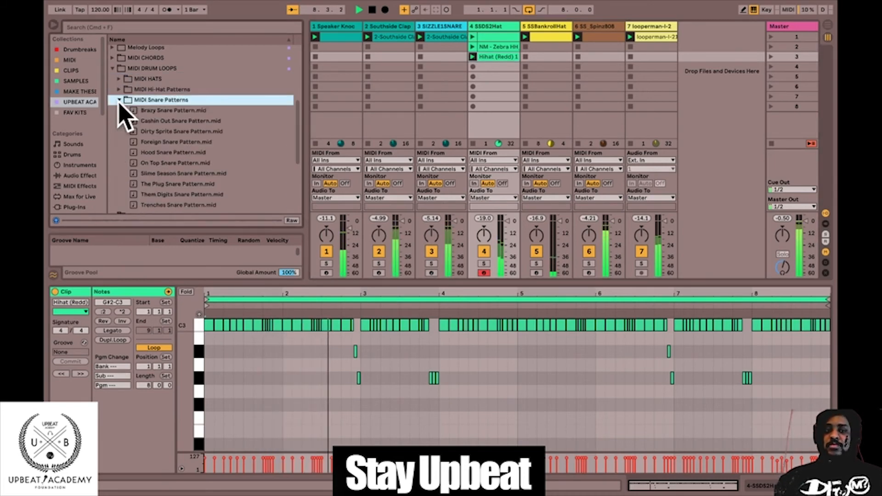
left_click_drag(151, 110, 427, 47)
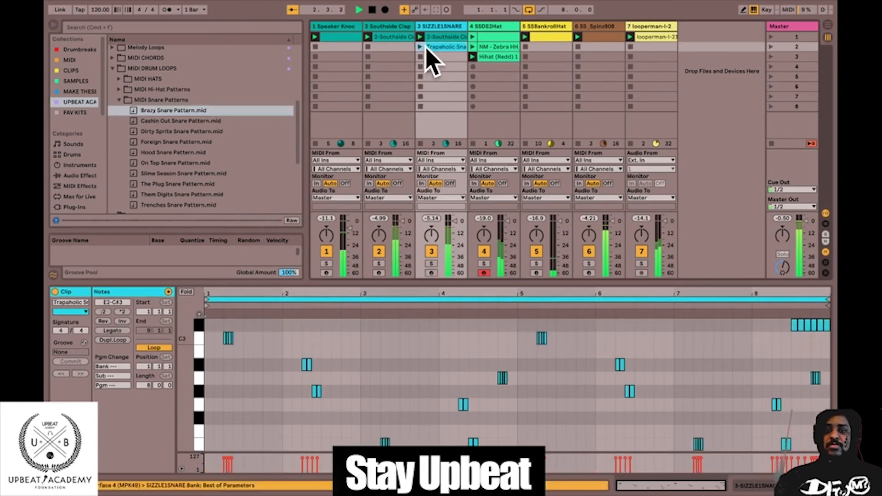
left_click(420, 47)
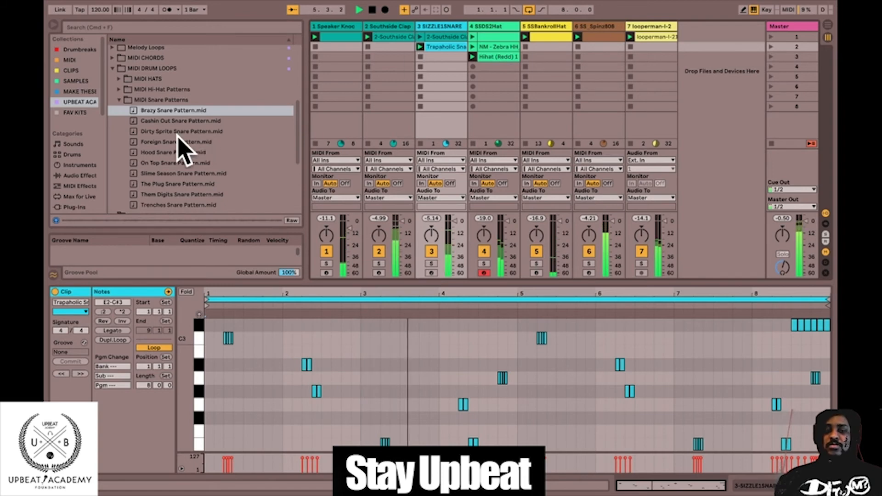
Replace the SIZZLE1SNARE track's second clip with Dirty Sprite Snare Pattern.mid, audition it and stop playback.
left_click_drag(157, 132, 429, 48)
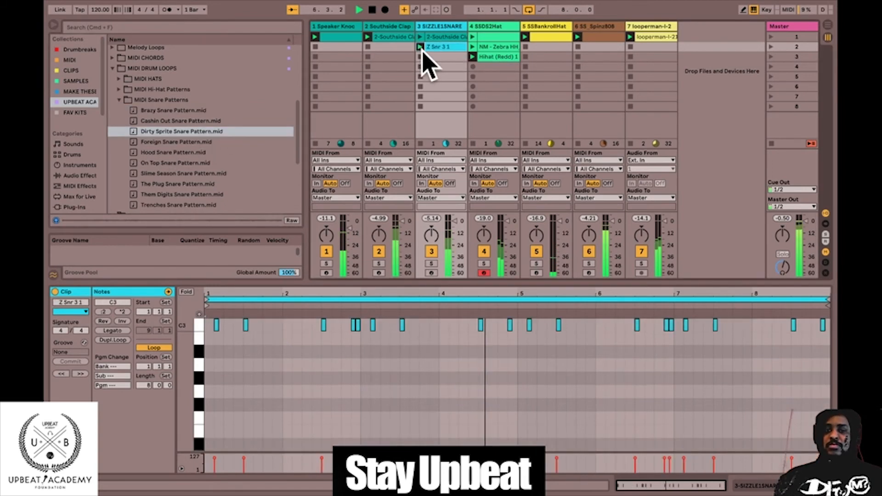
key("space")
left_click(420, 46)
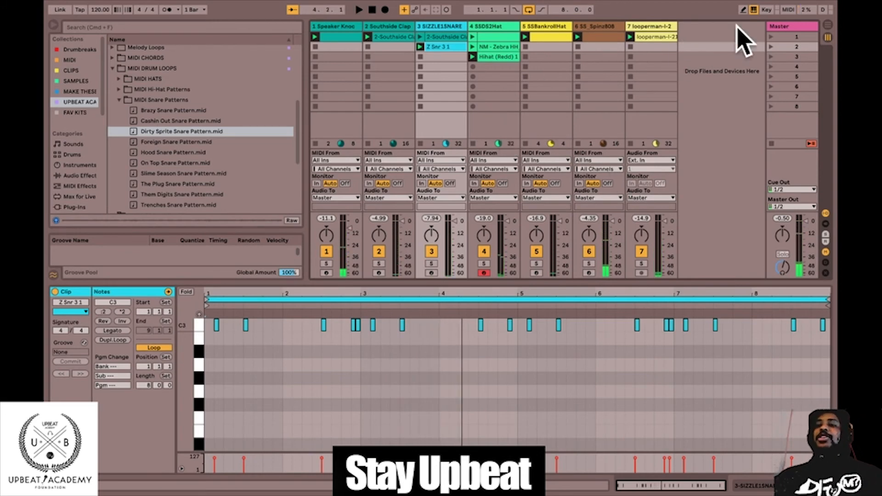
Launch scene 1 and play the SIZZLE1SNARE track's second-slot snare clip together with it.
left_click(772, 37)
key("space")
left_click_drag(162, 130, 427, 50)
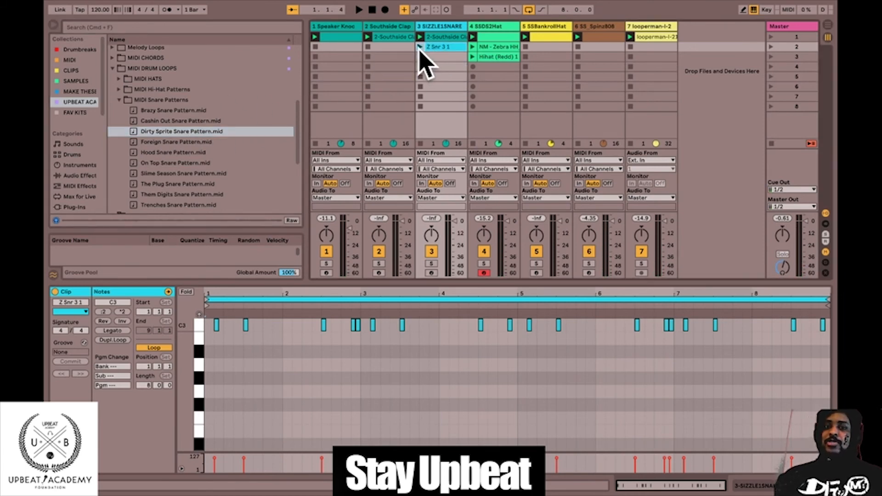
left_click(419, 46)
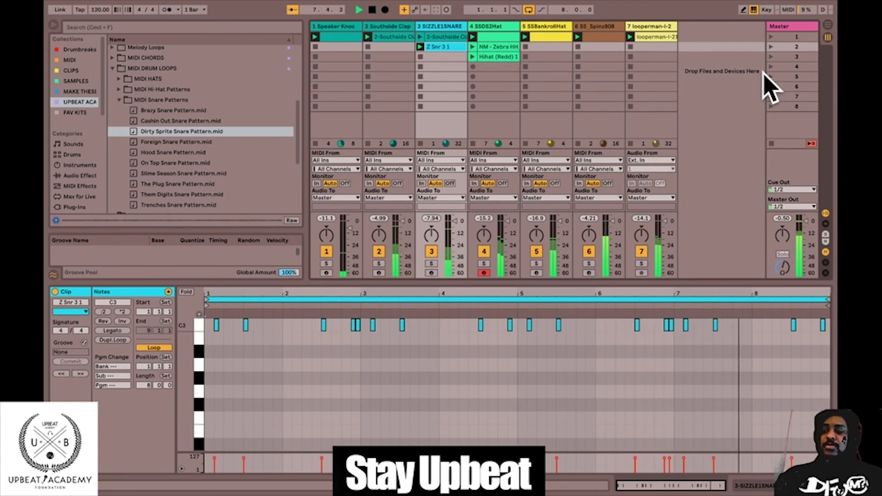
Examine the MIDI Hi-Hat Patterns files, collapse MIDI DRUM LOOPS and stop playback.
left_click(119, 99)
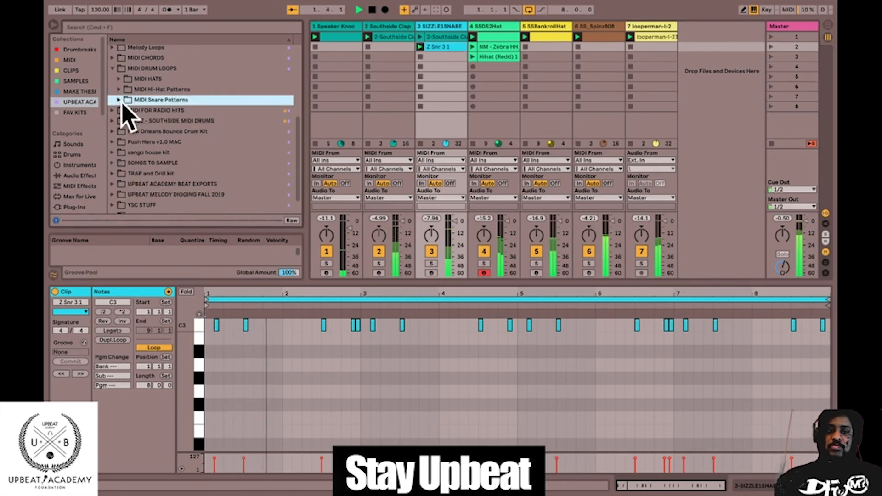
left_click(119, 89)
left_click(118, 71)
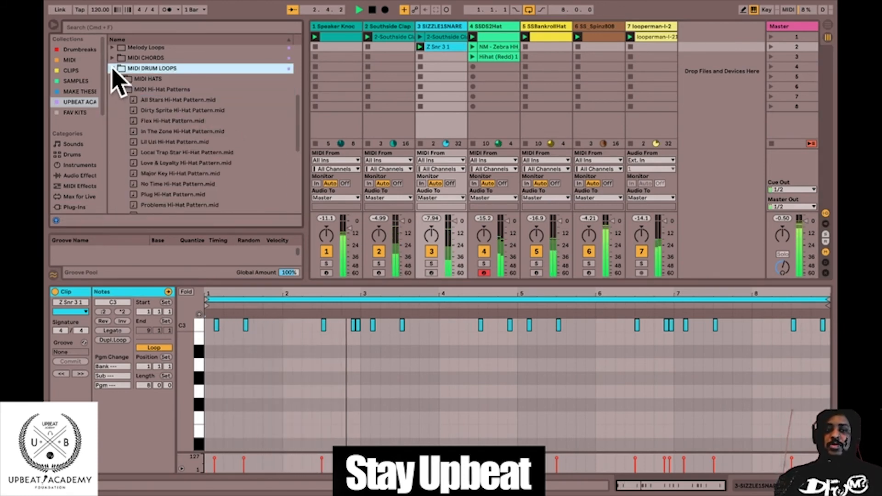
left_click(112, 61)
left_click(113, 66)
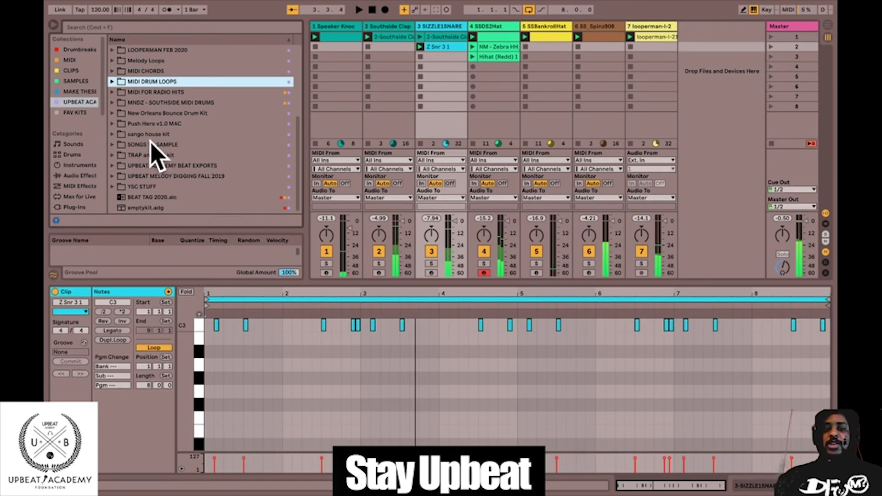
scroll(148, 128, "up", 6)
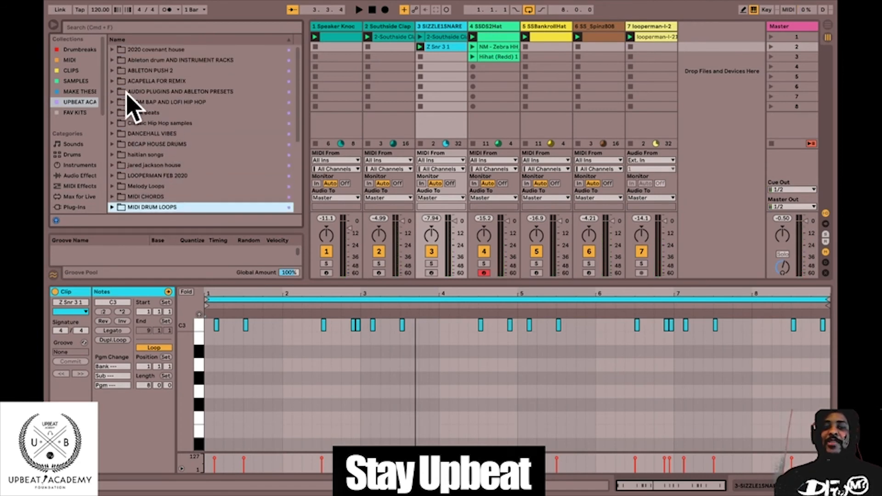
scroll(213, 123, "down", 6)
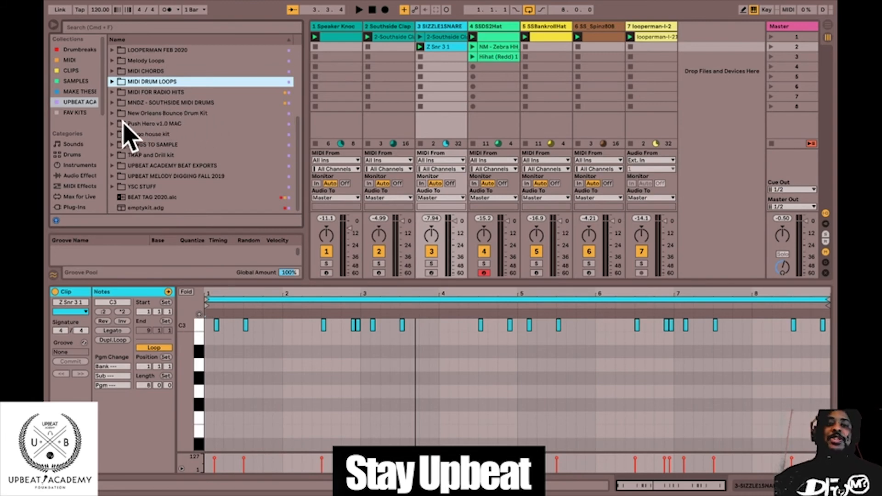
Restart the beat and expand the packs folder within sounds in the Splice sounds location.
key("space")
scroll(82, 166, "down", 5)
scroll(83, 168, "down", 4)
scroll(89, 173, "up", 2)
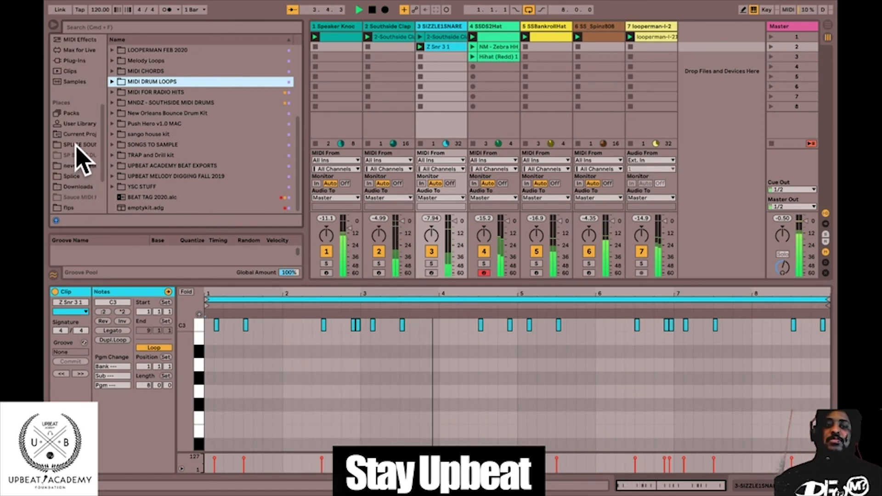
left_click(79, 144)
left_click(112, 49)
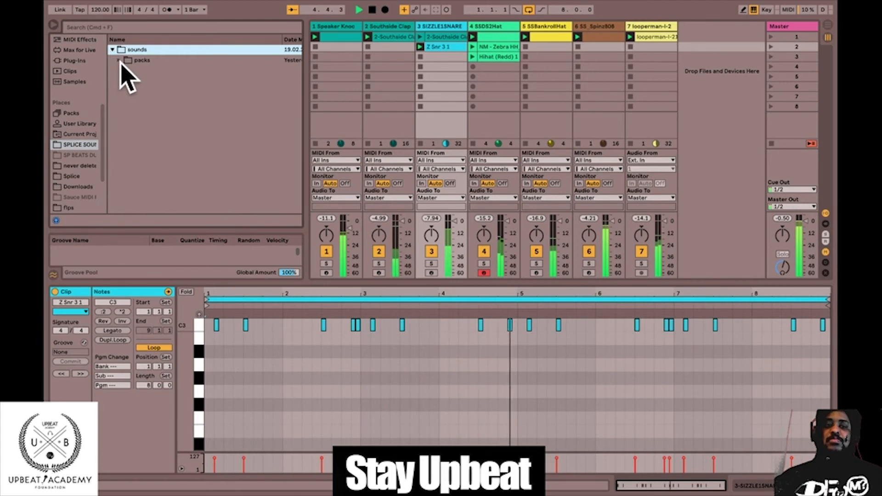
left_click(119, 60)
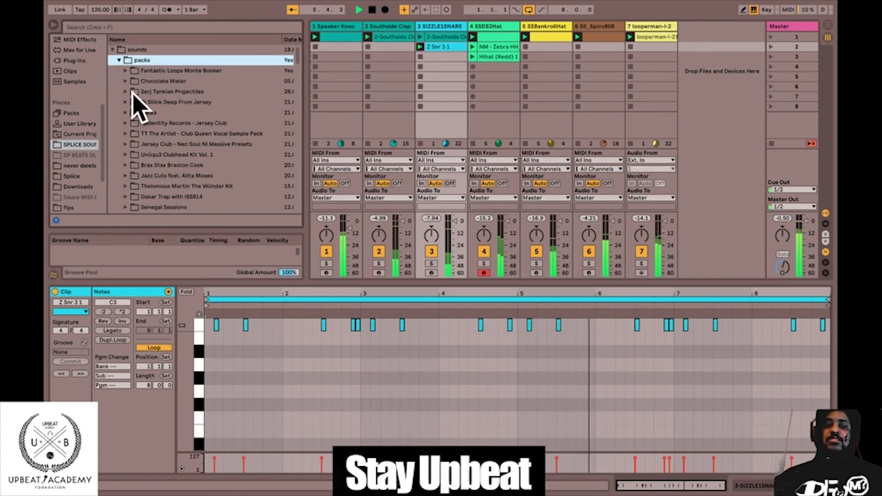
Expand the Senegal Sessions pack's One_Shots and Flute folders and preview SS_SS_flute_riff_chestnut_Dm.wav over the beat.
scroll(148, 150, "down", 4)
scroll(148, 156, "down", 3)
left_click(125, 81)
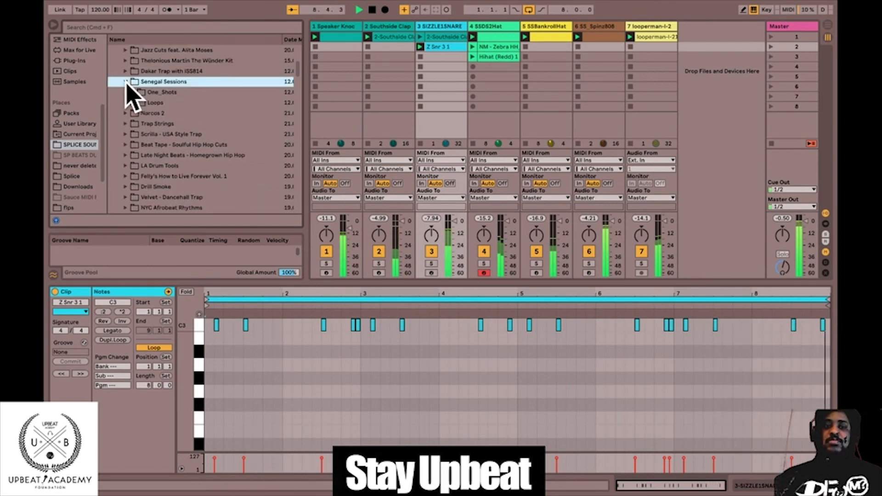
left_click(132, 92)
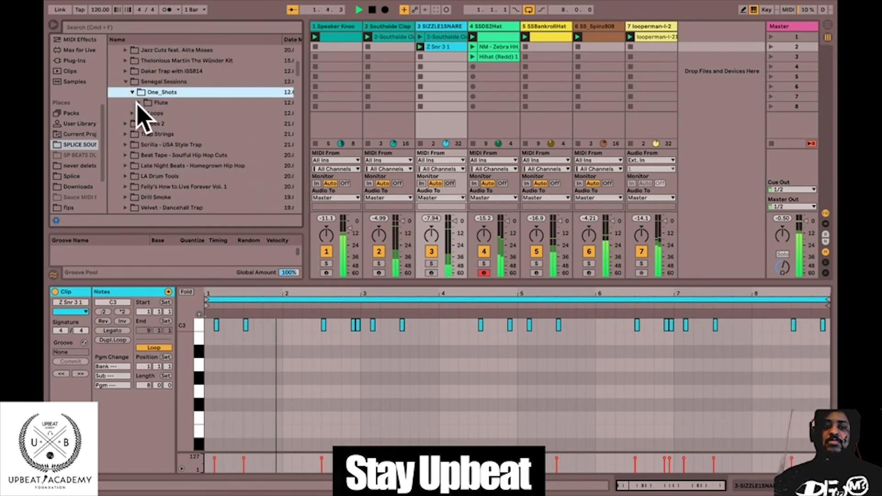
left_click(139, 102)
left_click(149, 114)
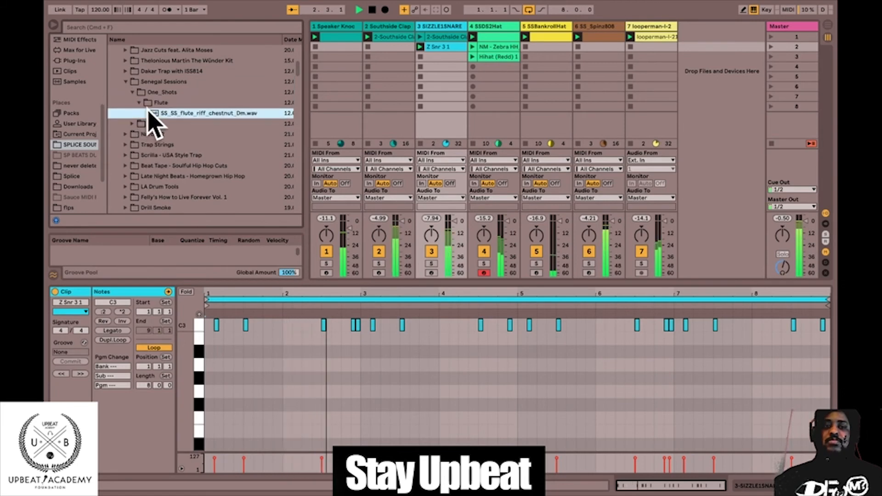
left_click(157, 146)
Expand the Drill Smoke pack down to the contents of the FL_DS_Kit02_140_Fm folder.
scroll(158, 150, "down", 10)
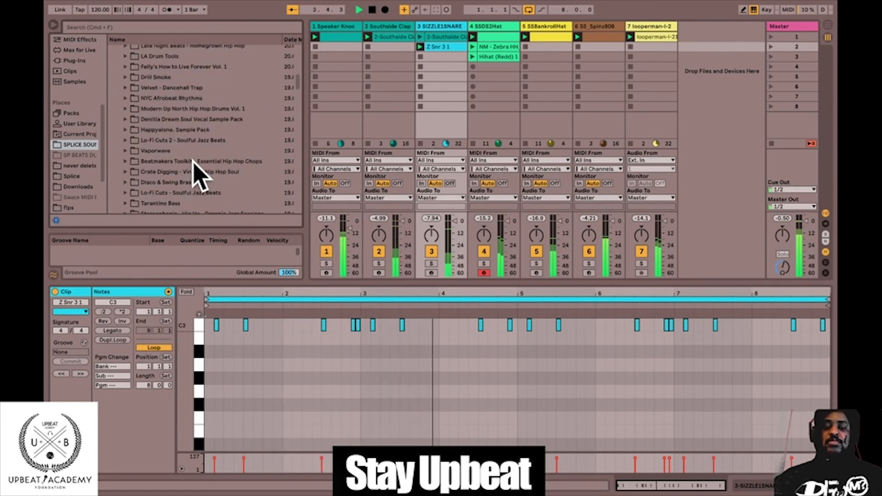
scroll(140, 116, "up", 3)
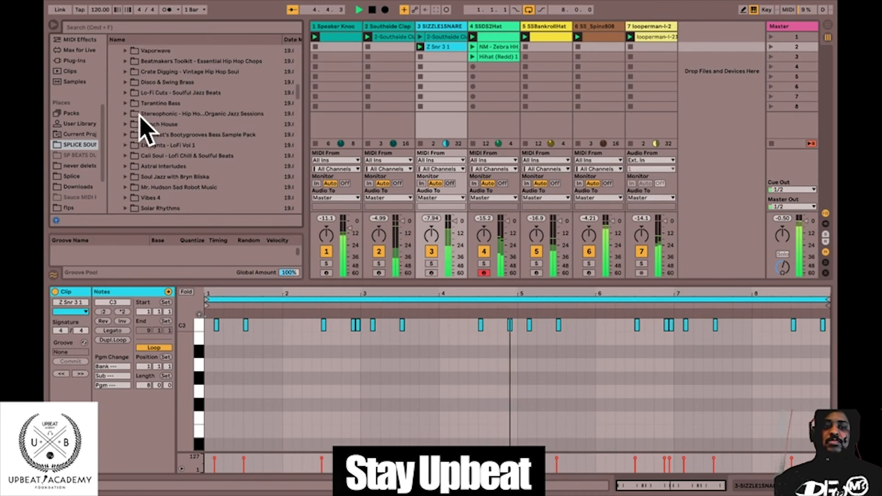
left_click(126, 50)
left_click(133, 60)
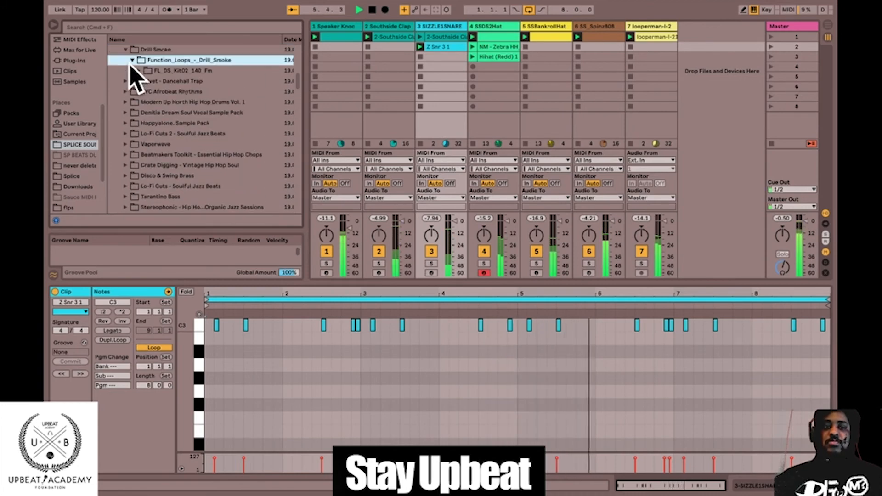
left_click(139, 70)
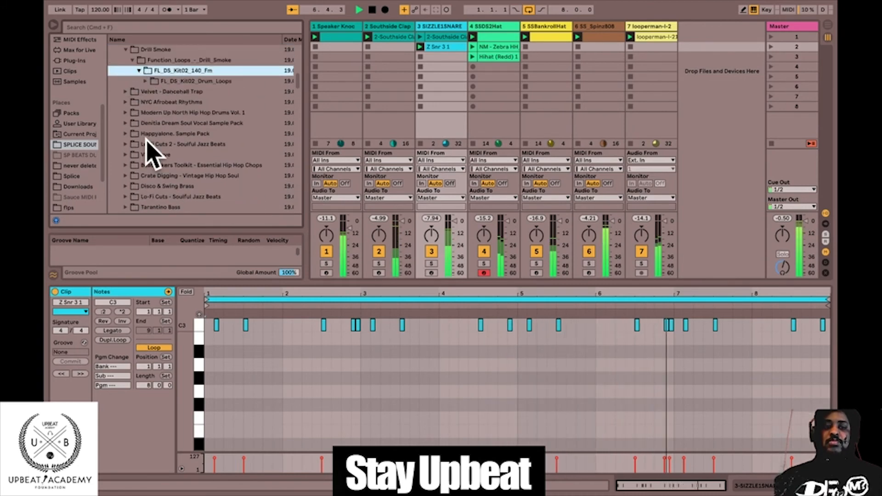
Expand the Maaly Raw Official Sound Kit down to the files in its MAALY_RAW_vocals folder.
scroll(154, 148, "down", 5)
scroll(139, 130, "down", 4)
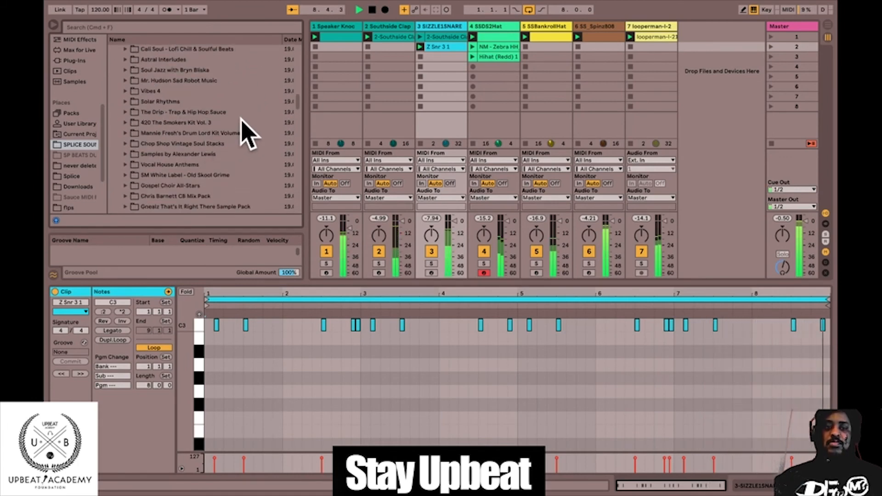
scroll(220, 183, "down", 1)
scroll(220, 183, "down", 3)
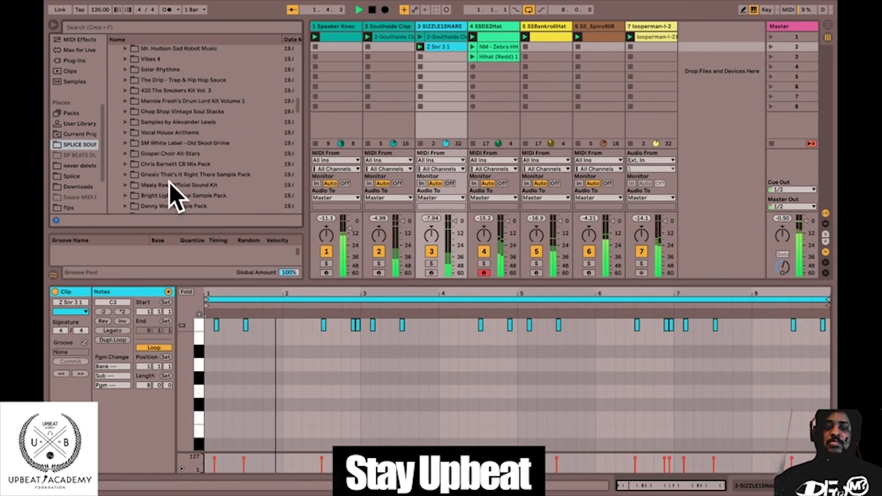
scroll(236, 139, "down", 2)
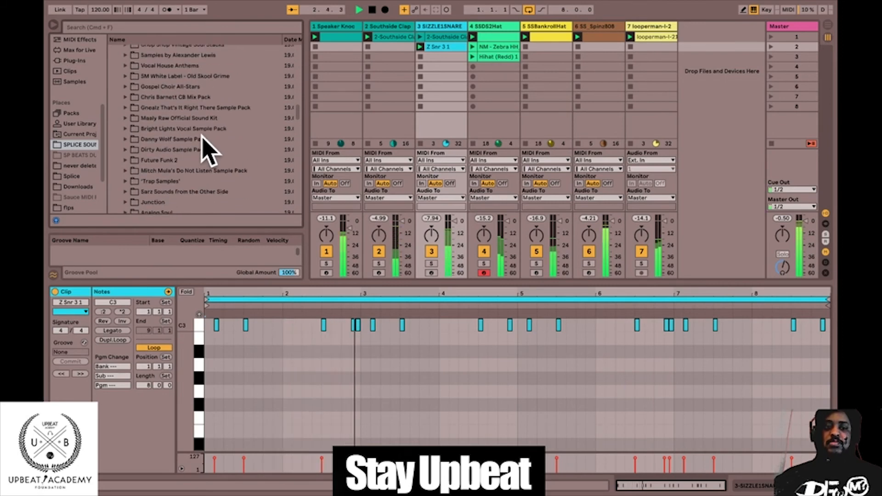
left_click(125, 119)
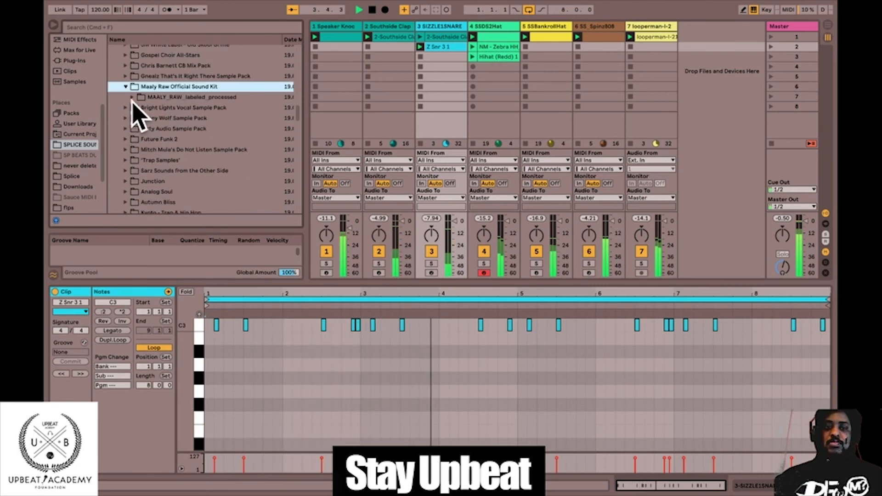
left_click(132, 98)
left_click(145, 138)
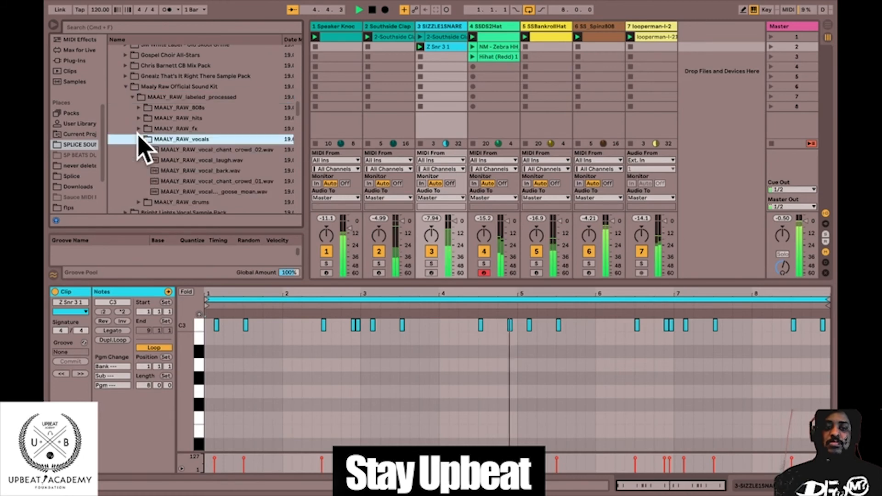
Preview the Maaly Raw vocal samples and add MAALY_RAW_vocal_laugh.wav as a clip on a new audio track.
left_click(167, 149)
left_click(190, 160)
left_click(191, 170)
left_click(193, 161)
left_click_drag(193, 161, 685, 32)
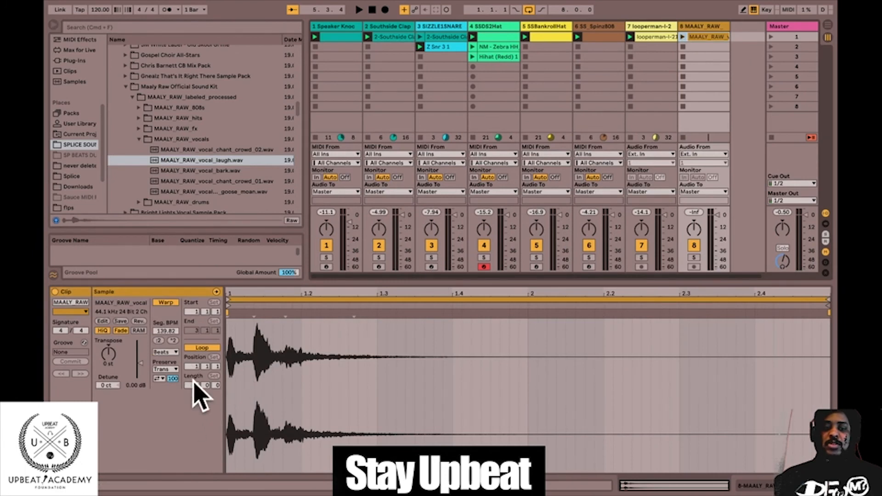
Set the laugh clip's loop length to 8 bars with Complex warp mode and launch the first scene.
left_click_drag(192, 387, 192, 362)
left_click_drag(820, 298, 628, 299)
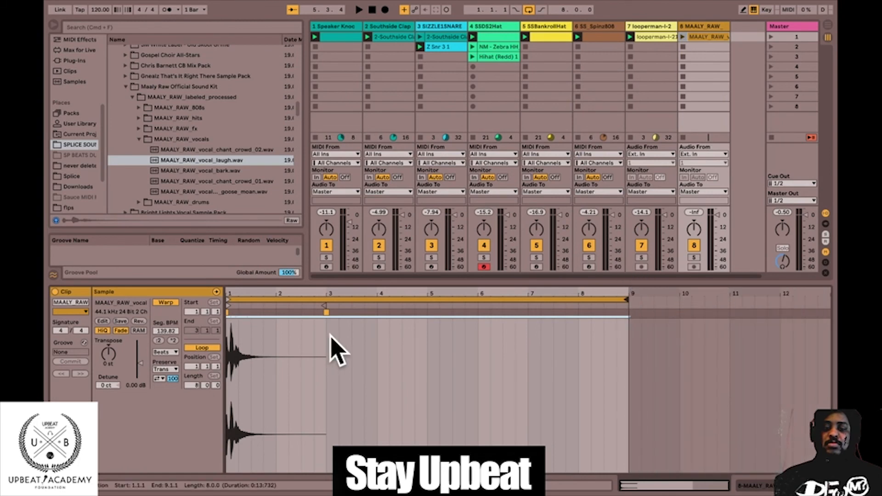
left_click(168, 354)
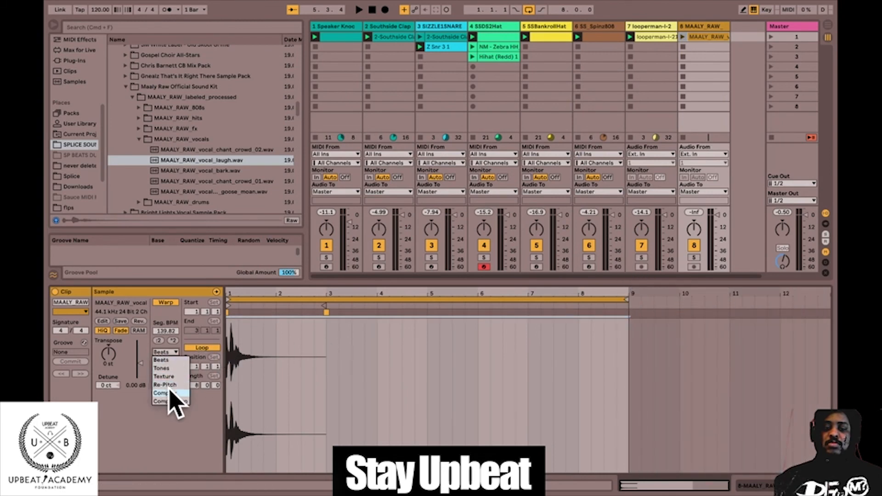
left_click(169, 388)
left_click(772, 36)
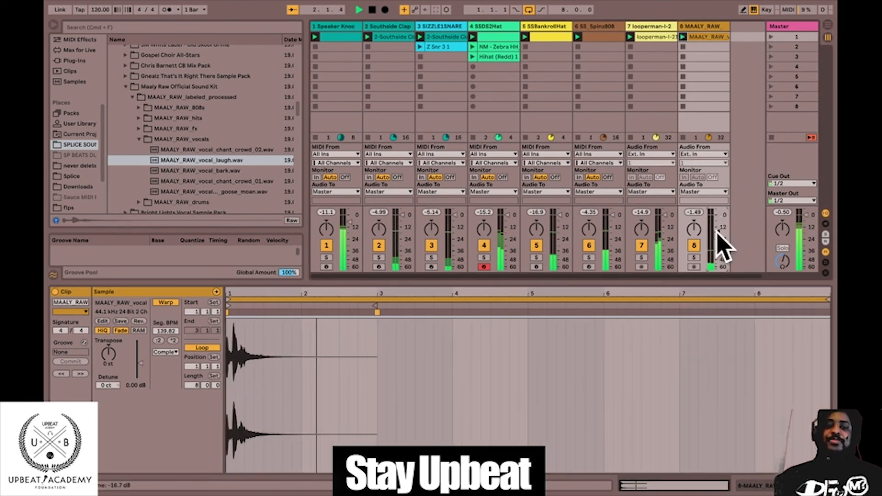
Collapse the Maaly Raw vocals folder and the whole sound kit, and sort the browser list by name.
left_click(139, 138)
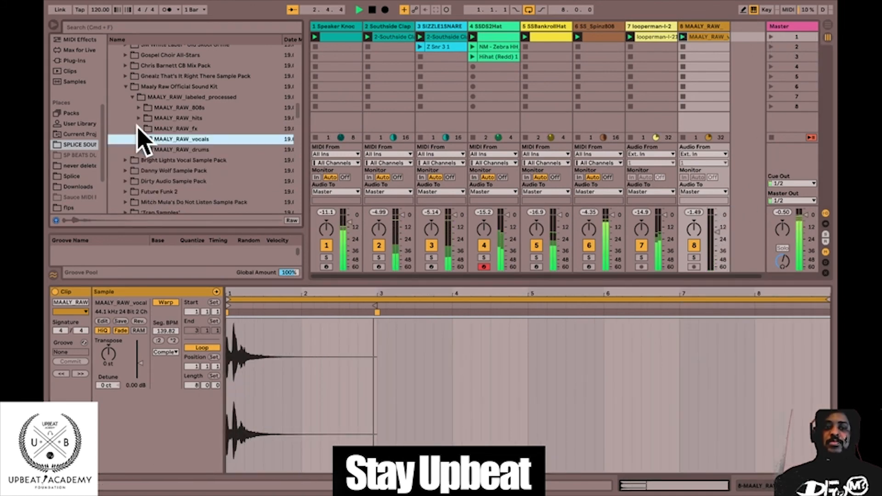
left_click(129, 86)
left_click(135, 36)
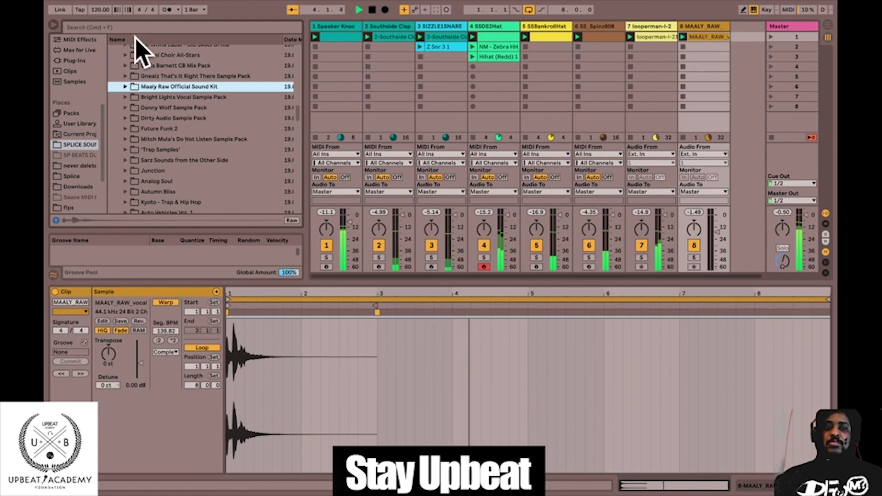
Expand OSHI's Care Package Vol 2 down to the OSHI_drum_loops folder within OSHI_drums.
scroll(177, 113, "down", 15)
scroll(181, 118, "down", 8)
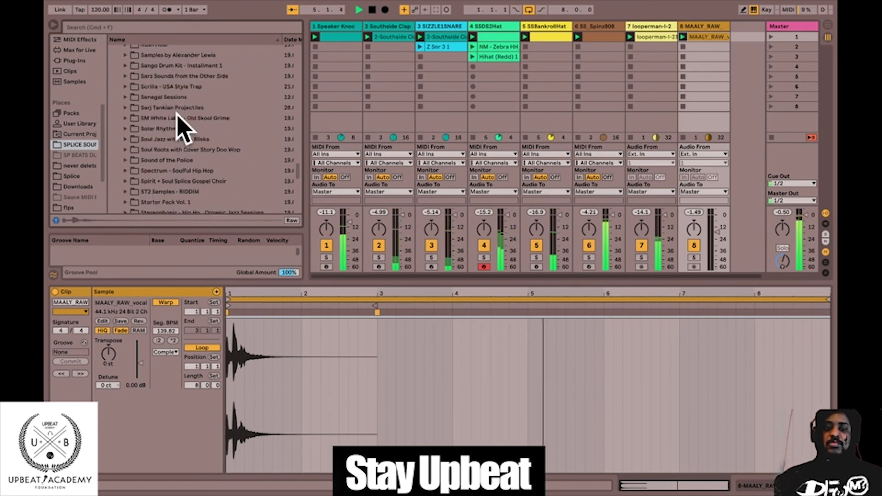
scroll(206, 105, "up", 10)
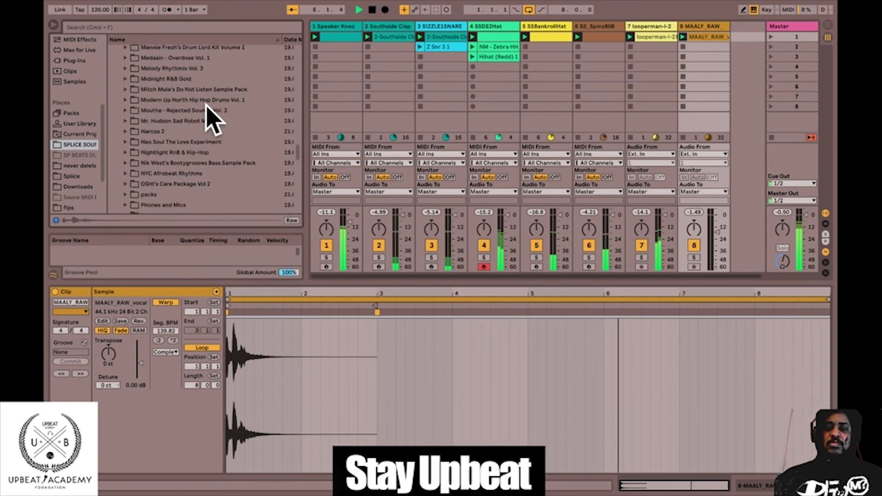
scroll(206, 108, "down", 9)
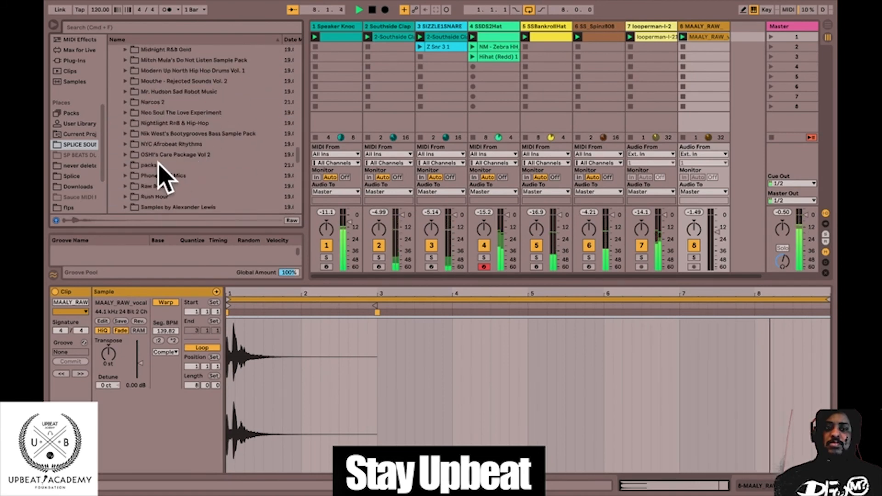
left_click(125, 154)
left_click(132, 165)
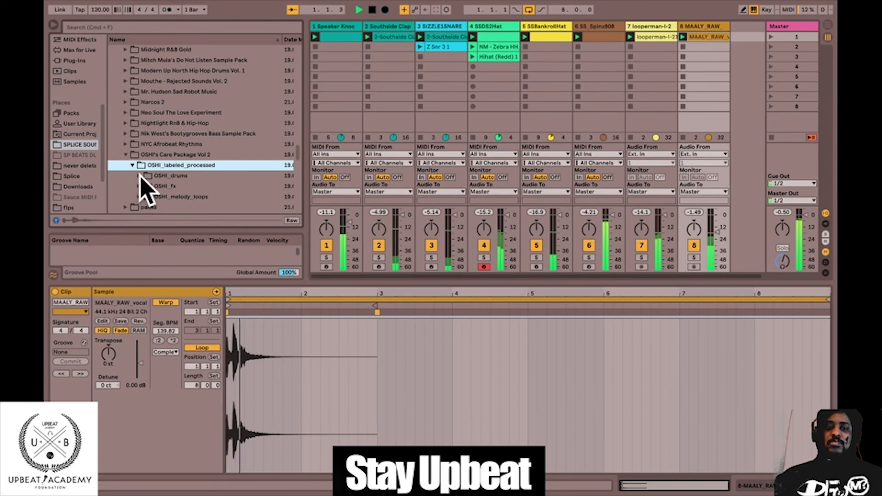
left_click(140, 176)
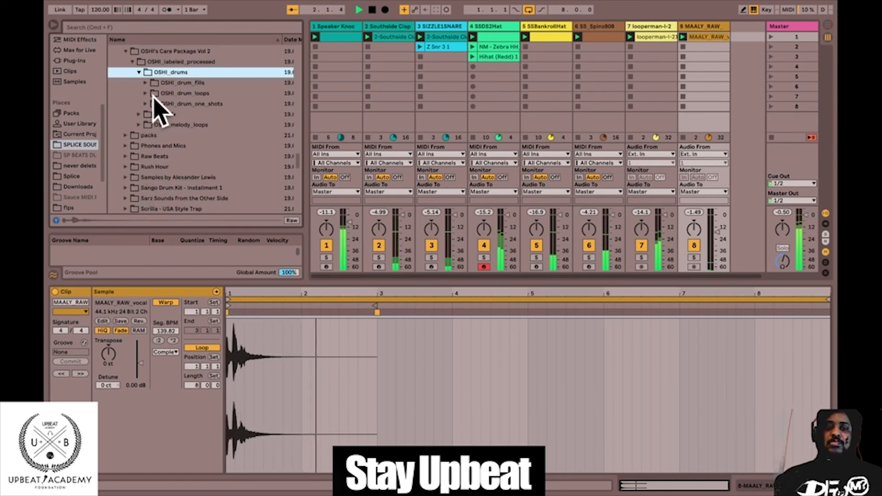
left_click(153, 93)
Audition the OSHI drum loops and play OSHI_drum_loop_ego_140.wav with the beat on a new audio track.
left_click(166, 125)
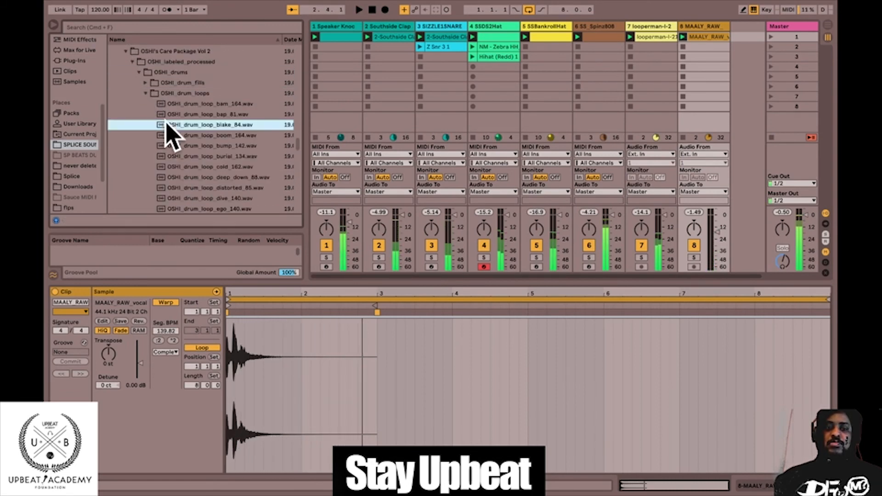
left_click(196, 146)
left_click(198, 157)
scroll(221, 164, "down", 4)
left_click(219, 145)
left_click(211, 136)
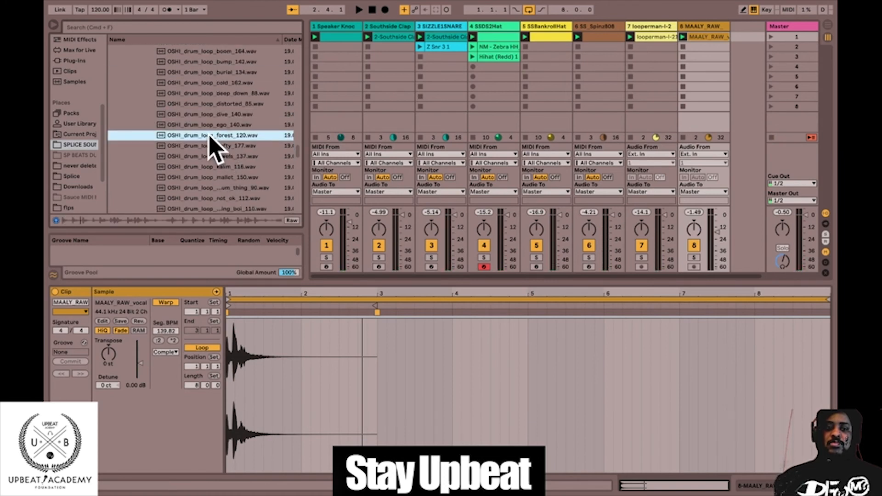
key("Up")
key("Up")
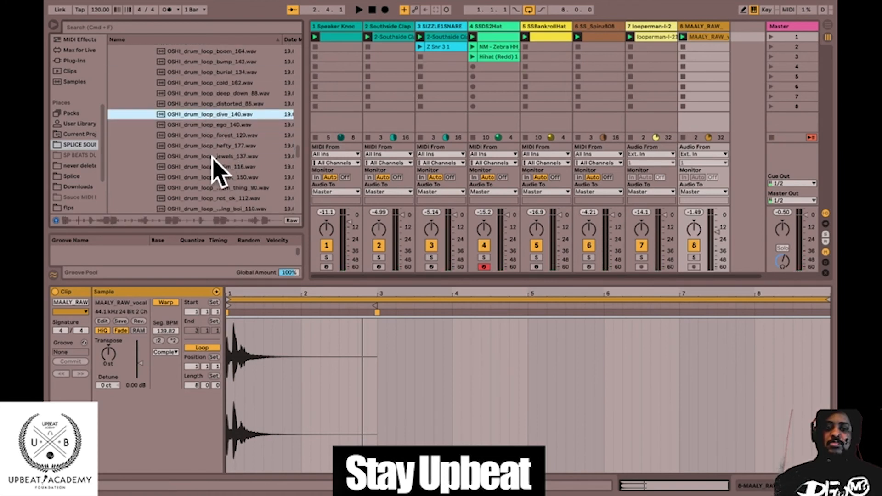
left_click_drag(205, 123, 735, 40)
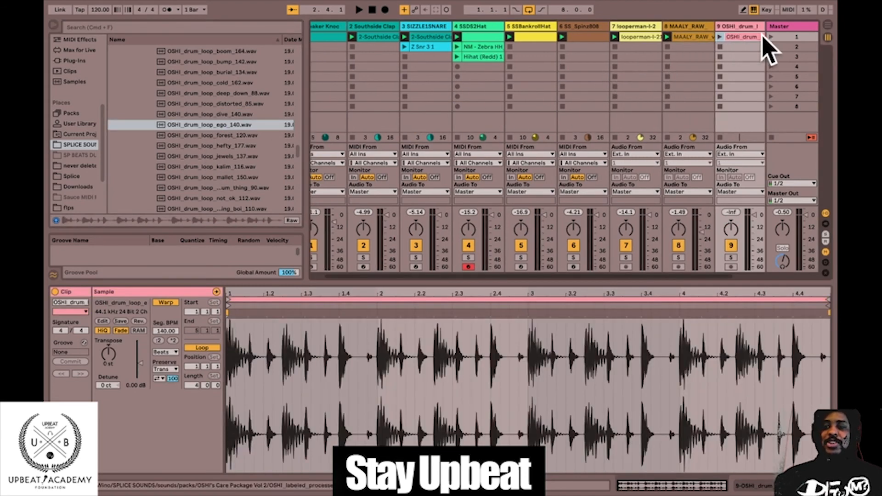
left_click(776, 38)
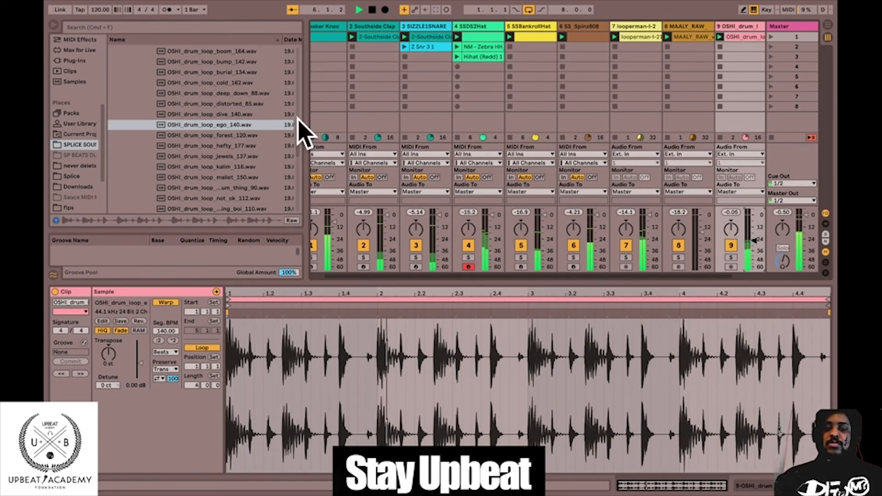
Preview further OSHI drum loops and replace the track 9 clip with OSHI_drum_loop_scotty_filter_134.wav, relaunching the first scene.
scroll(301, 122, "down", 1)
left_click(282, 176)
scroll(257, 188, "down", 3)
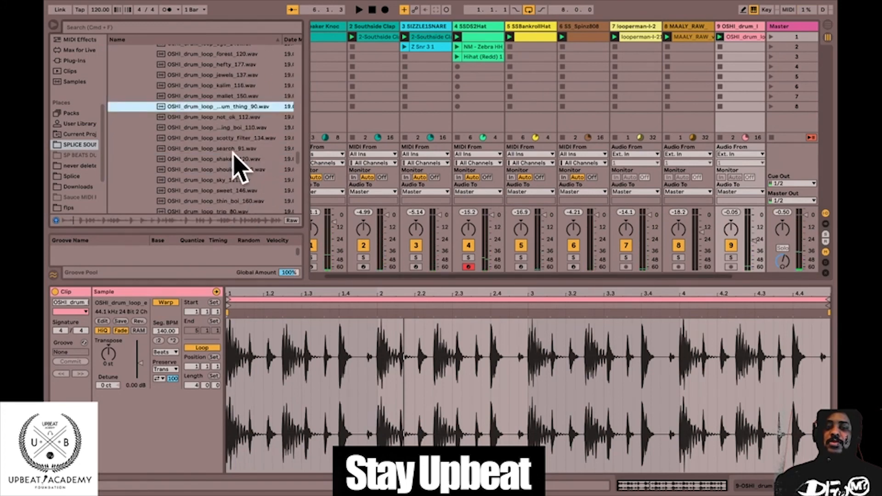
key("Down")
key("Down")
key("Down")
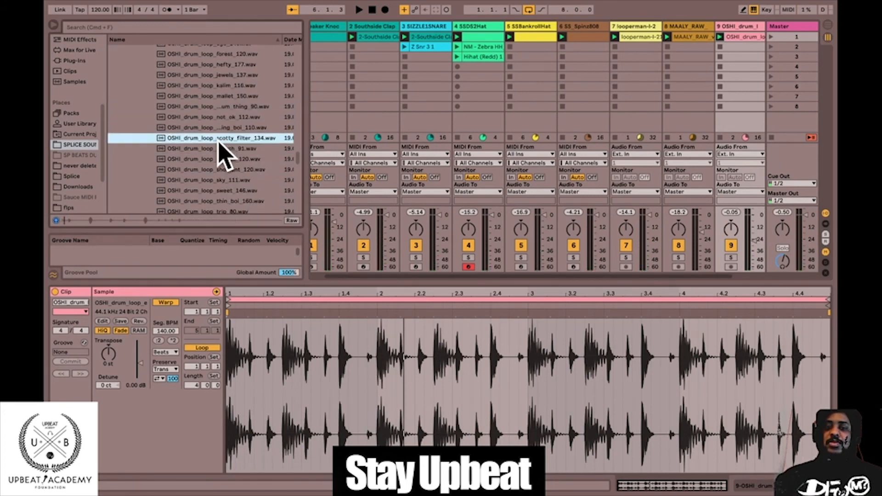
left_click_drag(217, 140, 742, 39)
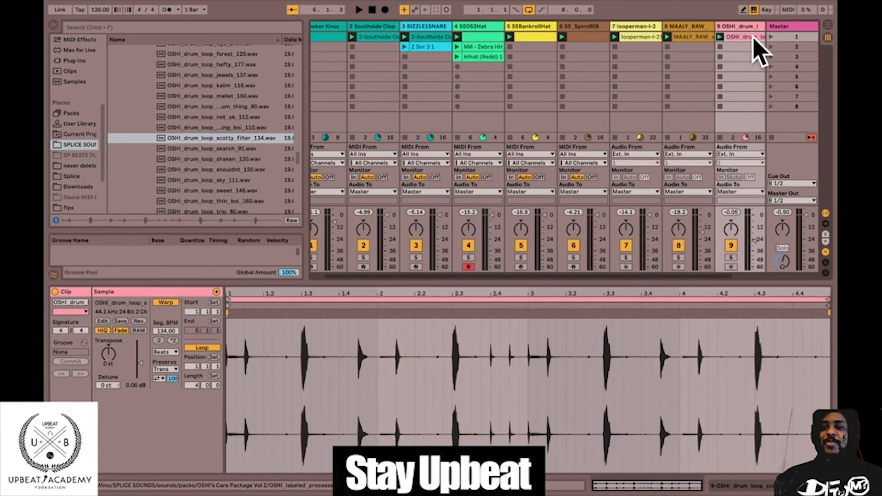
left_click(771, 36)
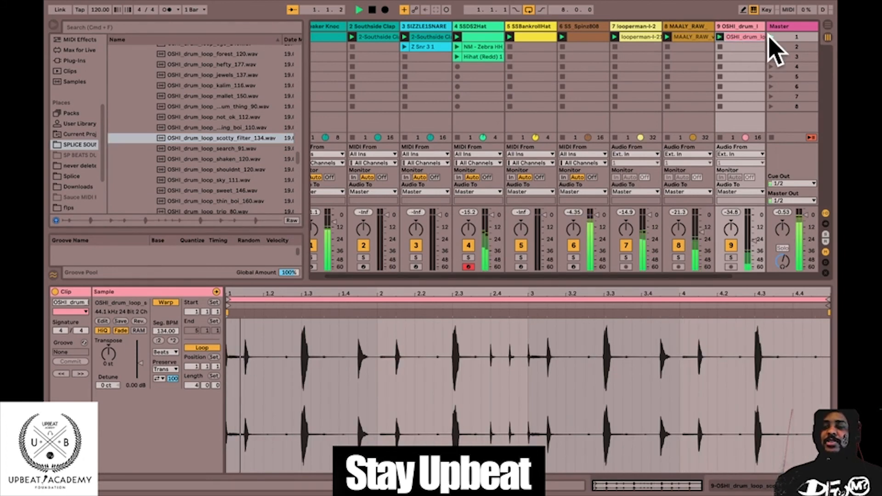
Raise the OSHI drum loop track's volume and set its clip's warp mode to Complex.
left_click_drag(753, 239, 753, 236)
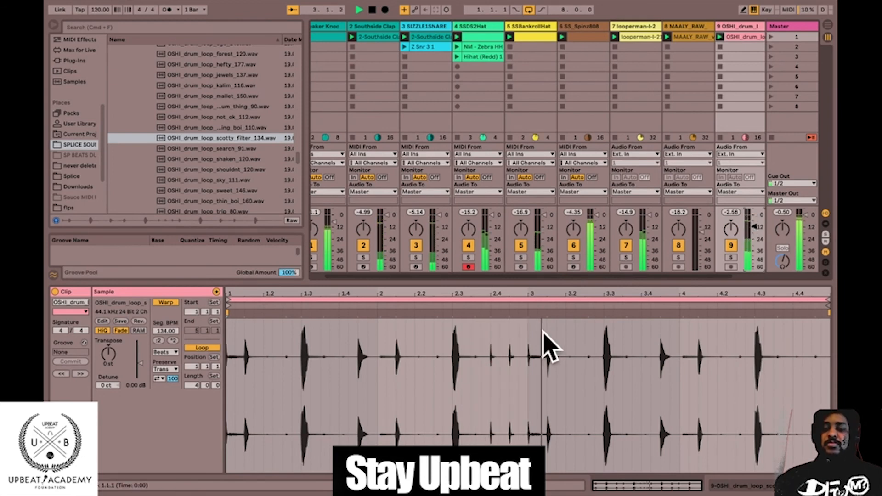
left_click(178, 353)
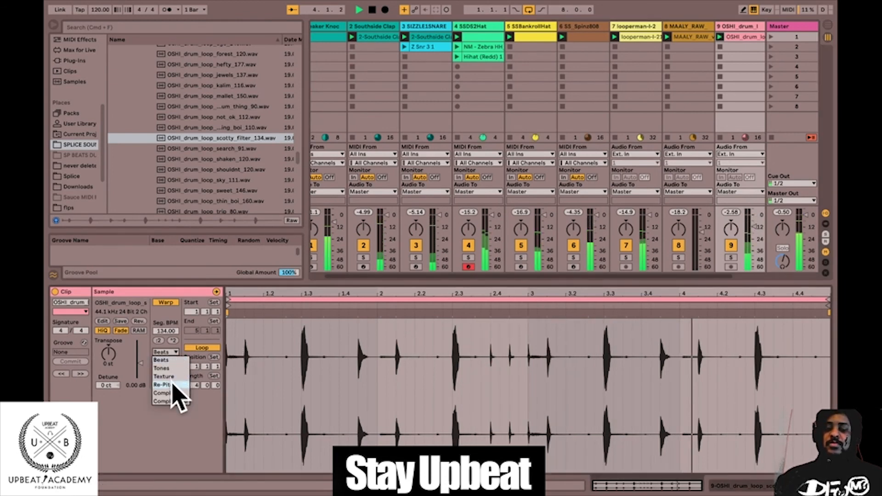
left_click(173, 396)
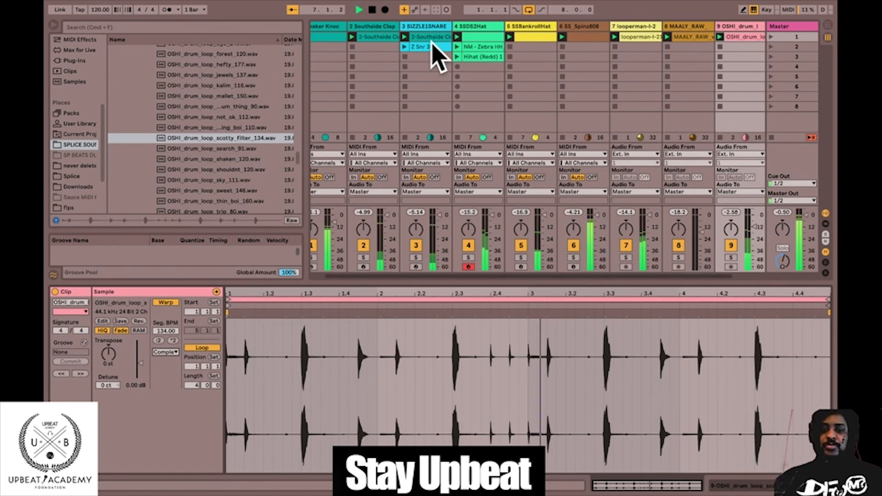
Play the beat with the Z Snr 3 1 clip on the SIZZLE1SNARE track and stop playback.
left_click(405, 47)
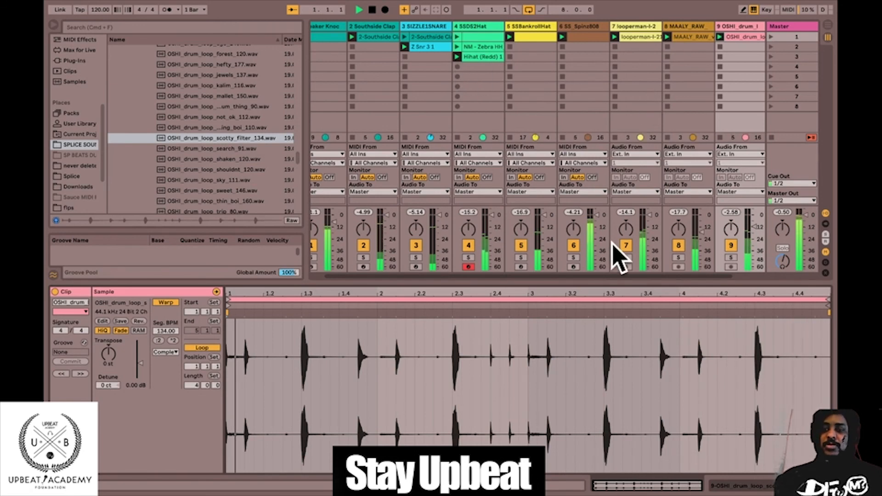
key("space")
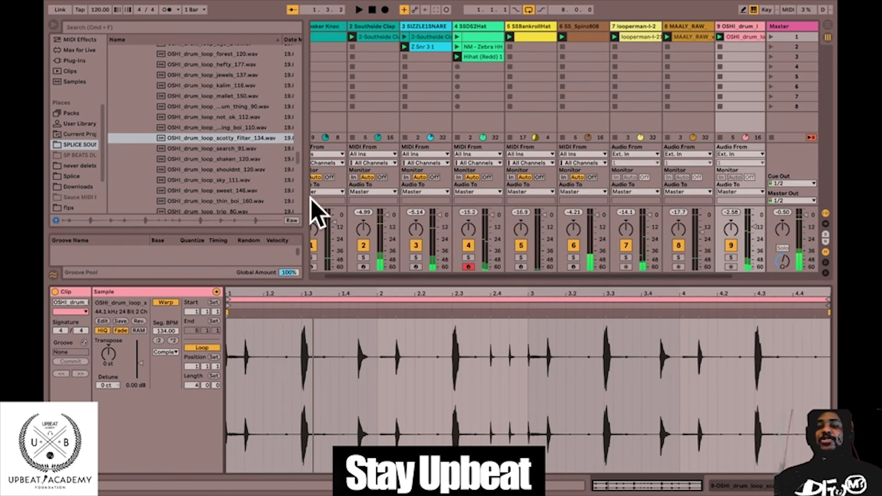
Hide the browser and rename the first clip on the Speaker Knoc track KICK DRUM.
left_click(53, 25)
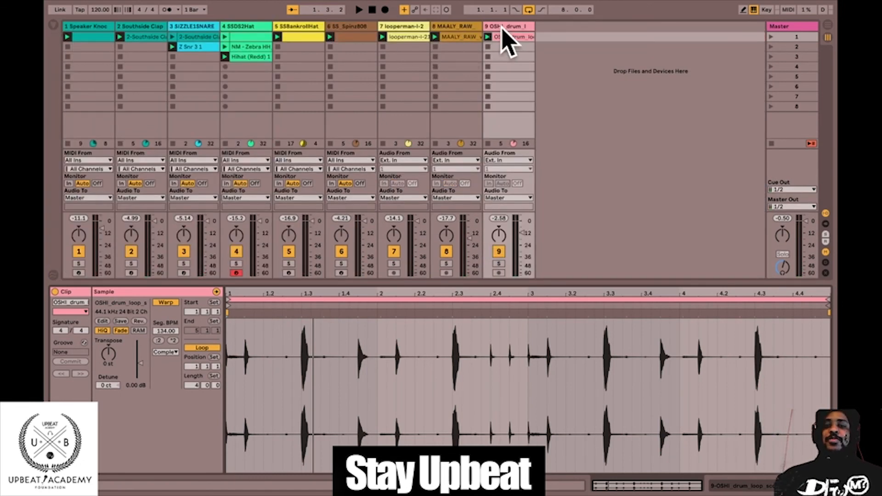
left_click(90, 46)
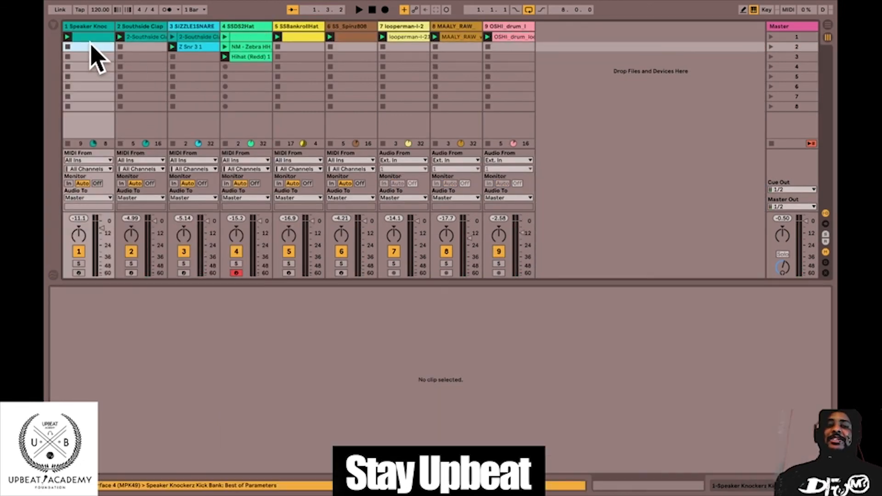
left_click(90, 36)
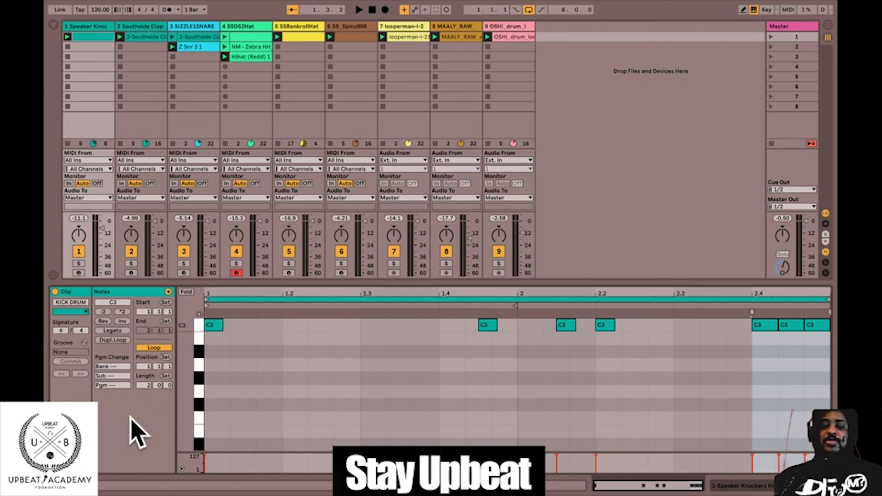
Rename the first clip on the Southside Clap track CLAP.
left_click(157, 37)
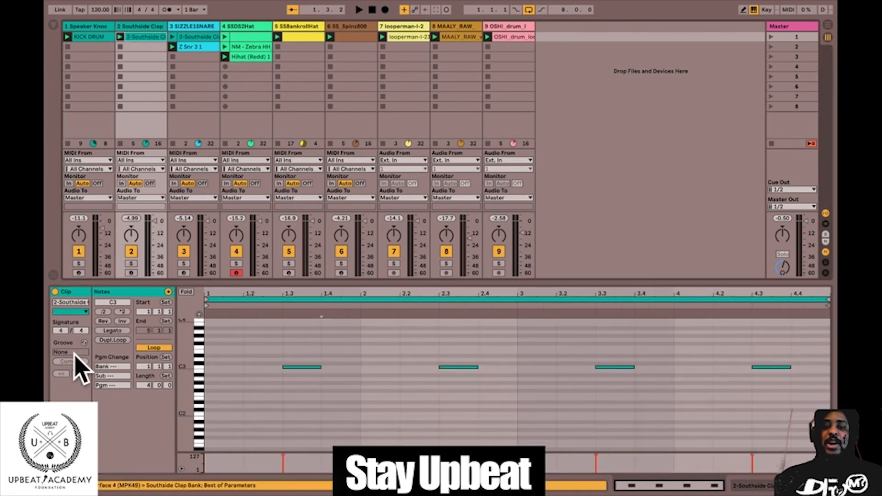
left_click(73, 303)
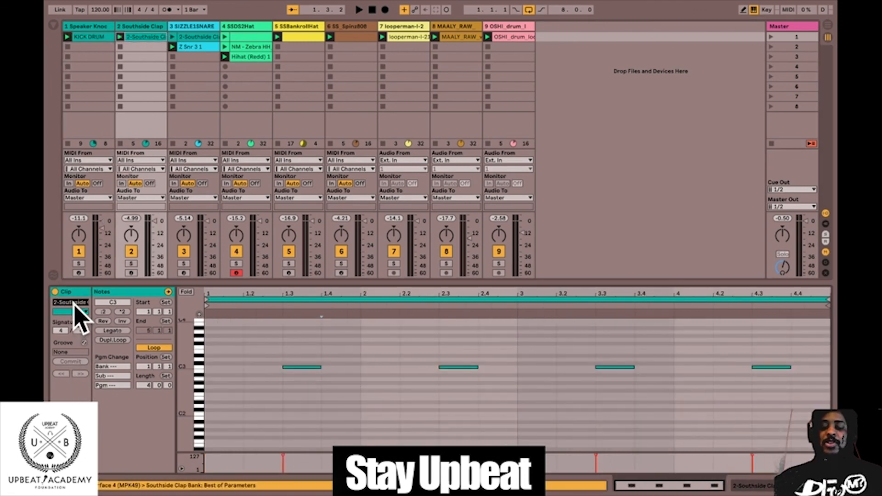
type("CLAP")
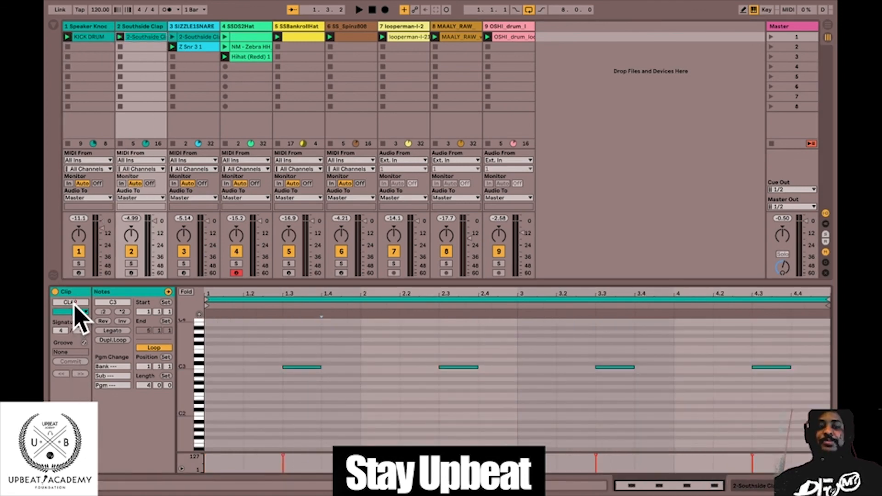
Rename the first clip on the SIZZLE1SNARE track SNARE.
left_click(205, 36)
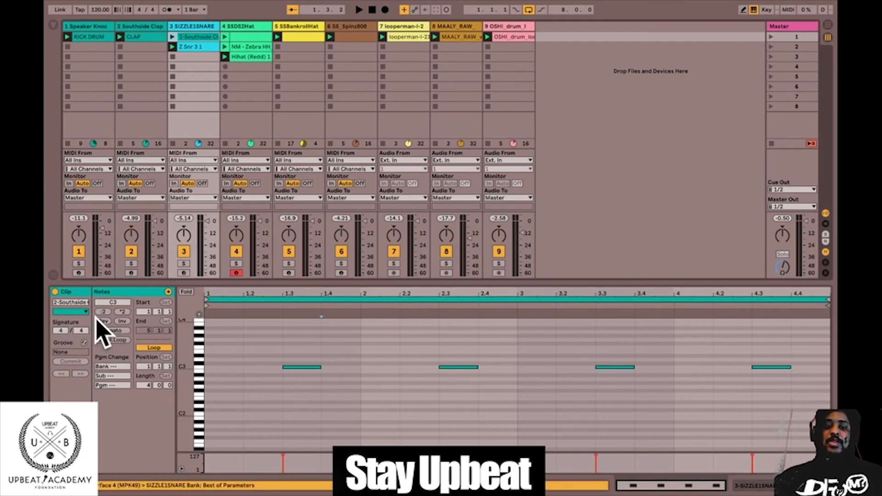
left_click(83, 303)
type("S")
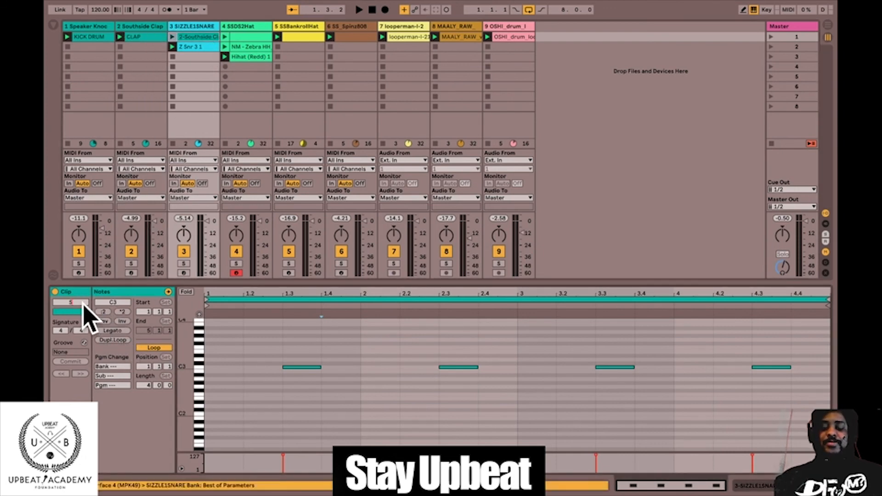
type("N")
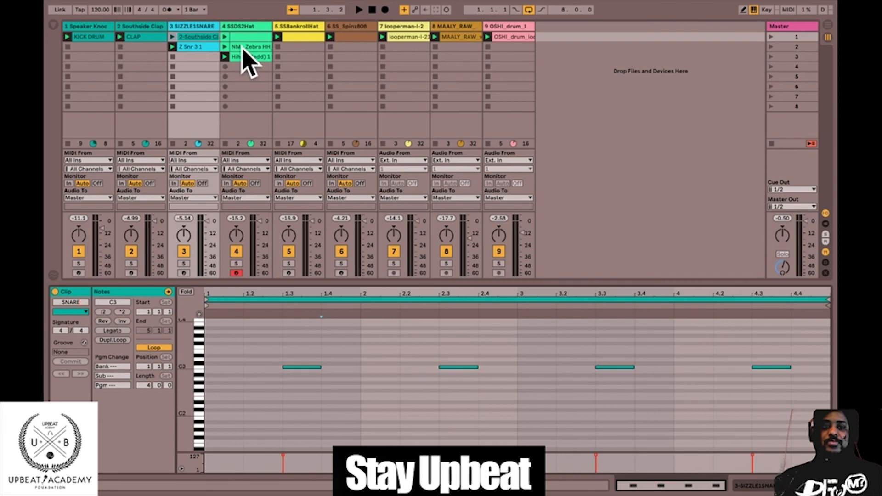
type("ARE")
Name the first clip on the SSDS2Hat track HI HAT and the clip on the SSBankrollHat track OPEN HAT.
left_click(241, 37)
left_click(78, 303)
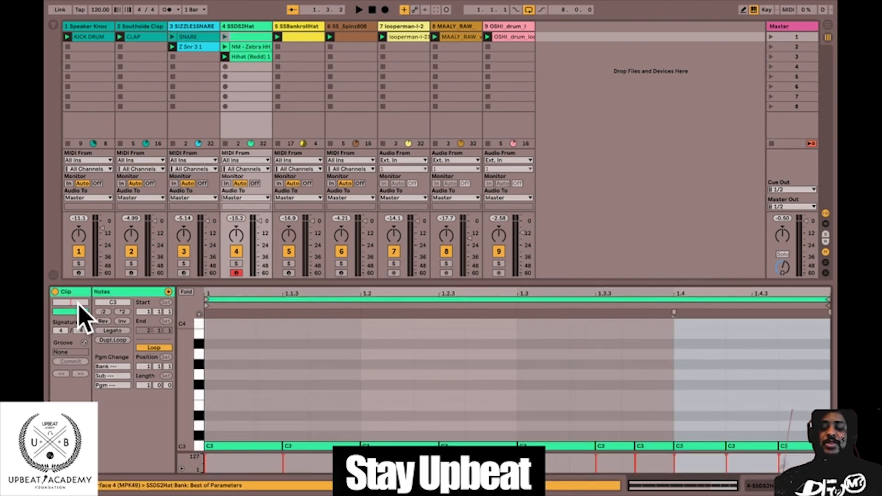
type("HI HAT")
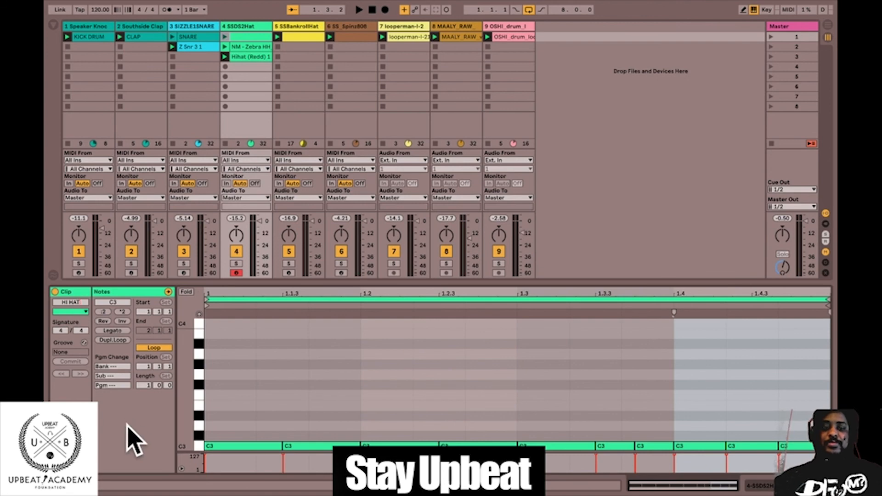
left_click(301, 38)
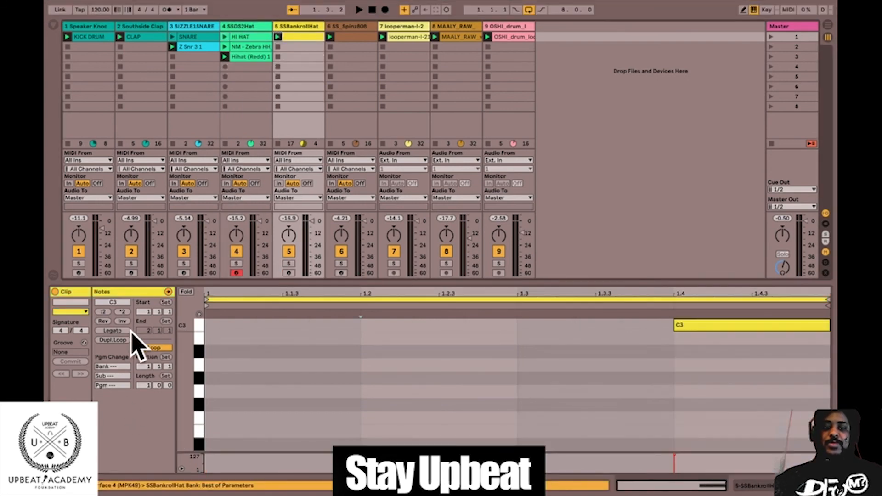
left_click(79, 301)
type("OPEN HAT")
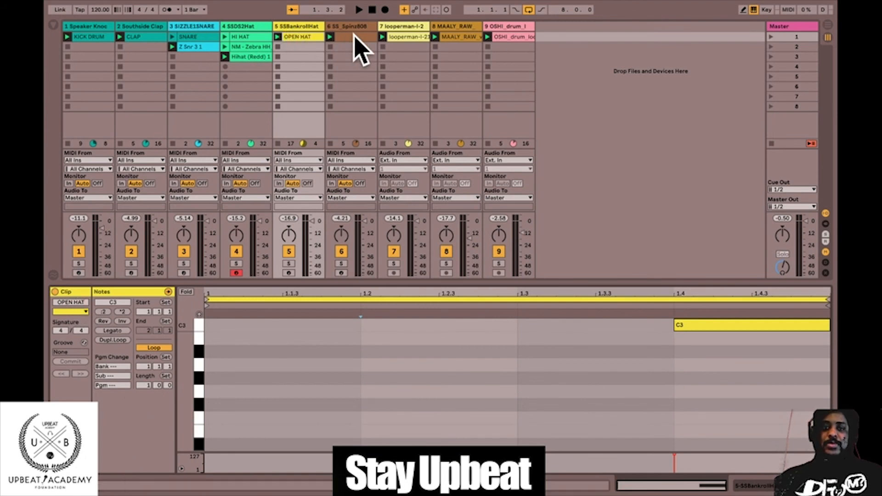
Name the clip on the SS_Spinz808 track 808 PATTERN.
left_click(354, 37)
left_click(82, 303)
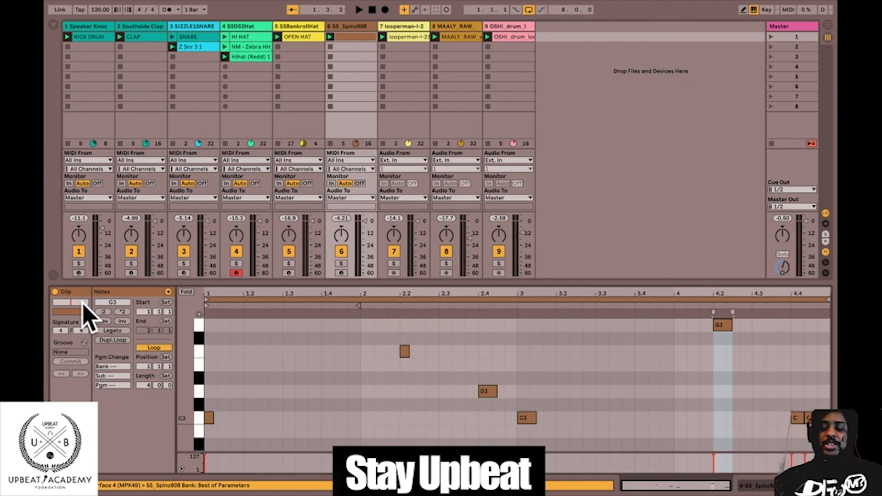
type("808 PATTERN")
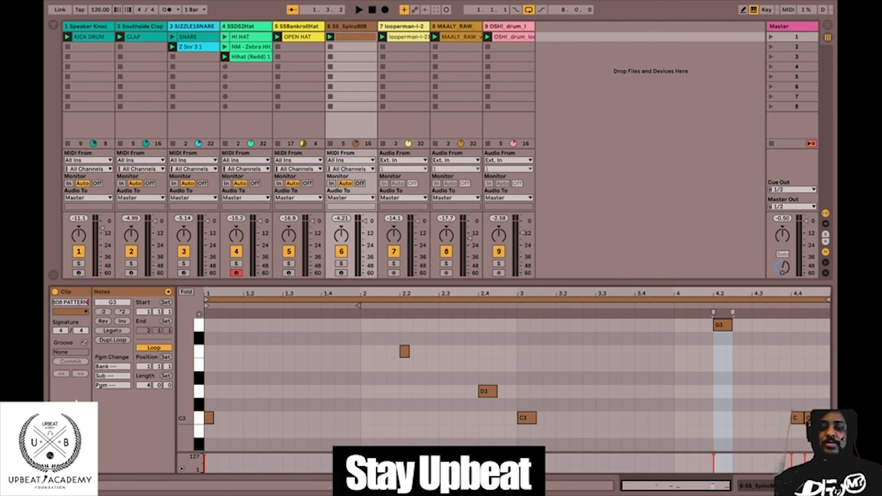
left_click(404, 37)
left_click(469, 37)
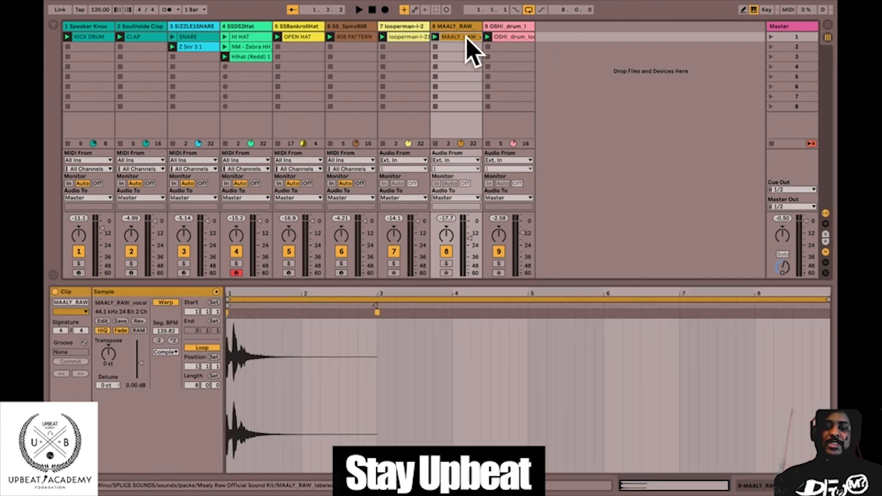
left_click(521, 38)
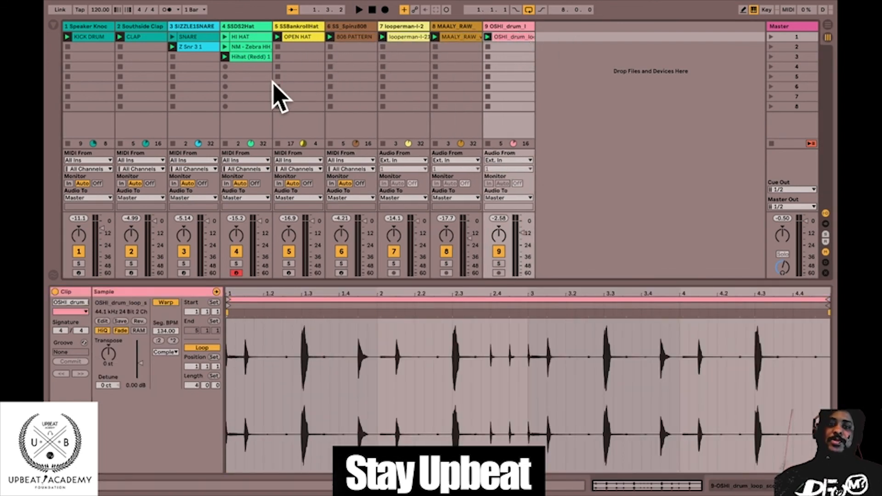
Rename the NM - Zebra HH and Hihat (Redd) 1 clips on the SSDS2Hat track as HI HAT PATTERN clips.
left_click(257, 48)
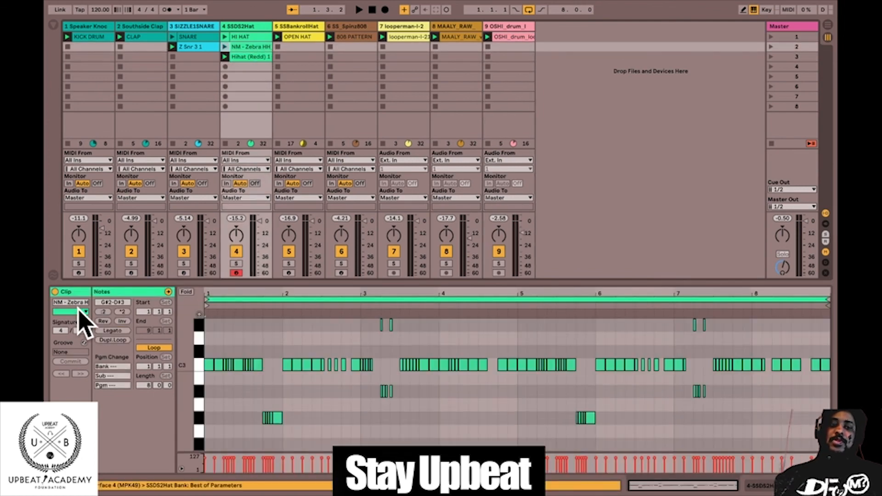
left_click(79, 303)
type("HI HAT PATTER")
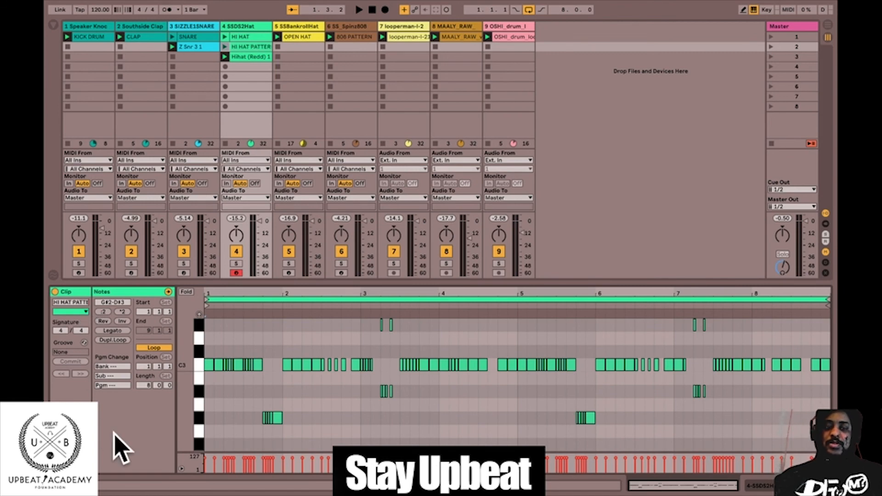
left_click(79, 303)
type("HI H")
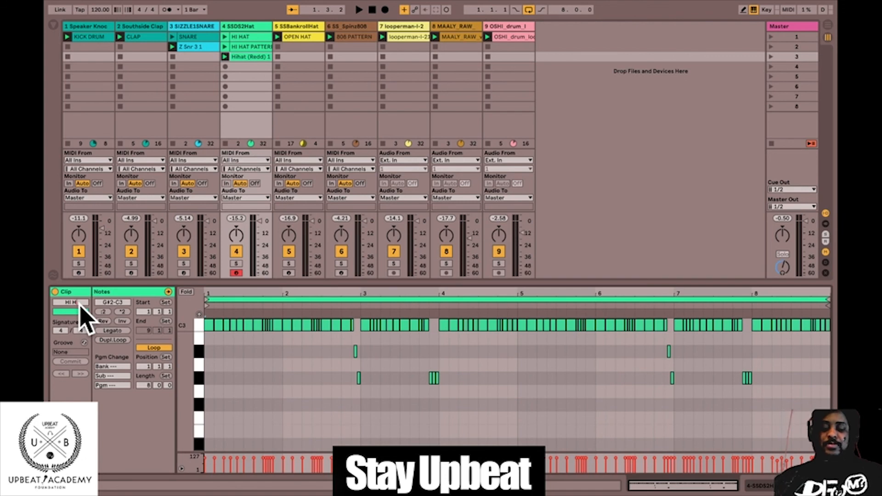
type("AT PATTERN")
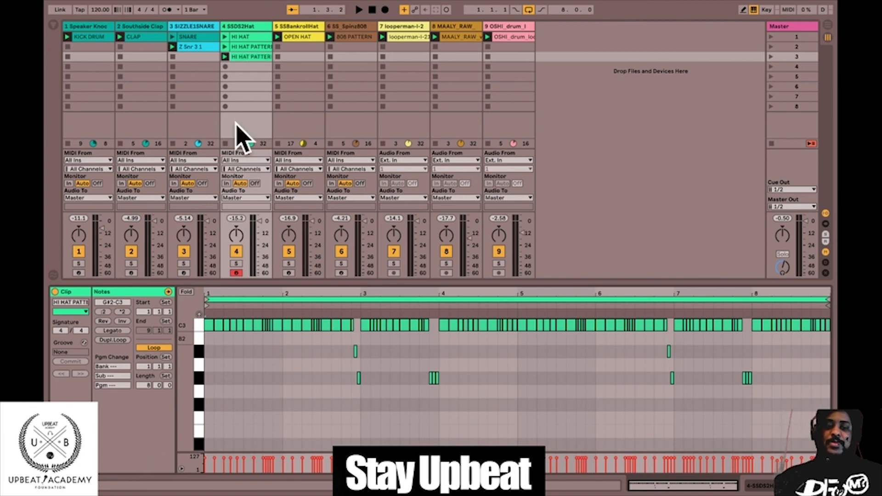
Rename the Z Snr 3 1 clip on the SIZZLE1SNARE track SNARE 2.
left_click(212, 48)
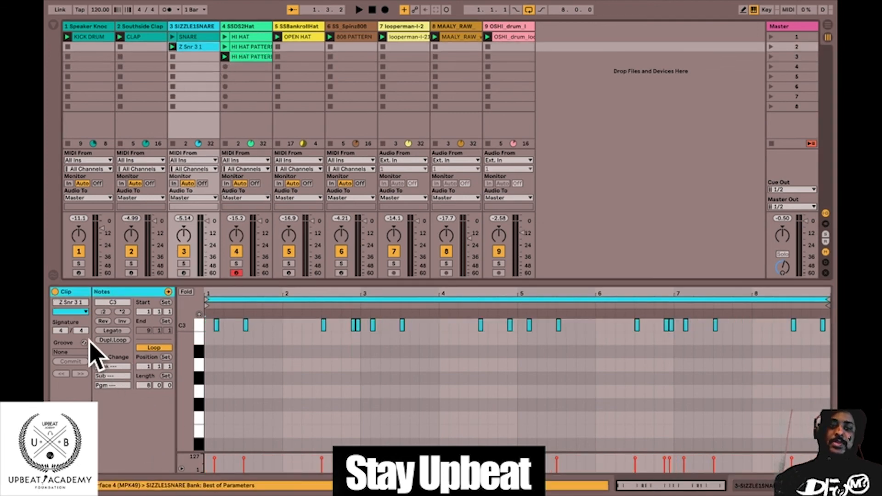
double_click(79, 303)
type("S")
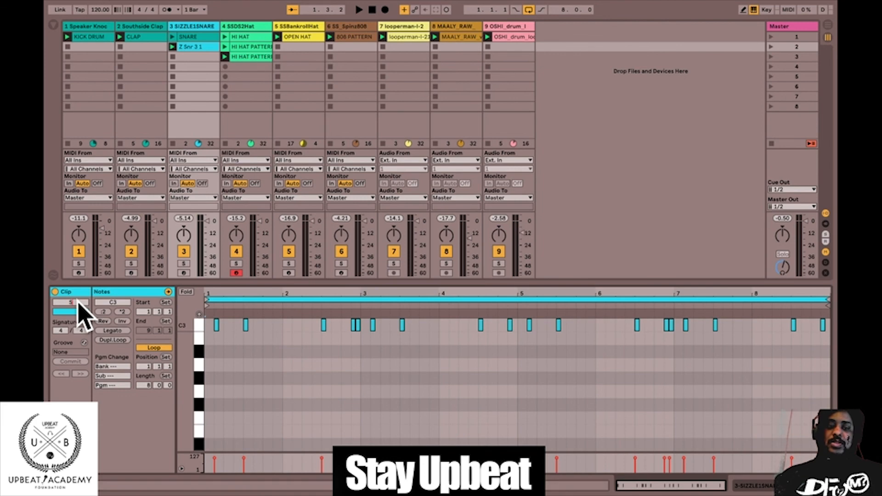
type("NAR")
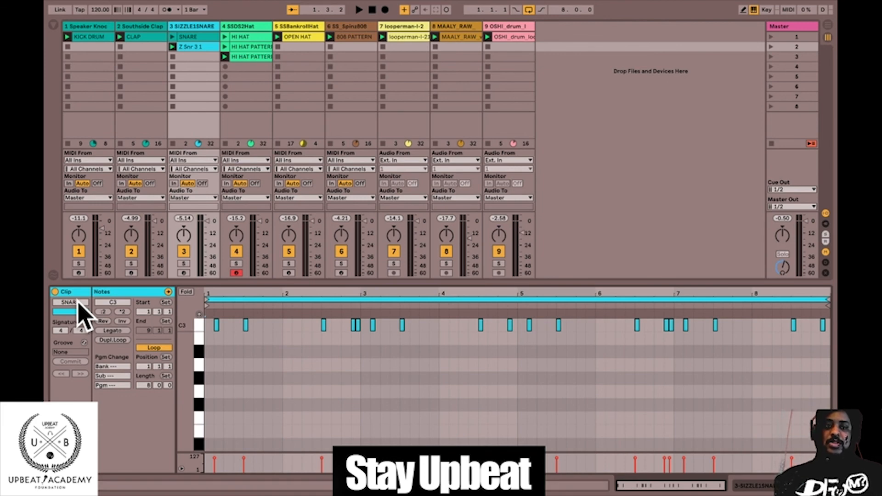
type("E 2")
key("Return")
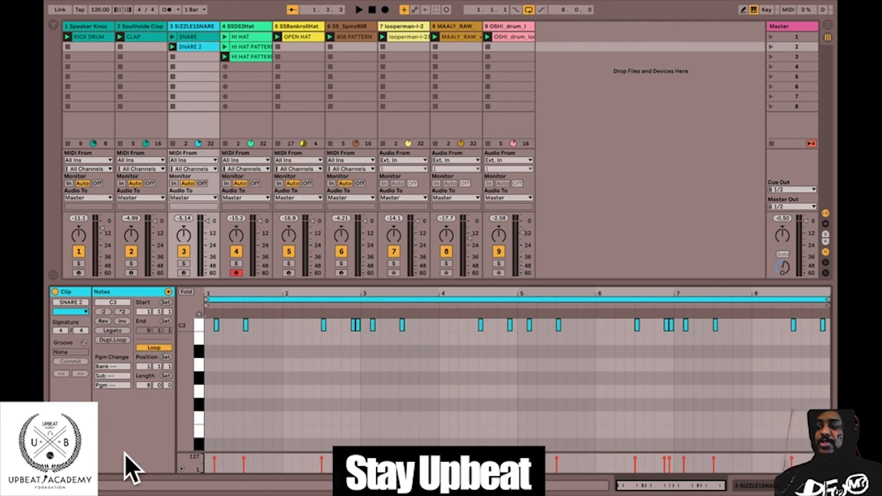